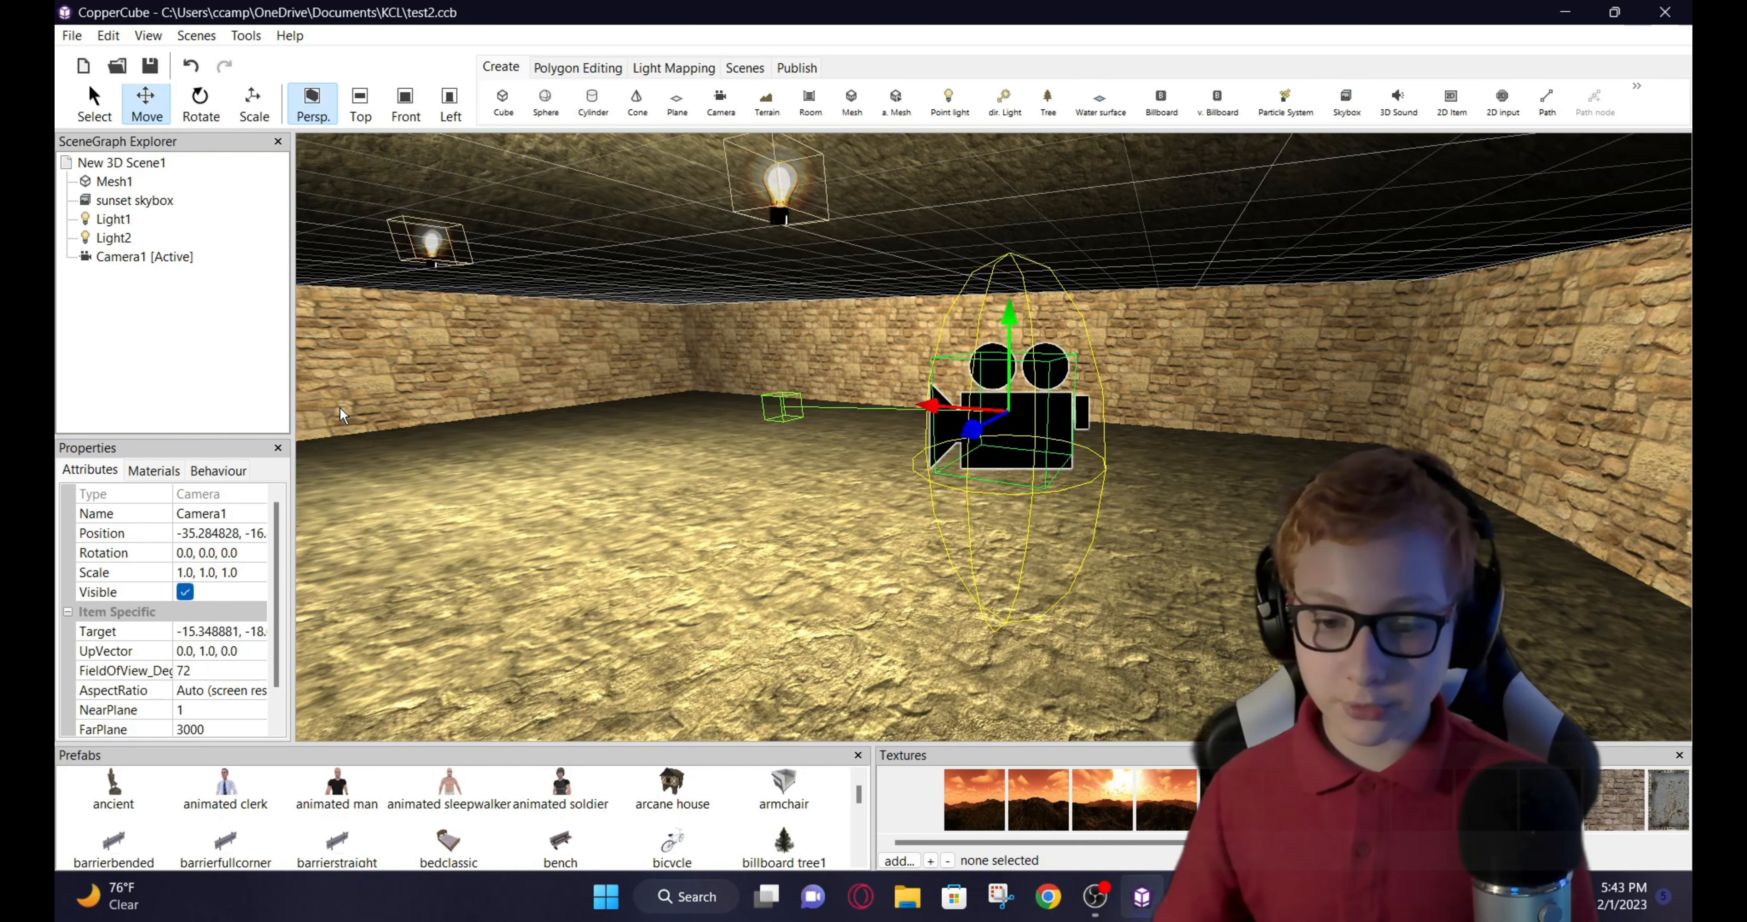
- Launch a test run of the scene with the Windows (.exe) publishing target
drag(793, 254, 692, 302)
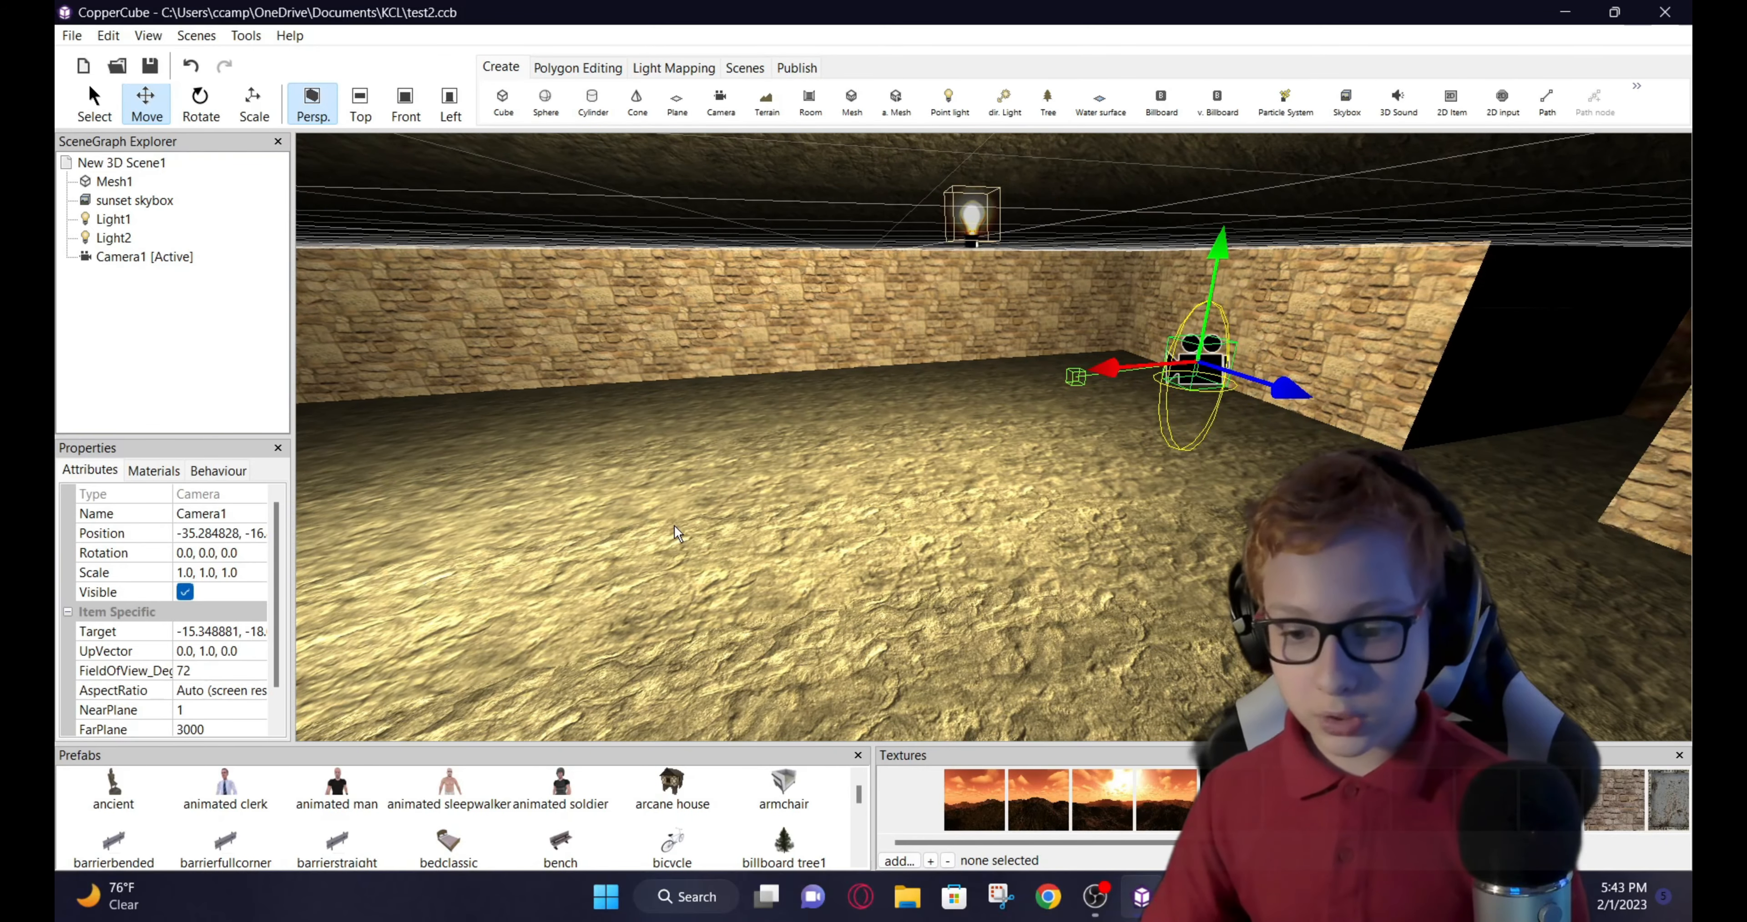
drag(1239, 352, 1087, 327)
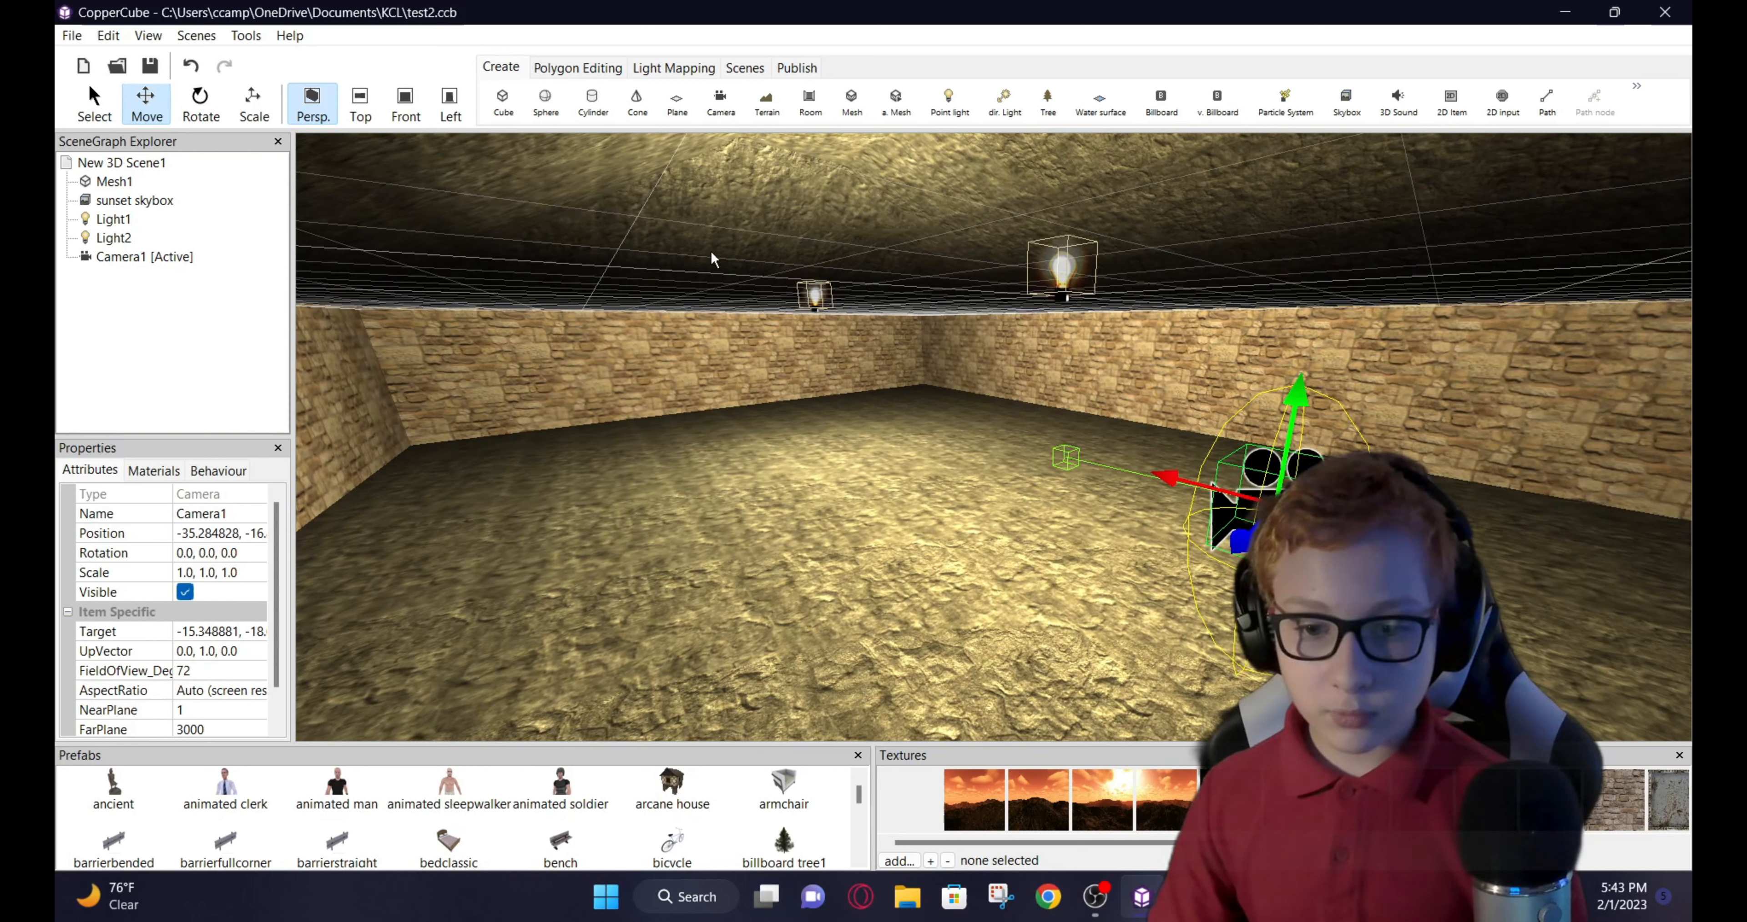
click(795, 68)
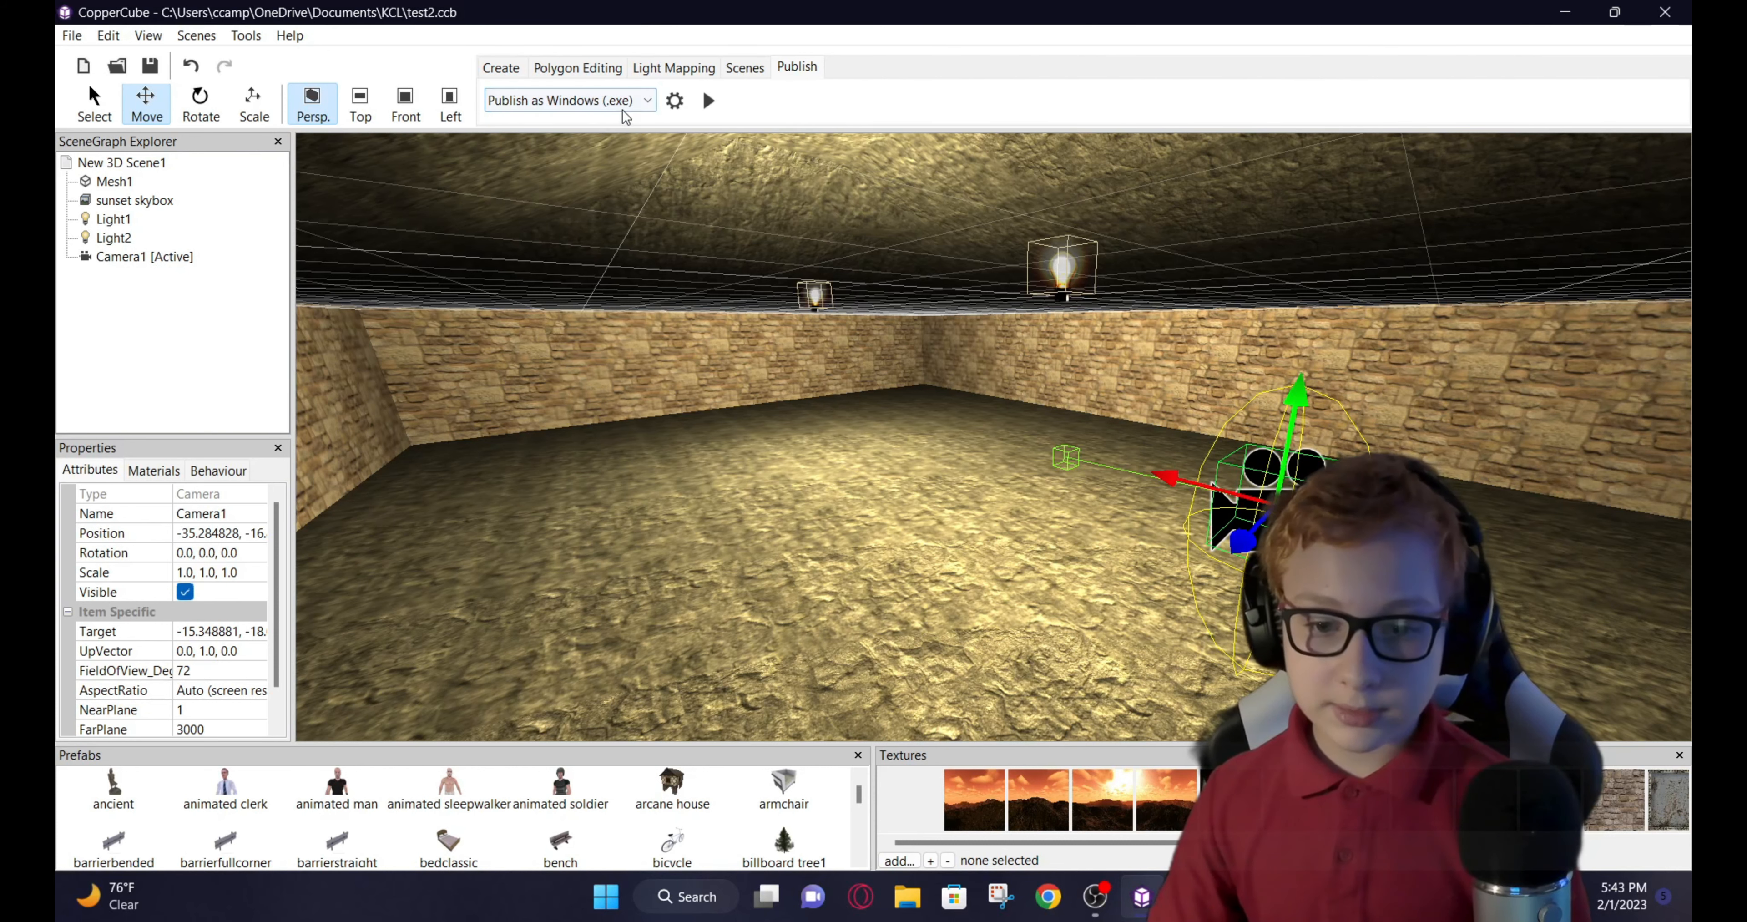
click(709, 102)
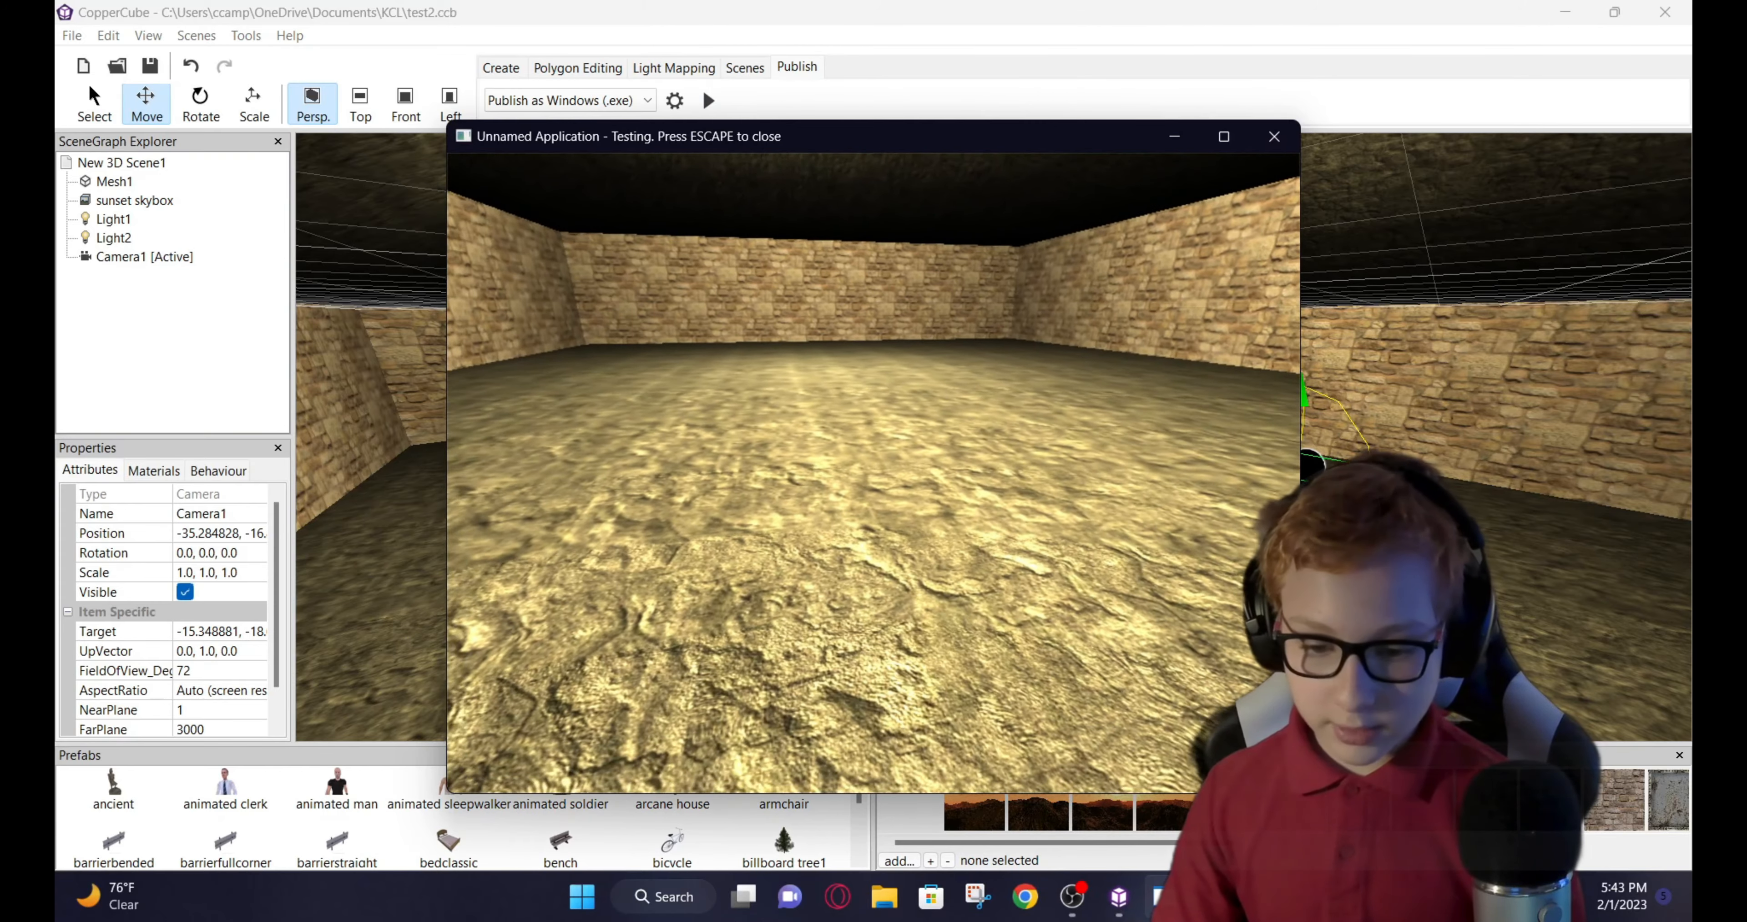
- Walk around the stone room in the test window to check its lighting, and end the test run
key(w)
key(s)
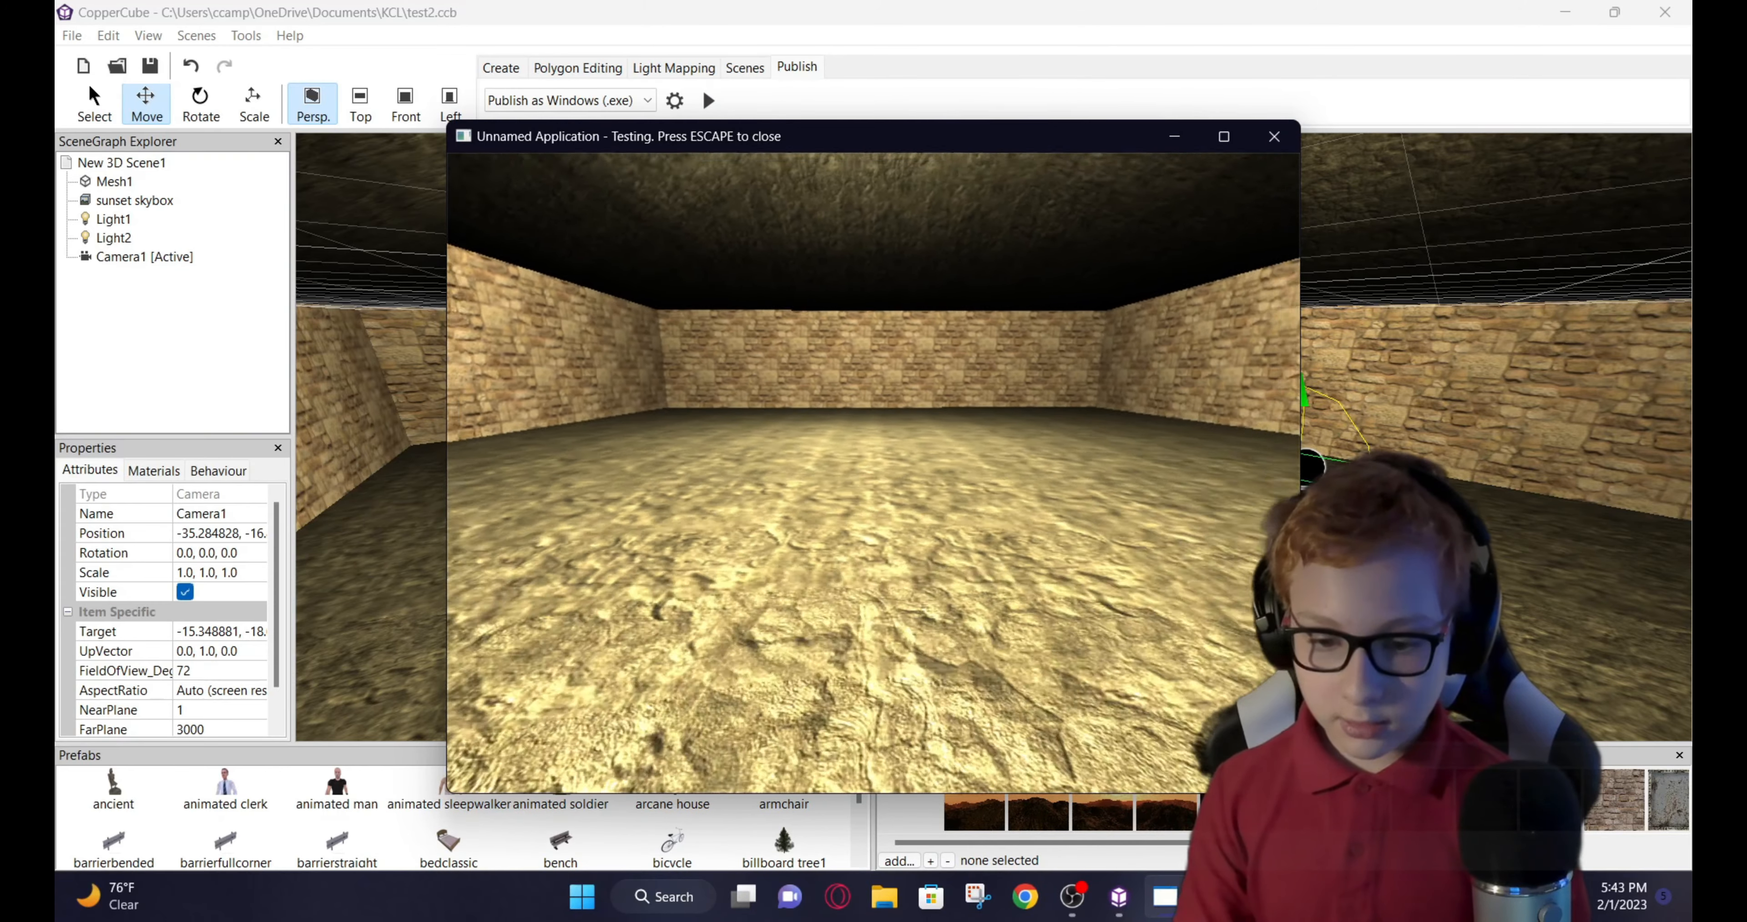
key(w)
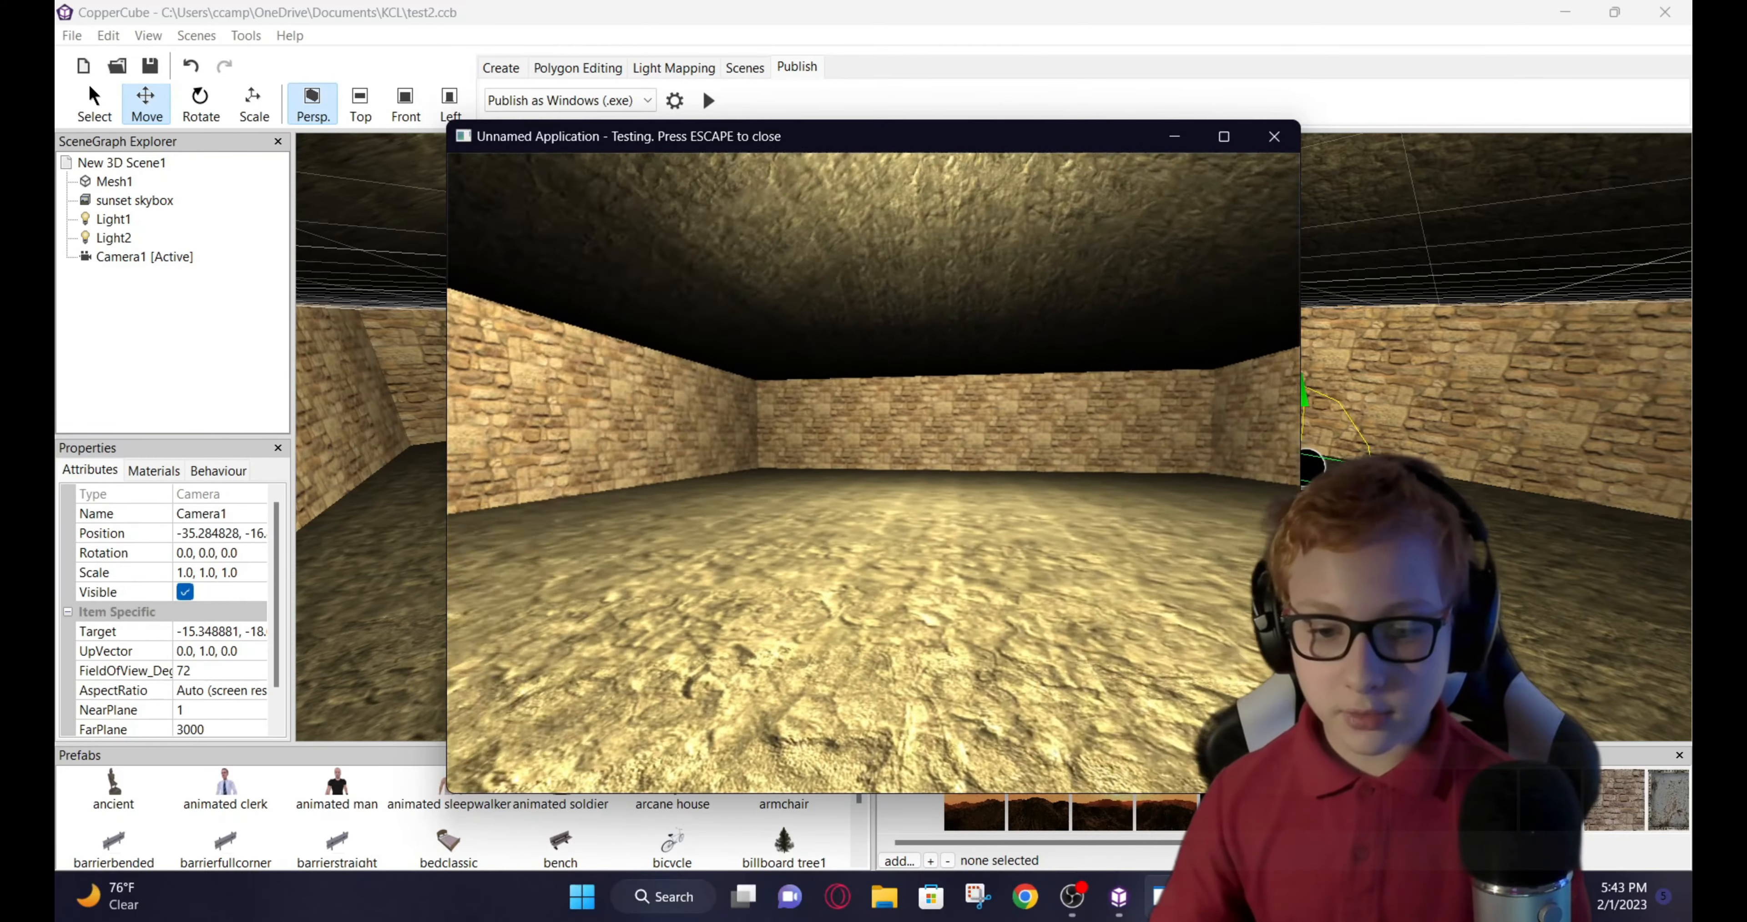
key(w)
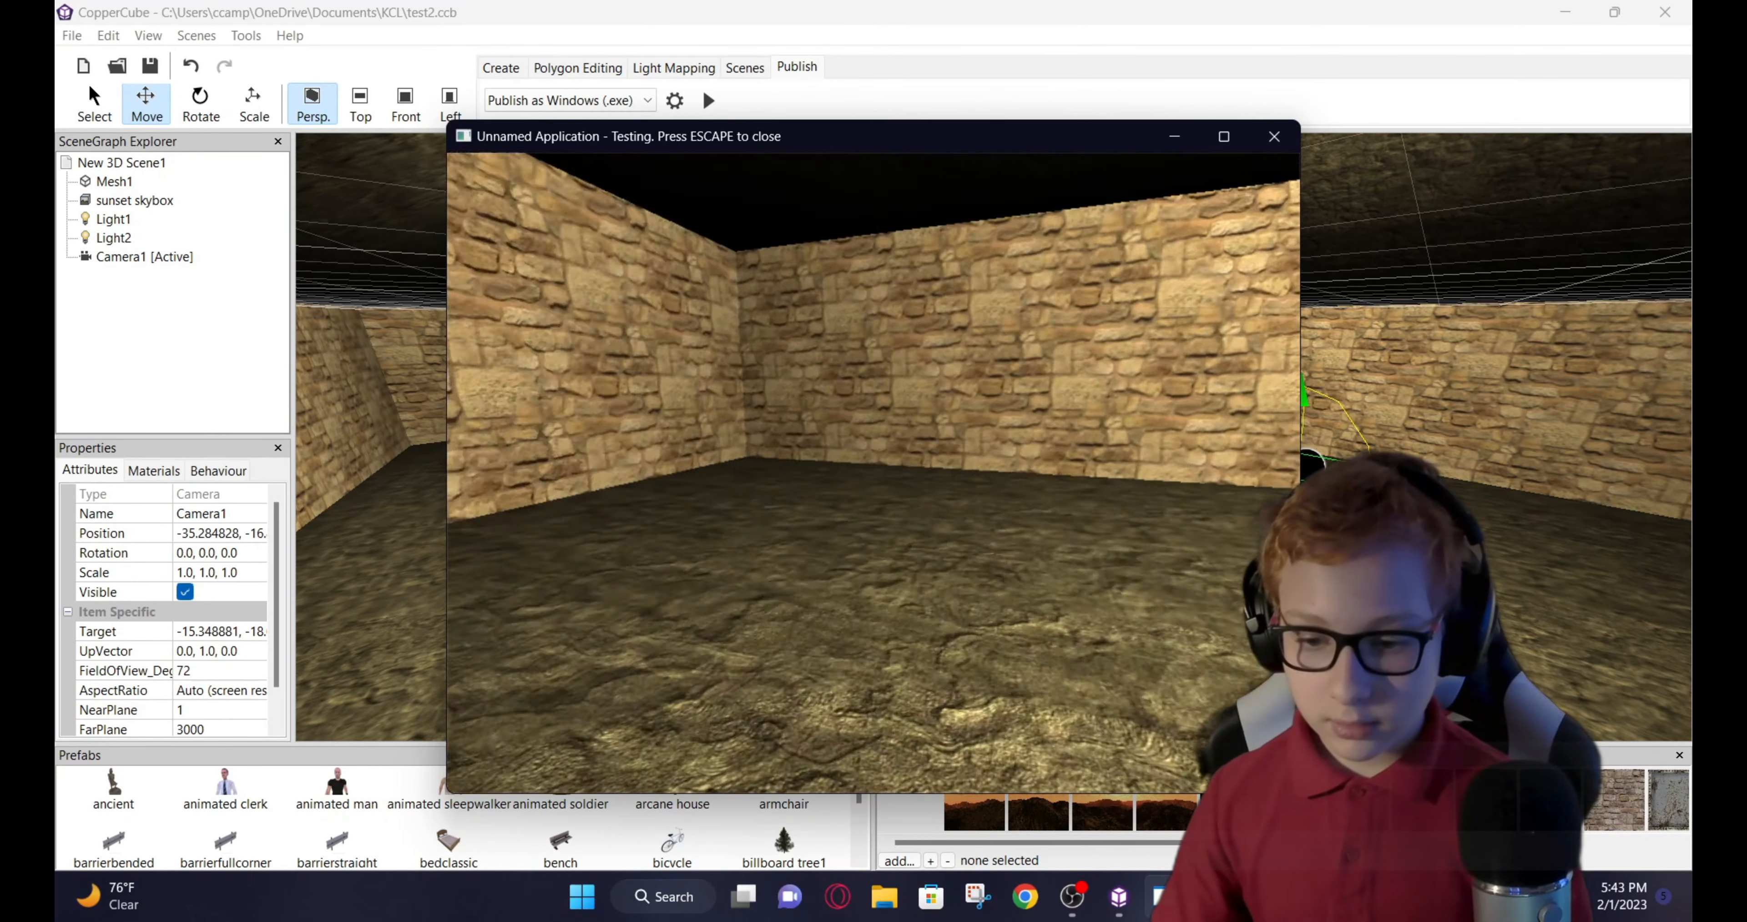
key(w)
key(w)
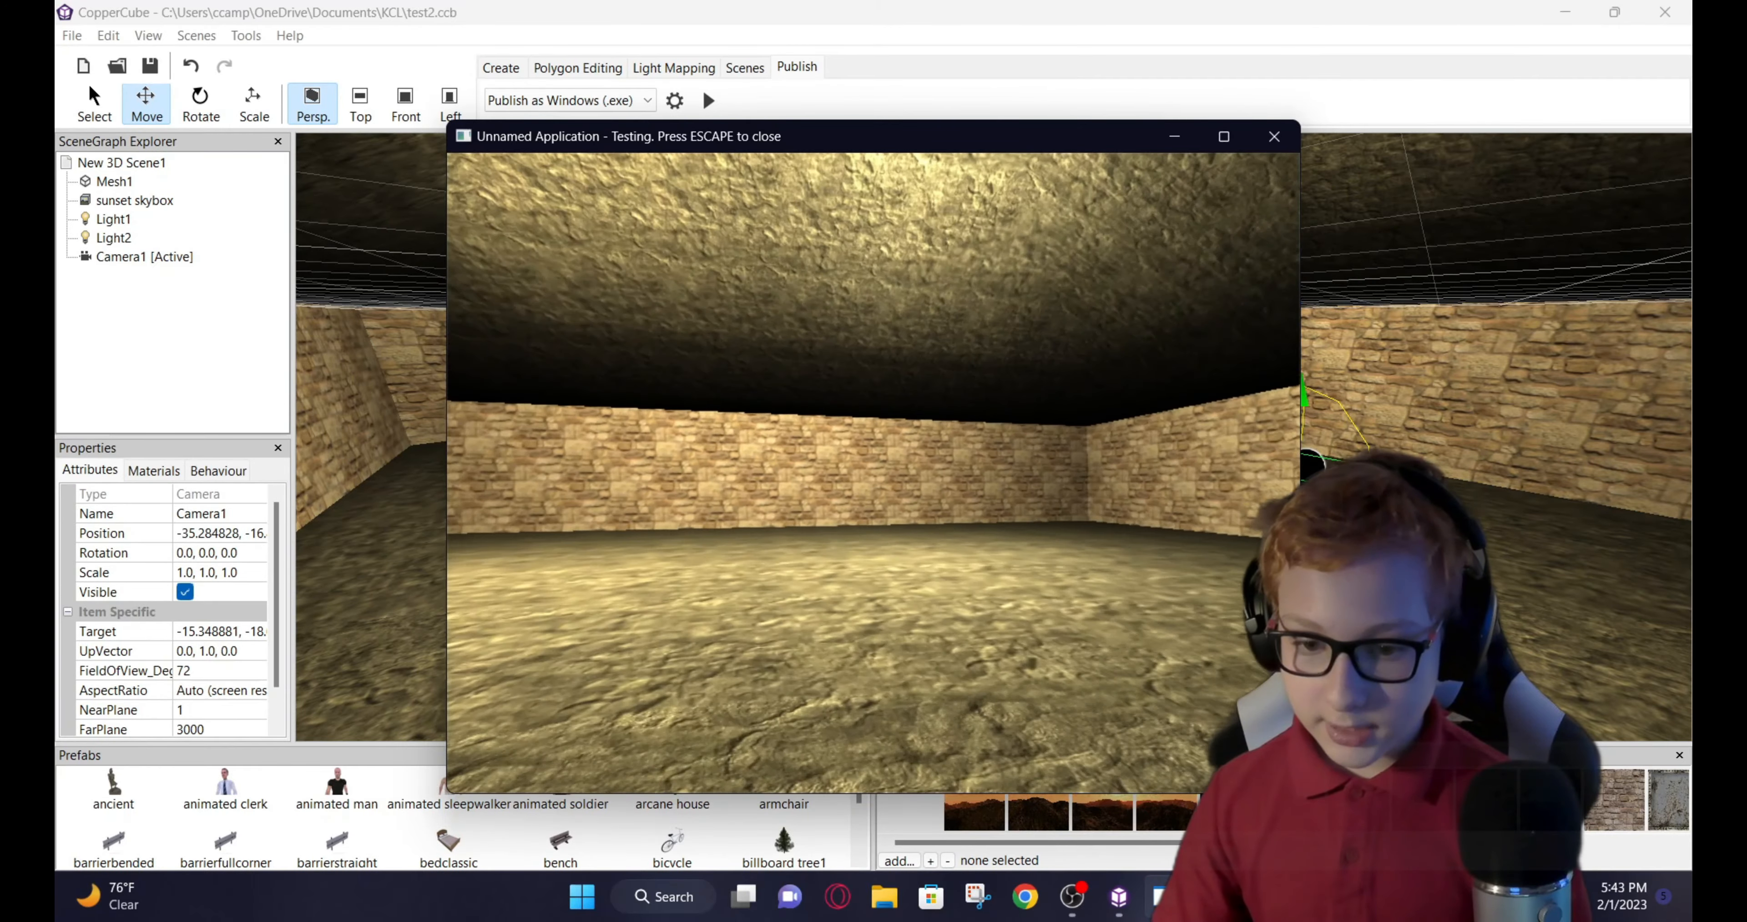
key(Escape)
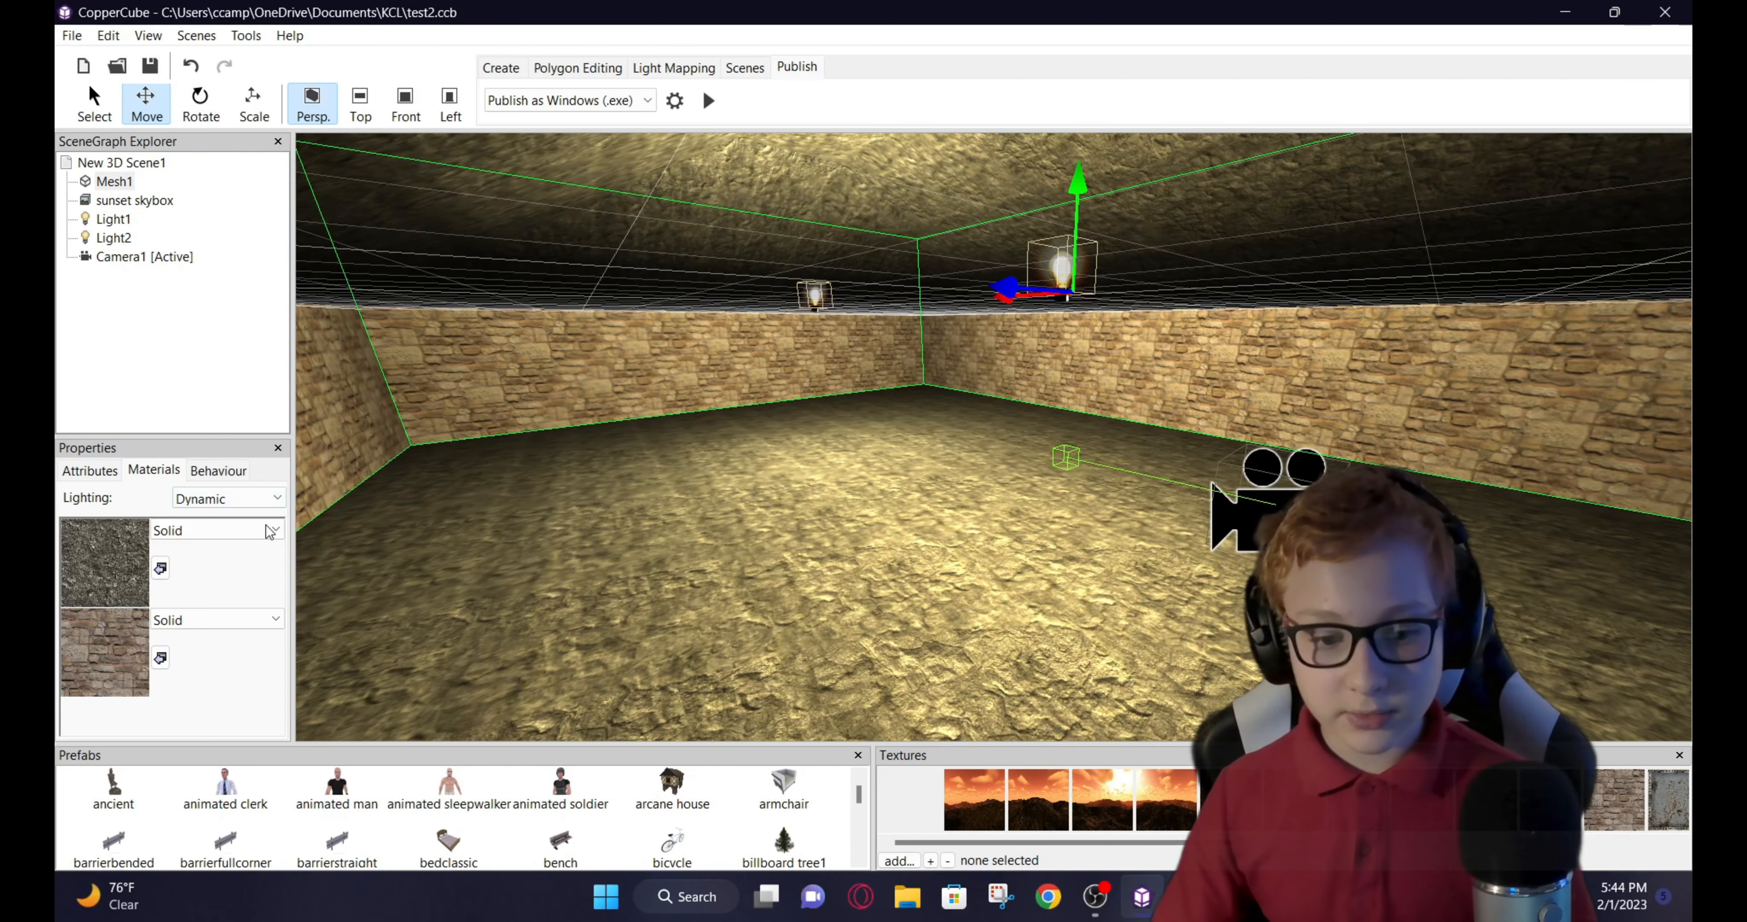
- Compare Static (Lightmaps) lighting with Dynamic lighting on the room mesh's materials, leaving it on Dynamic
scroll(231, 498, up, 1)
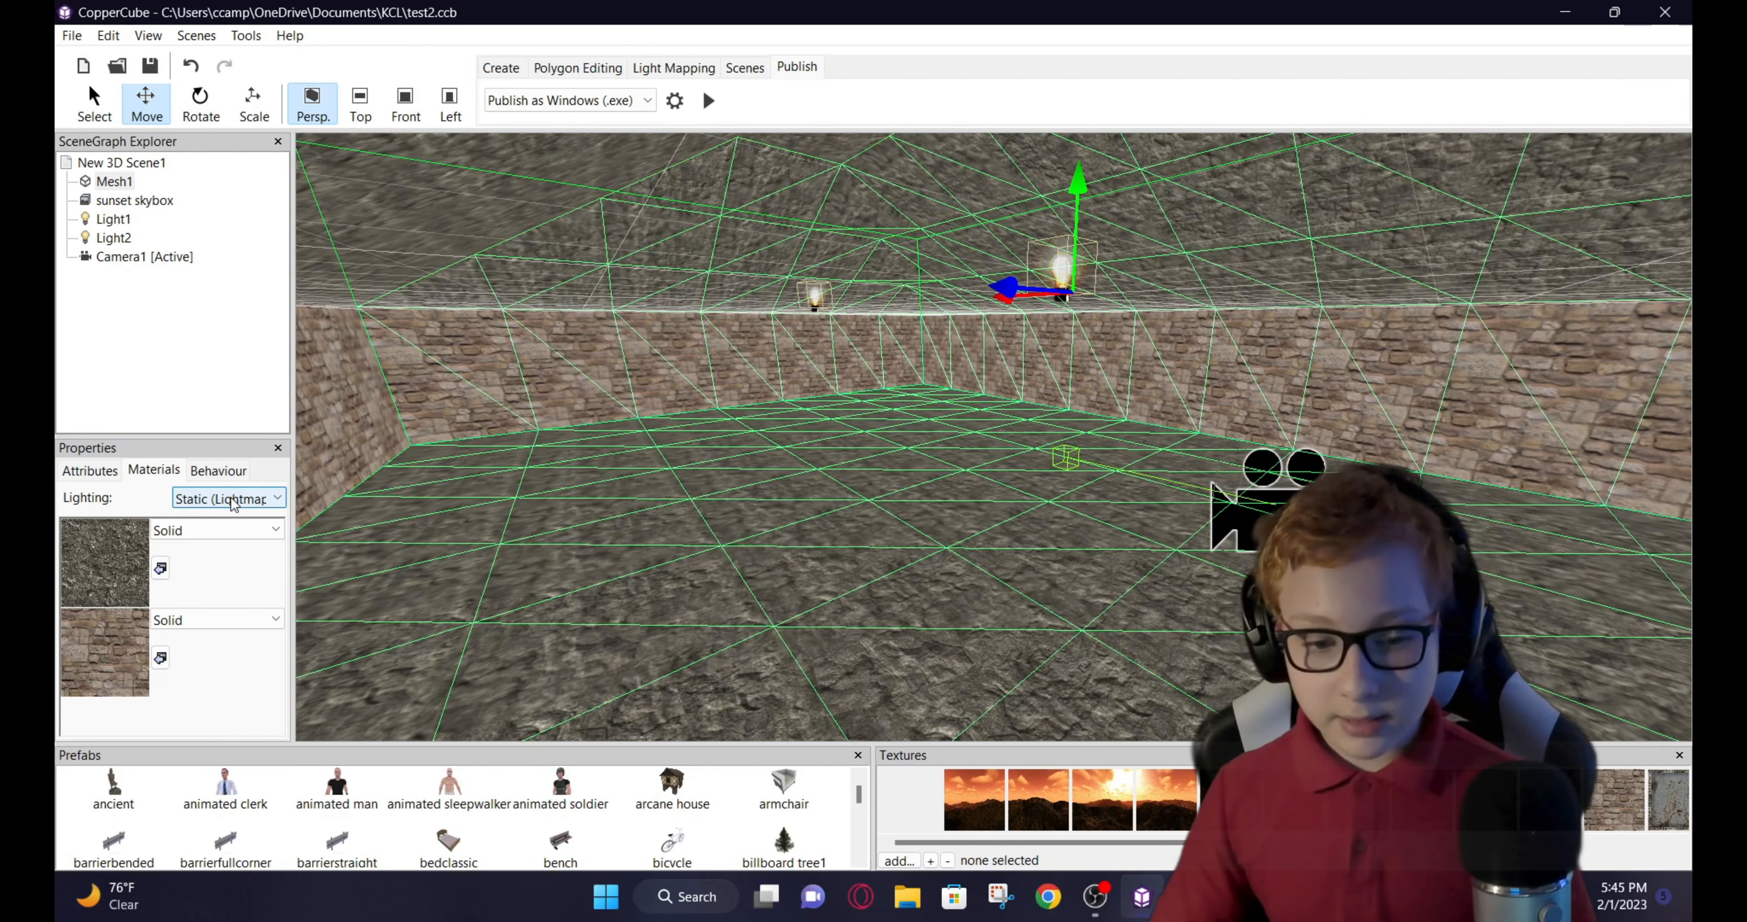
click(234, 505)
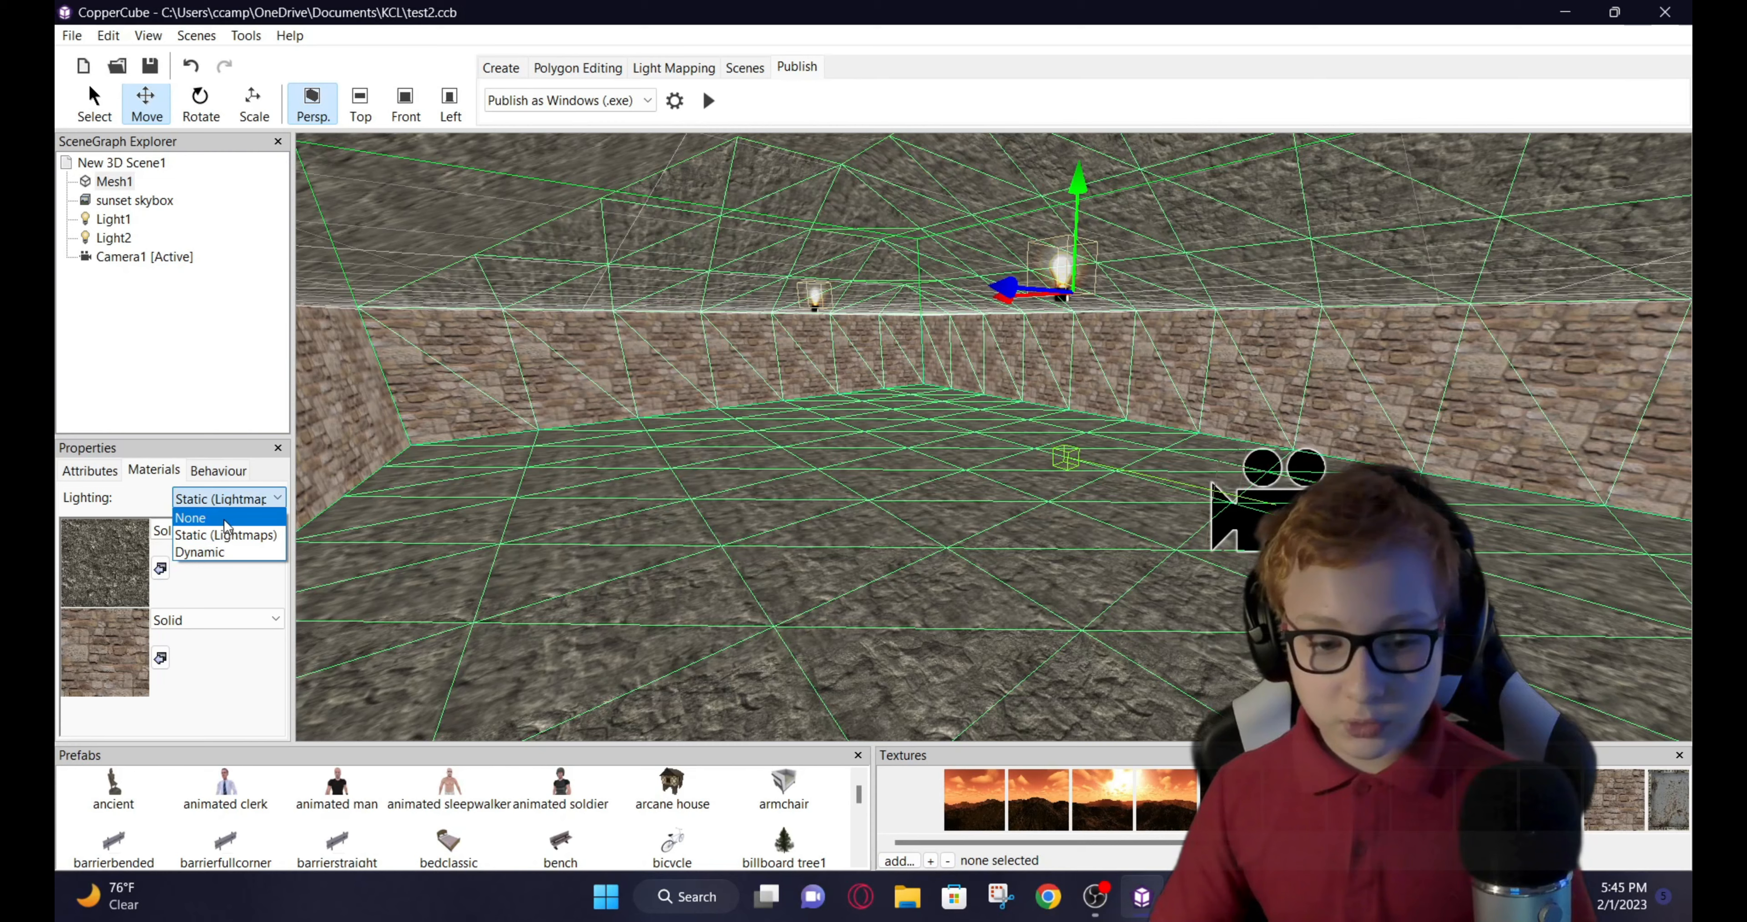
click(214, 552)
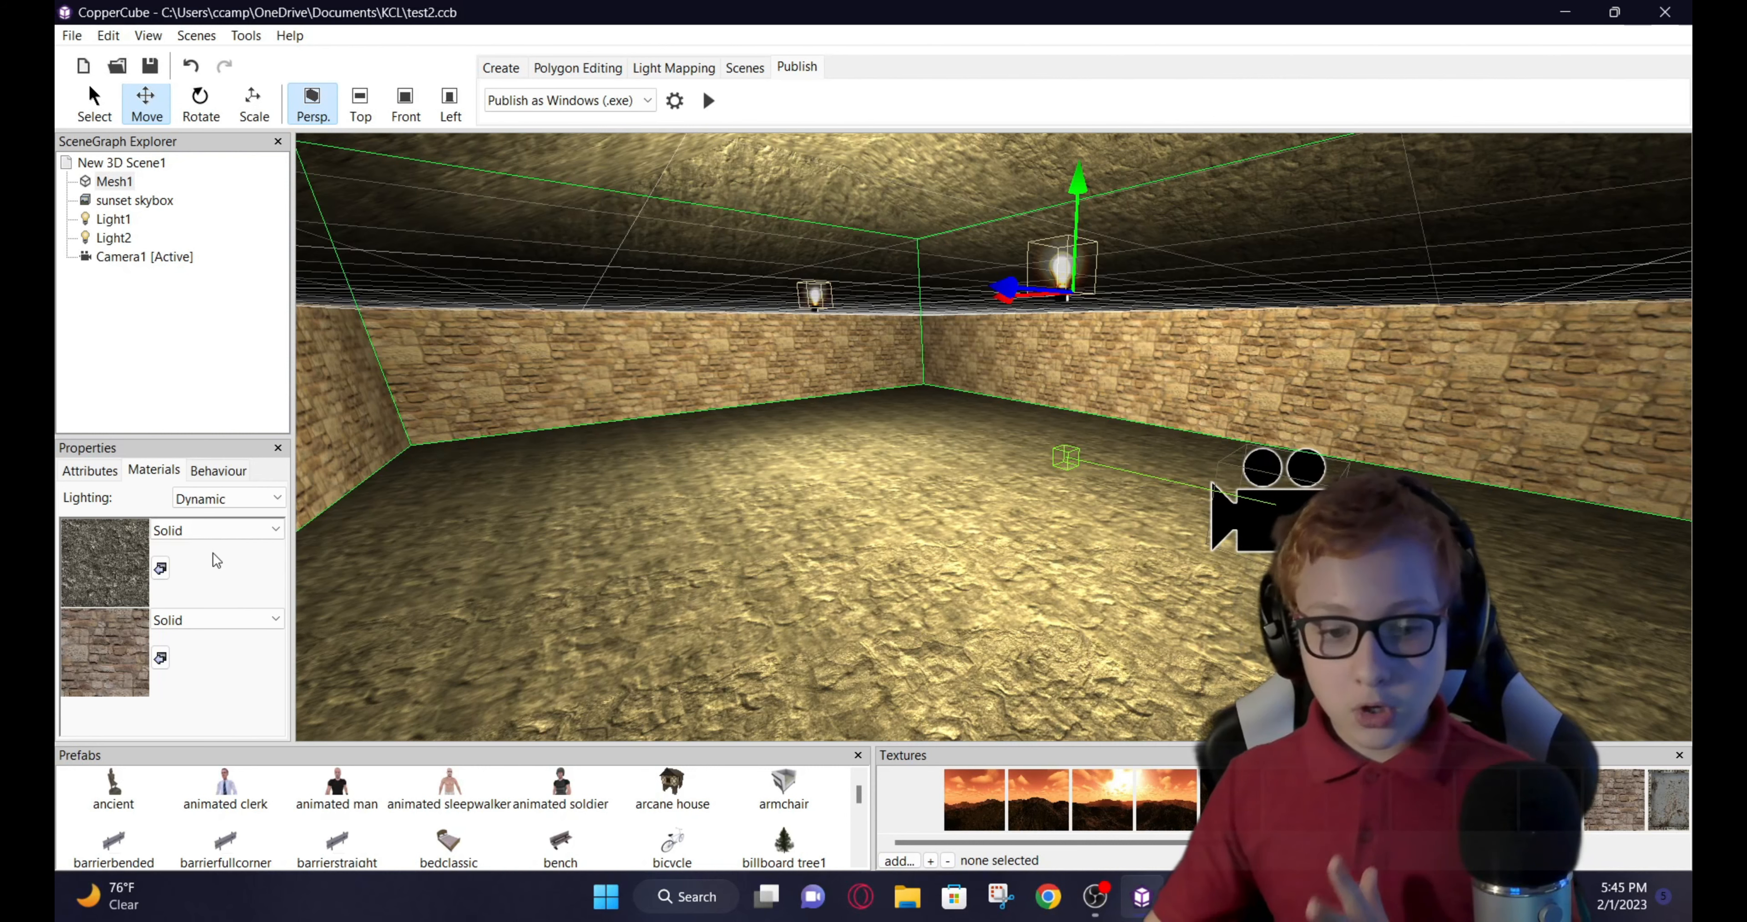
scroll(249, 506, up, 1)
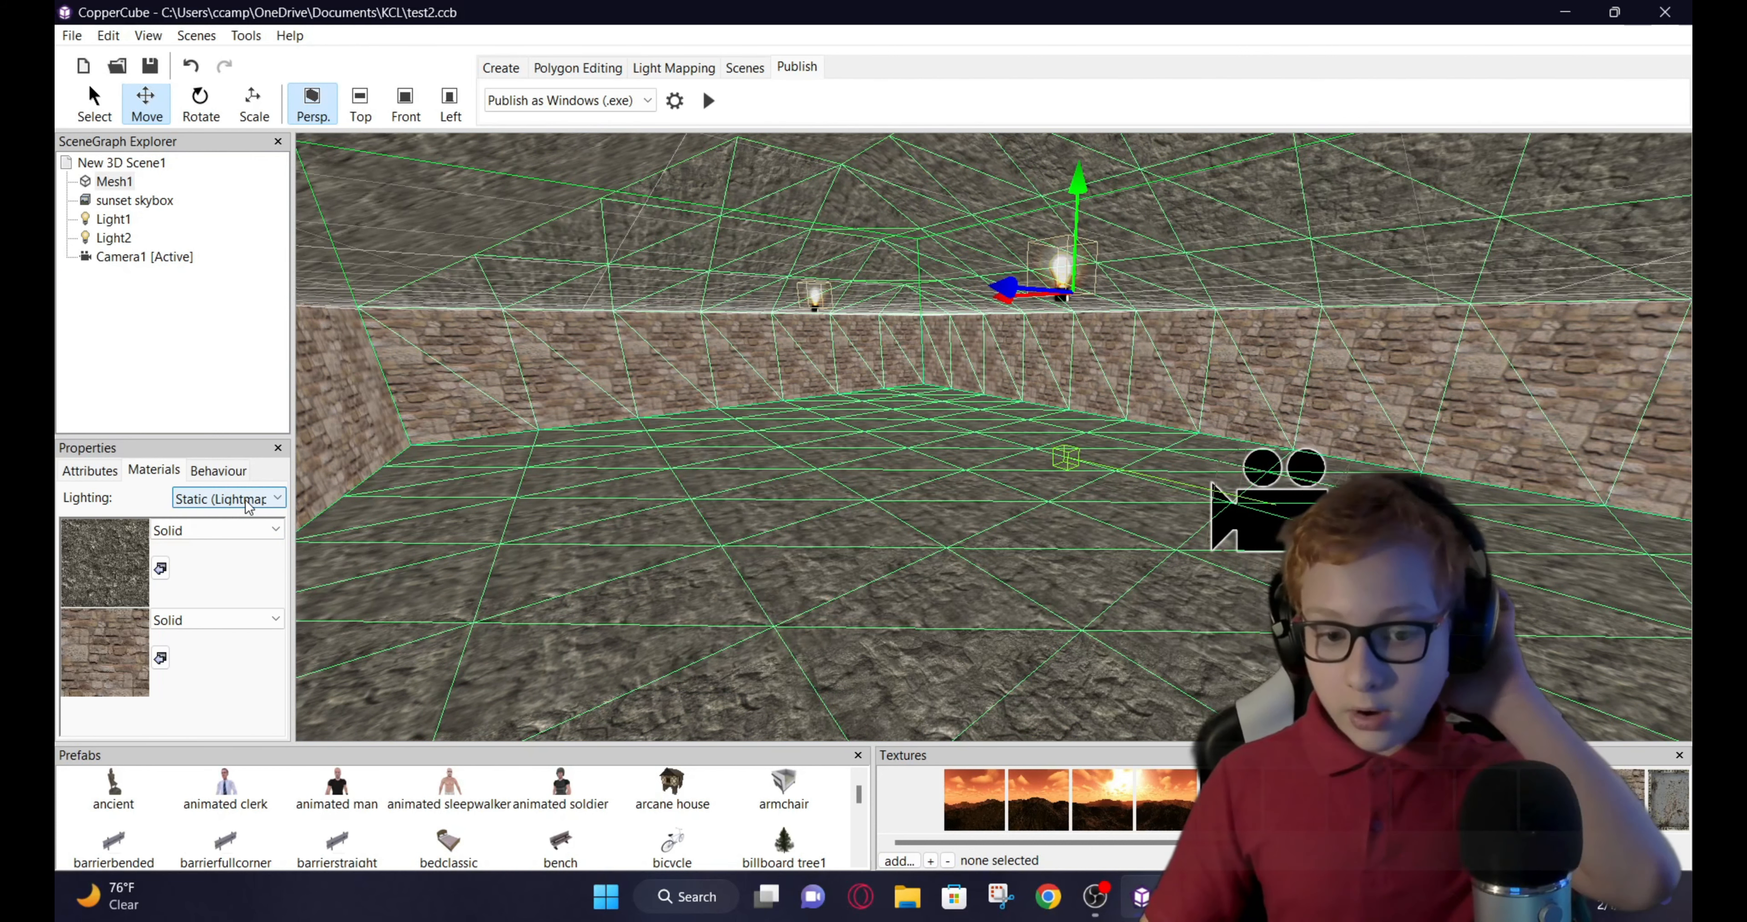
scroll(249, 506, down, 1)
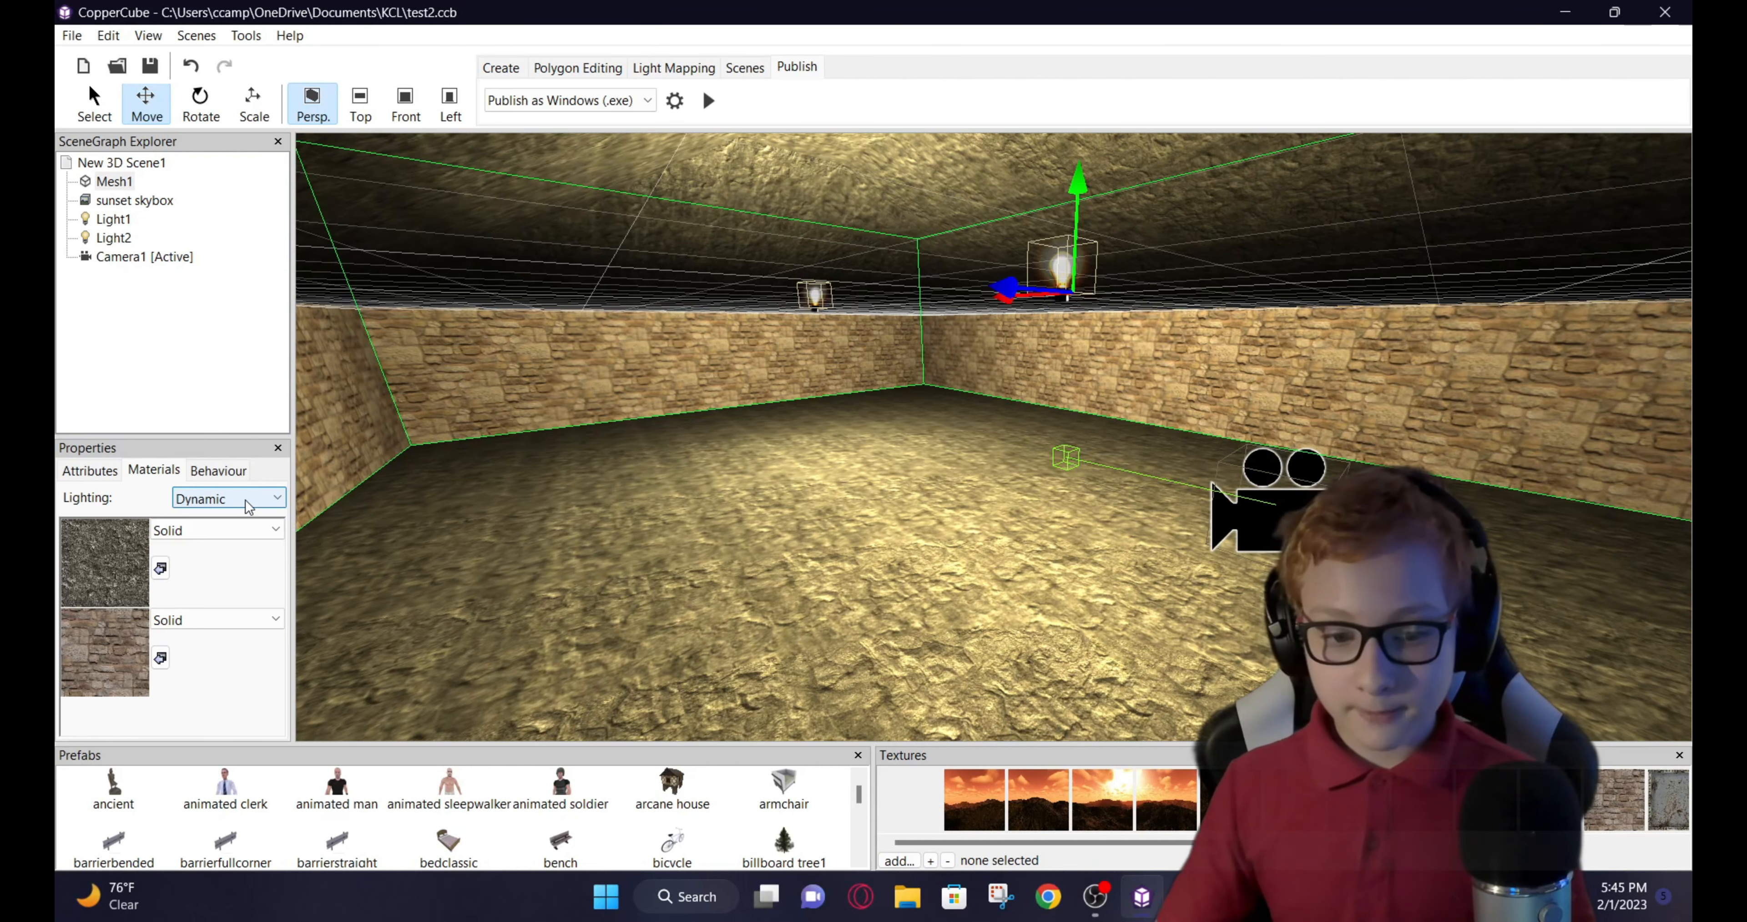
- Open the scene post effects and enable Bloom
scroll(1202, 360, up, 1)
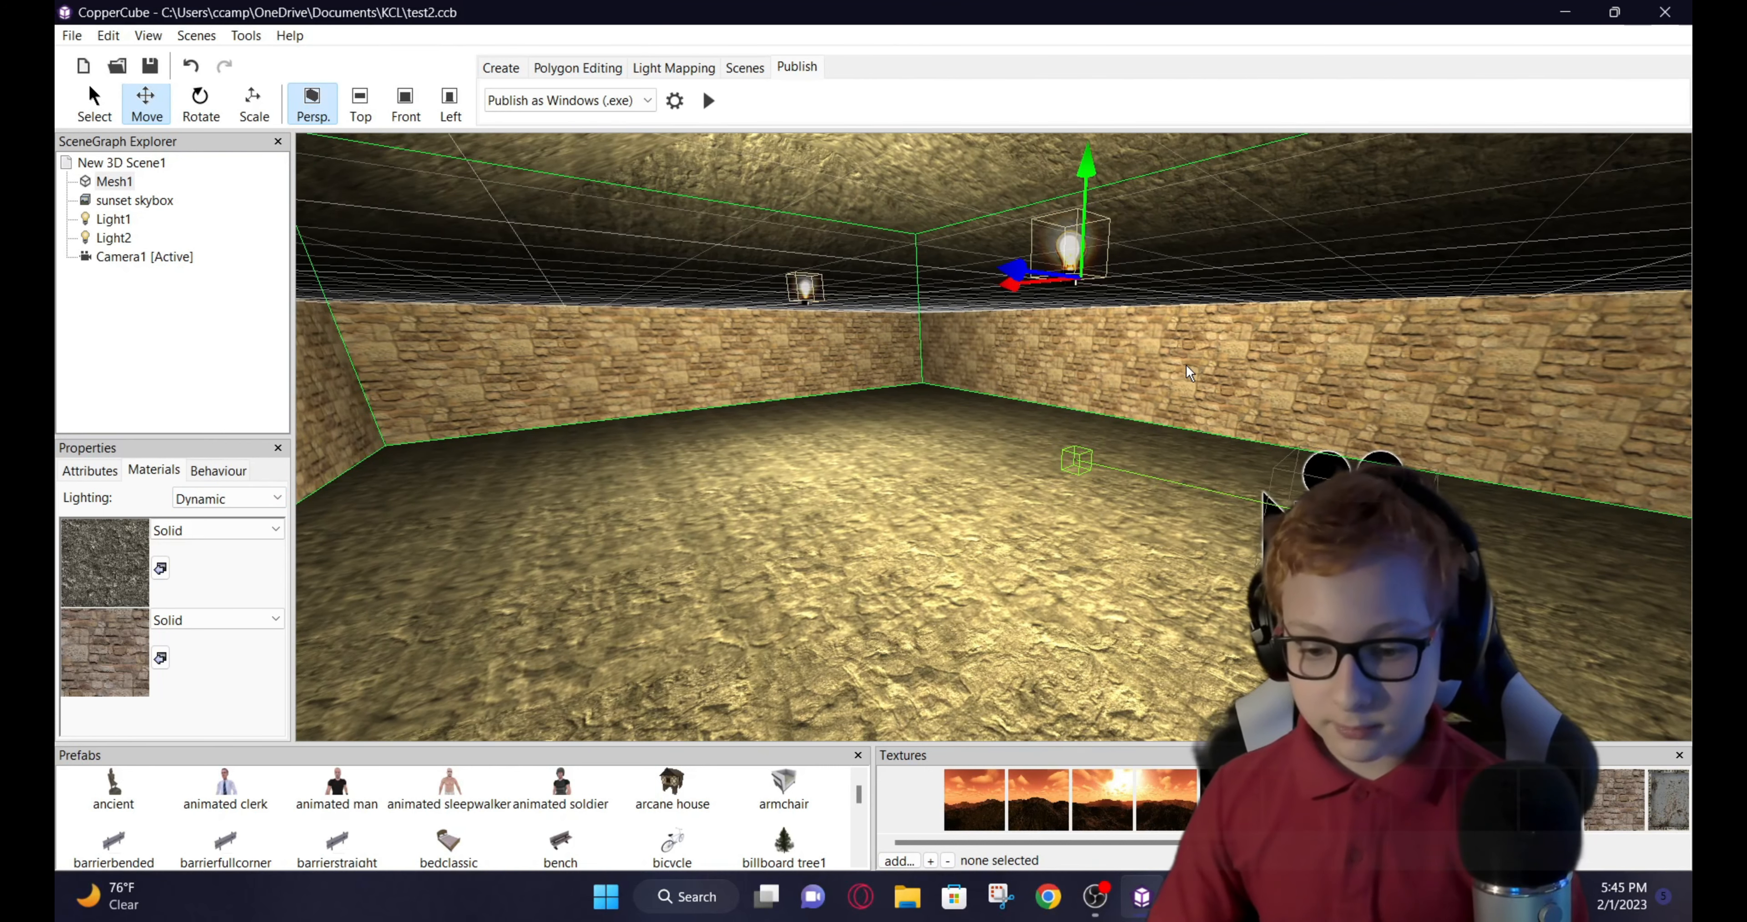
scroll(1186, 364, up, 1)
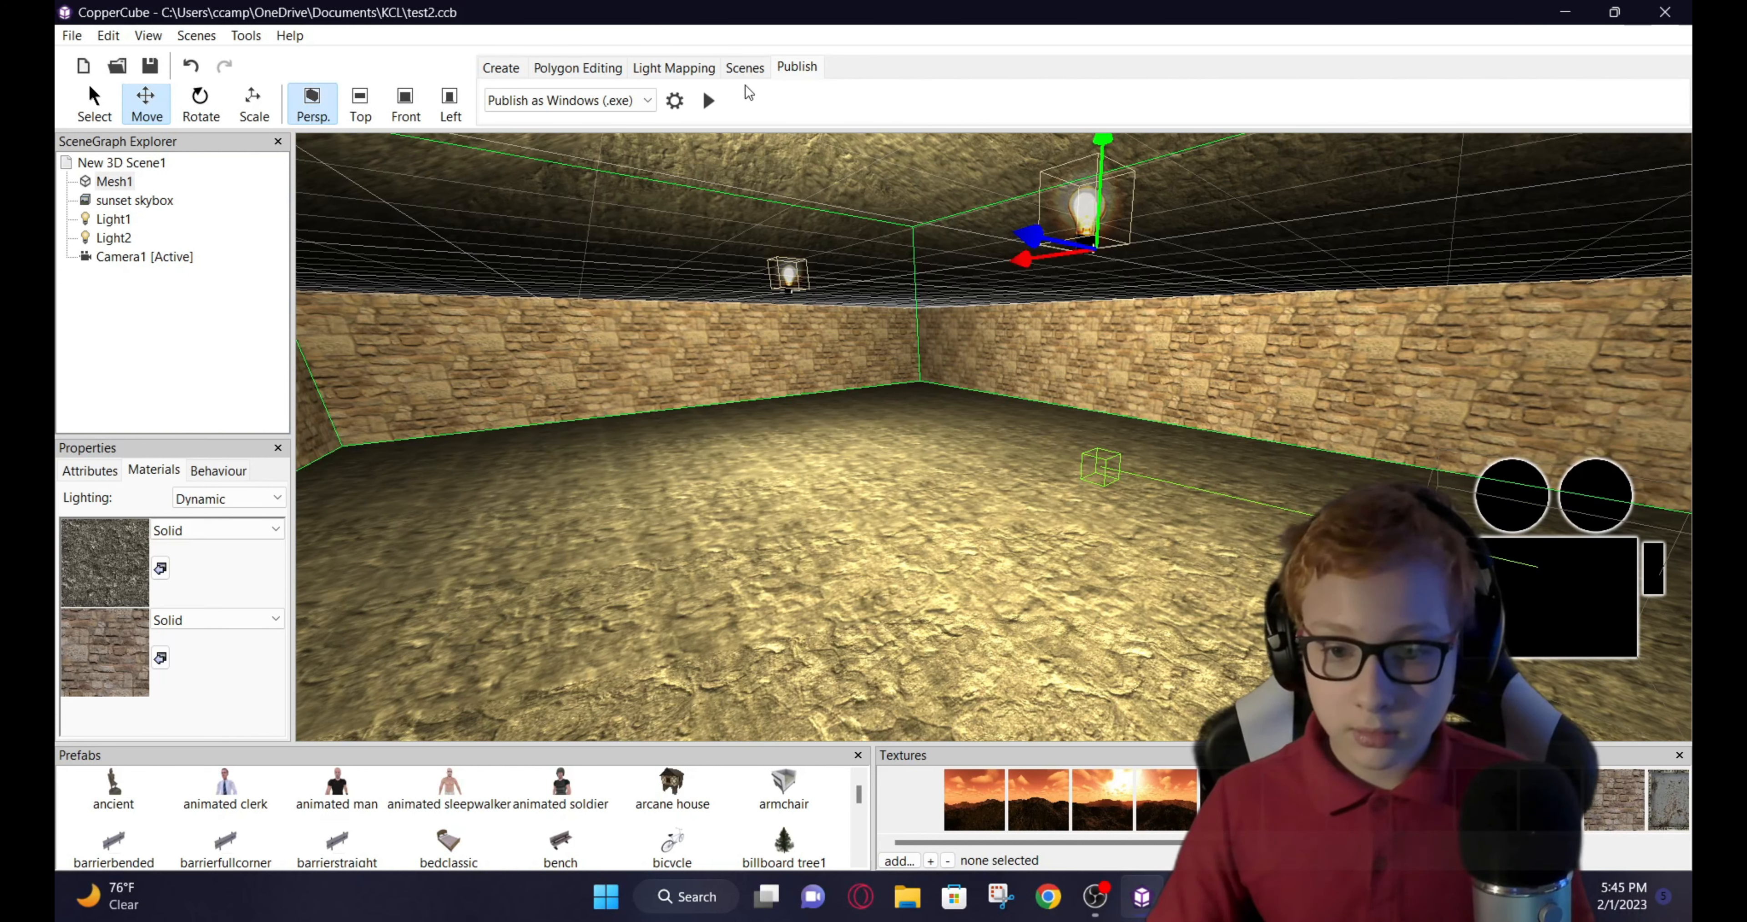
click(744, 70)
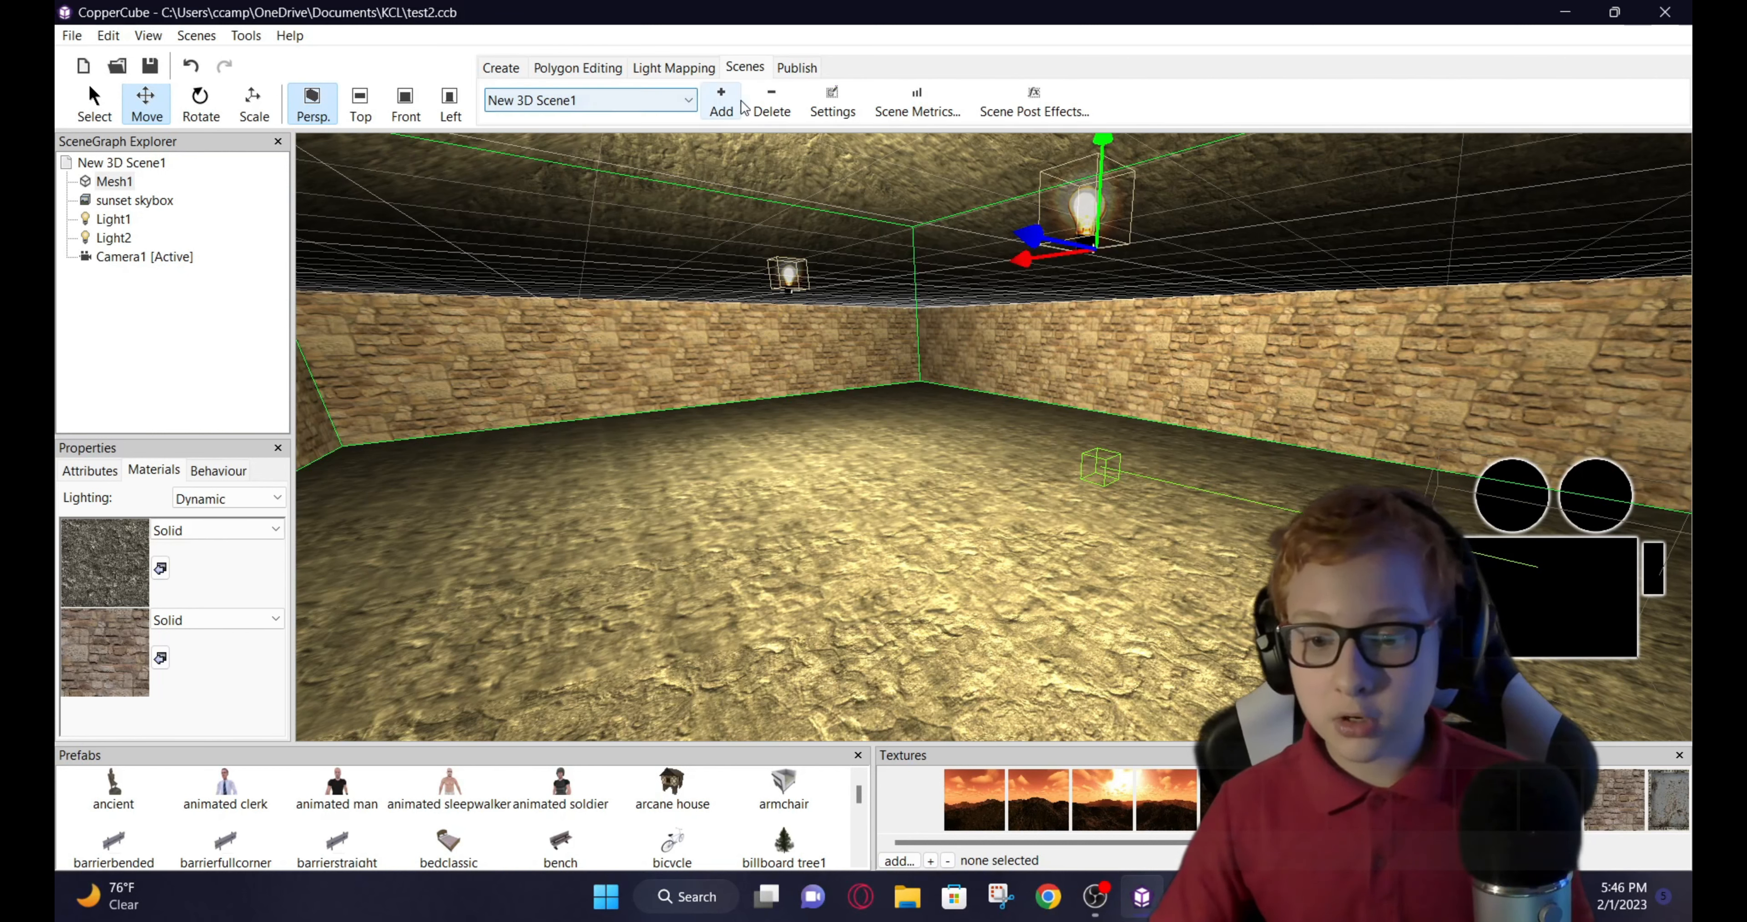
click(1015, 113)
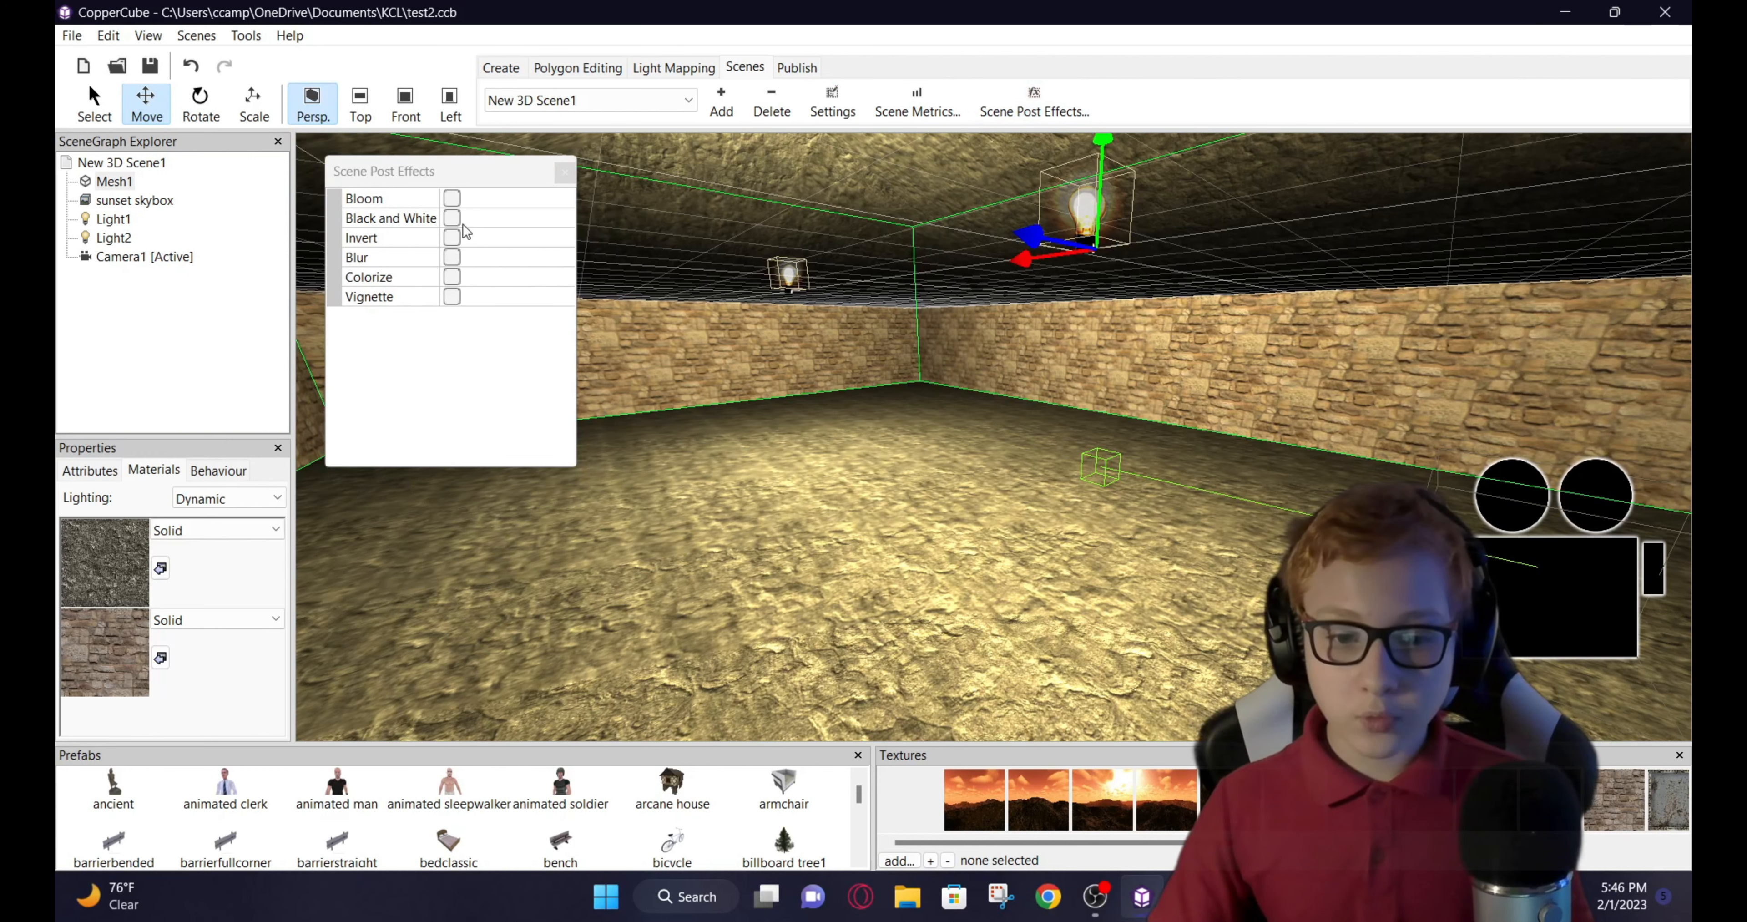
click(452, 198)
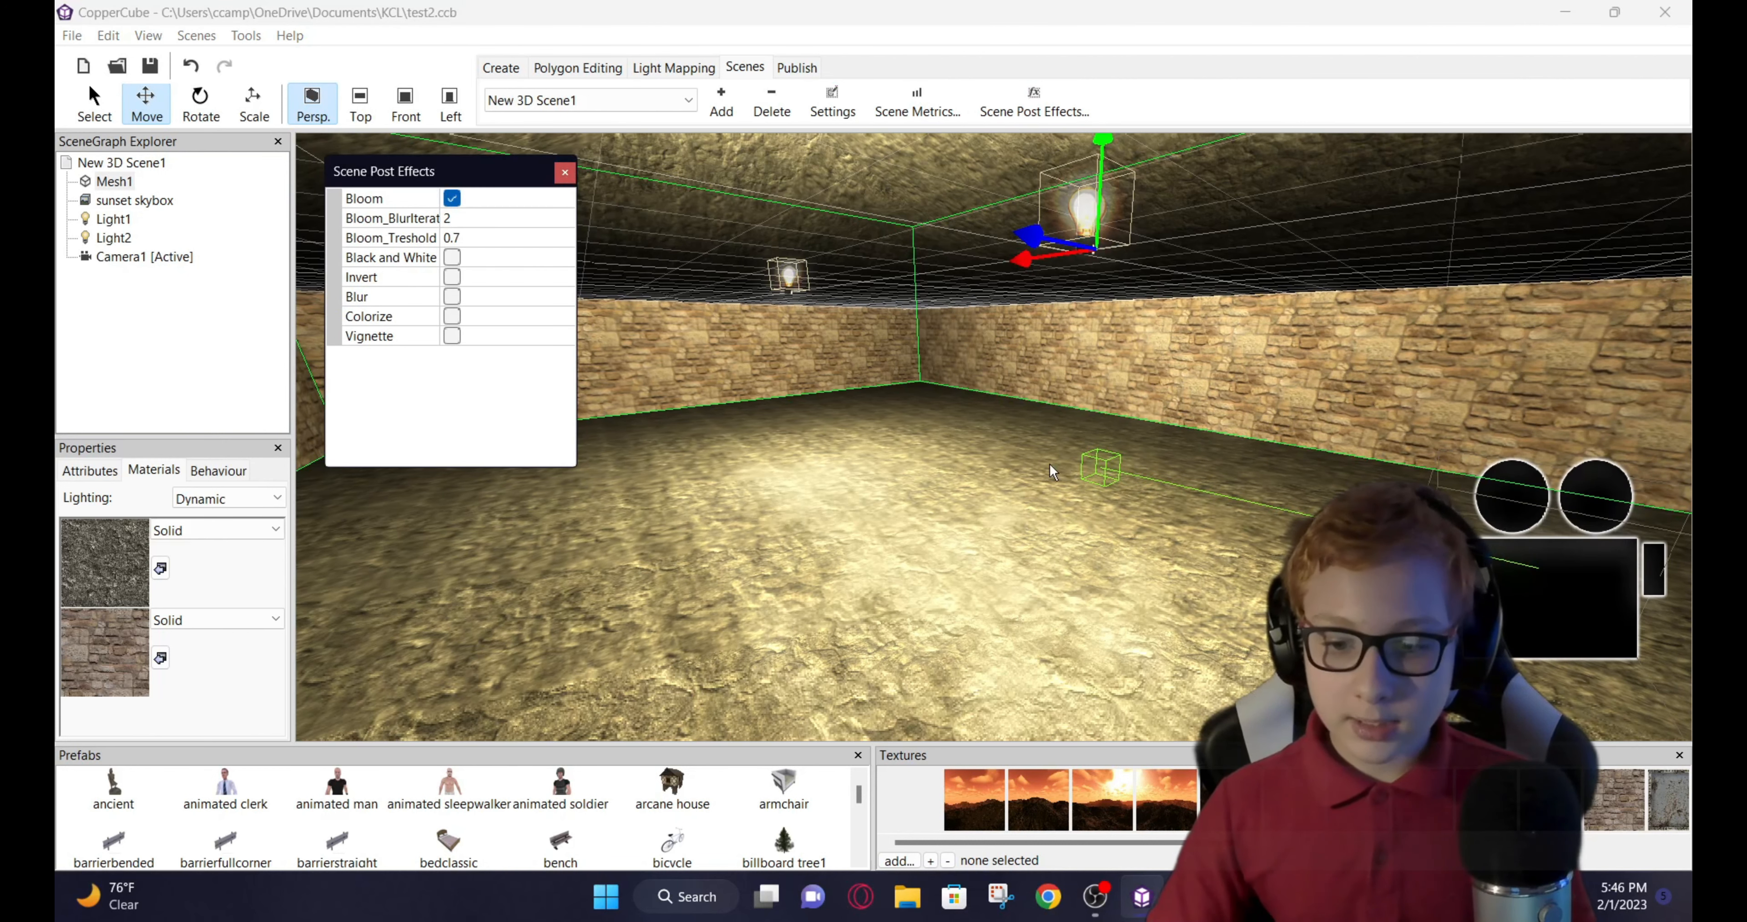
- Try 5 blur iterations for the Bloom effect, and raise the value to 10
click(479, 225)
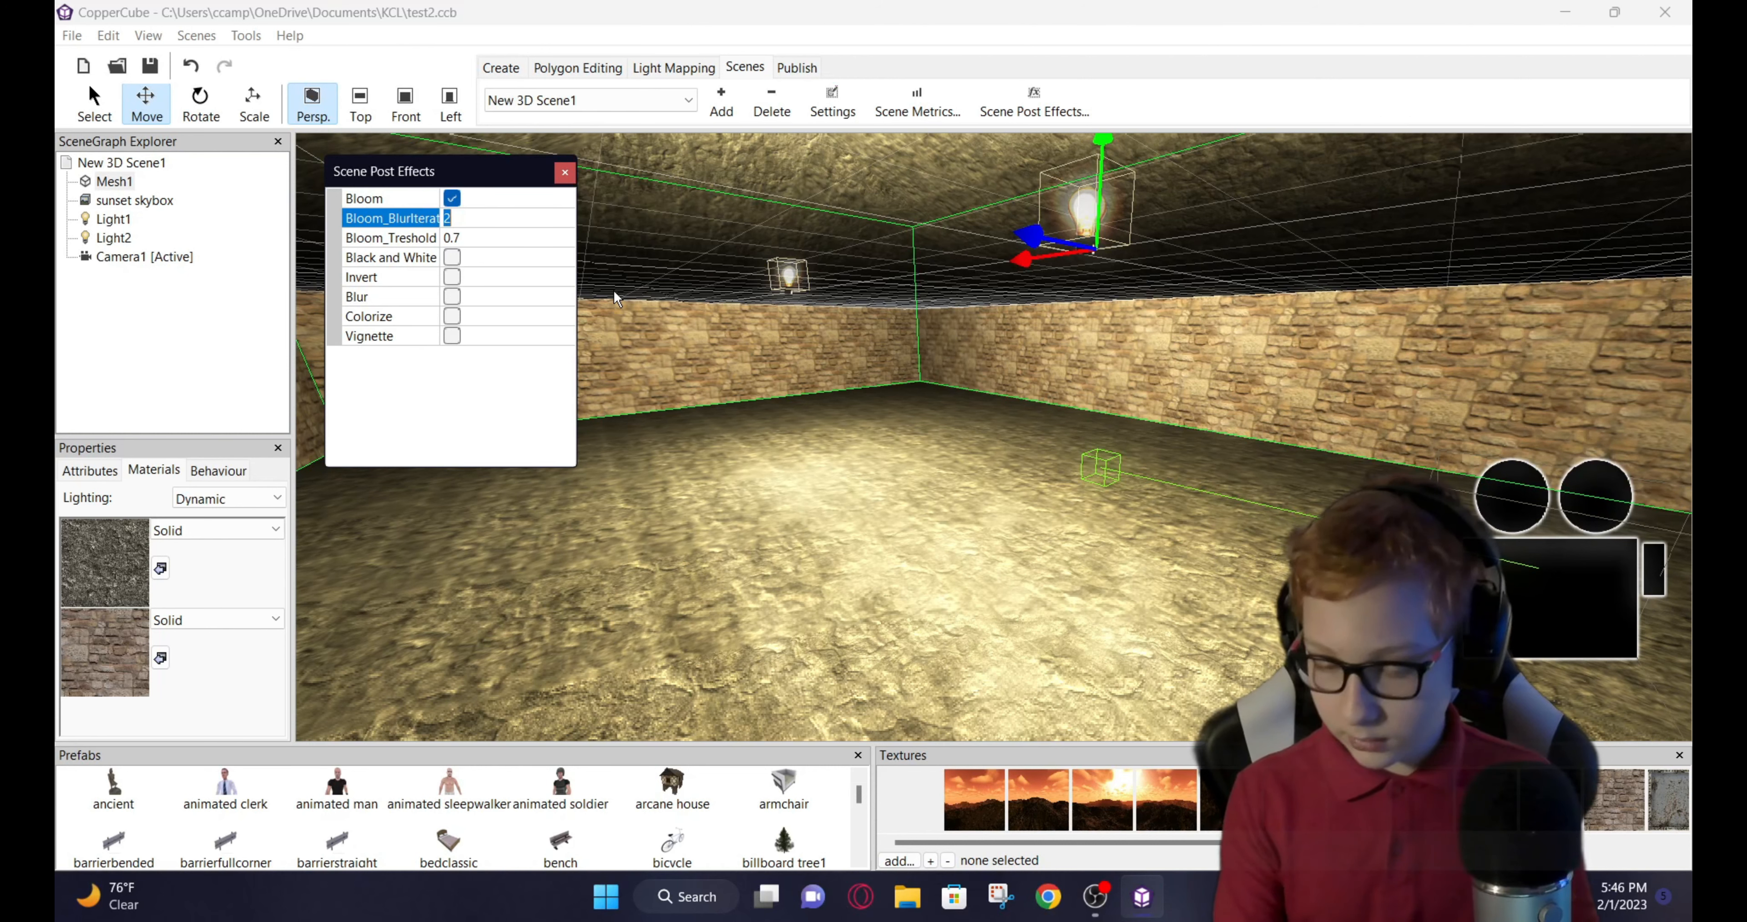
text(5)
key(Return)
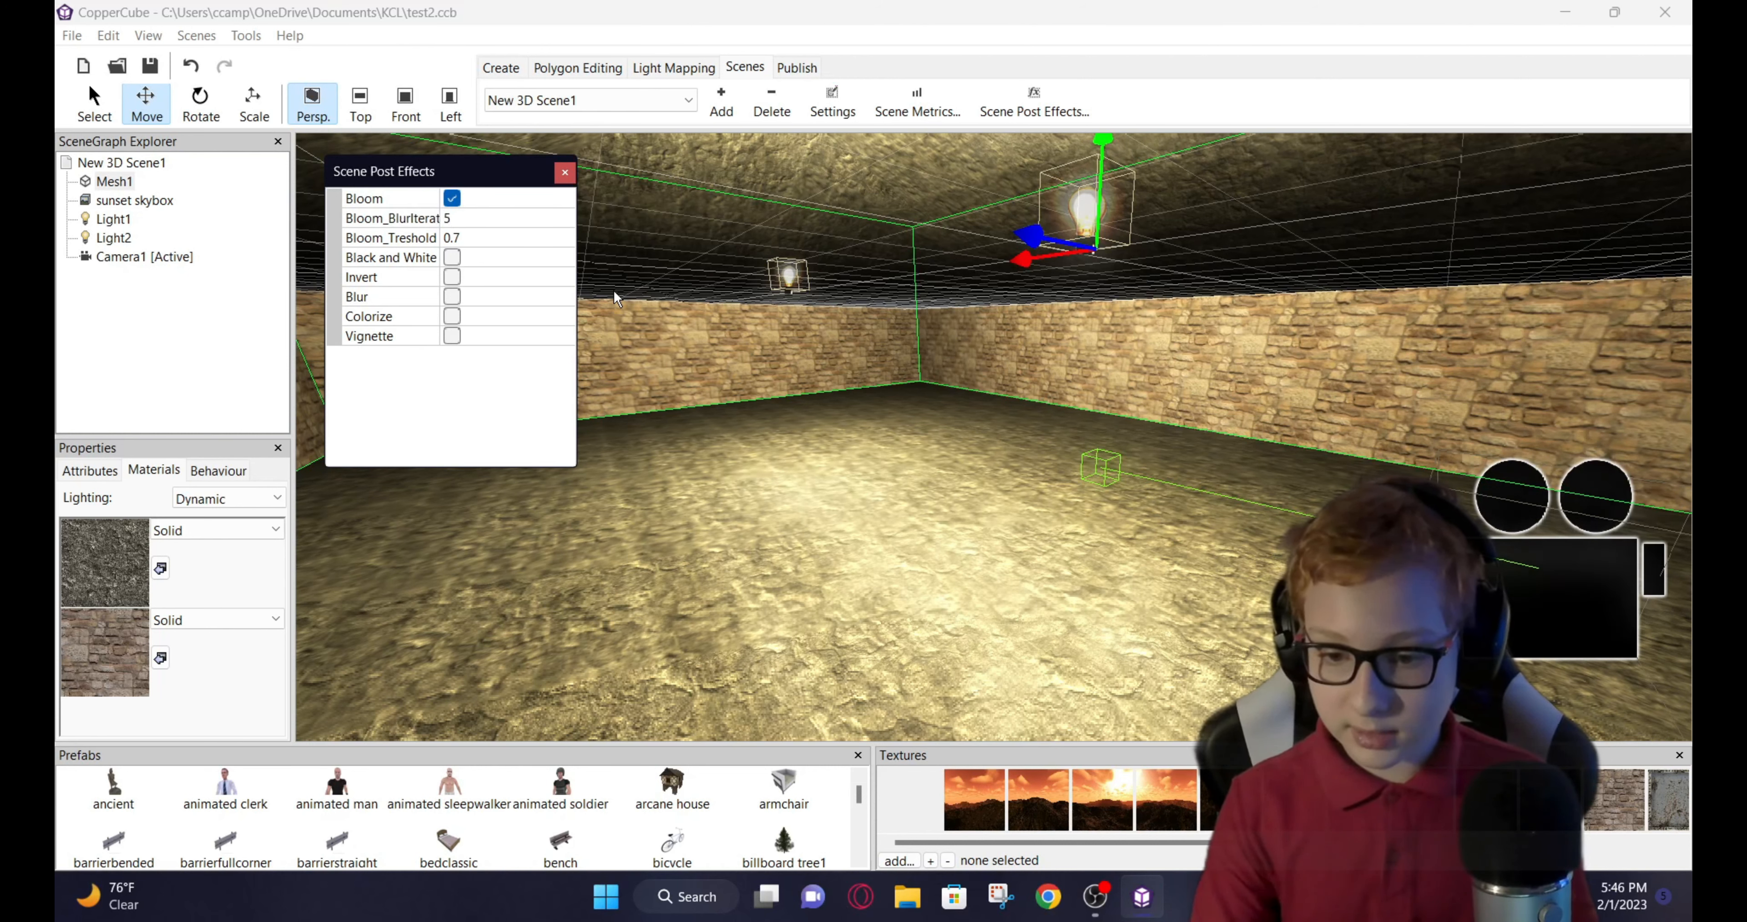
click(510, 217)
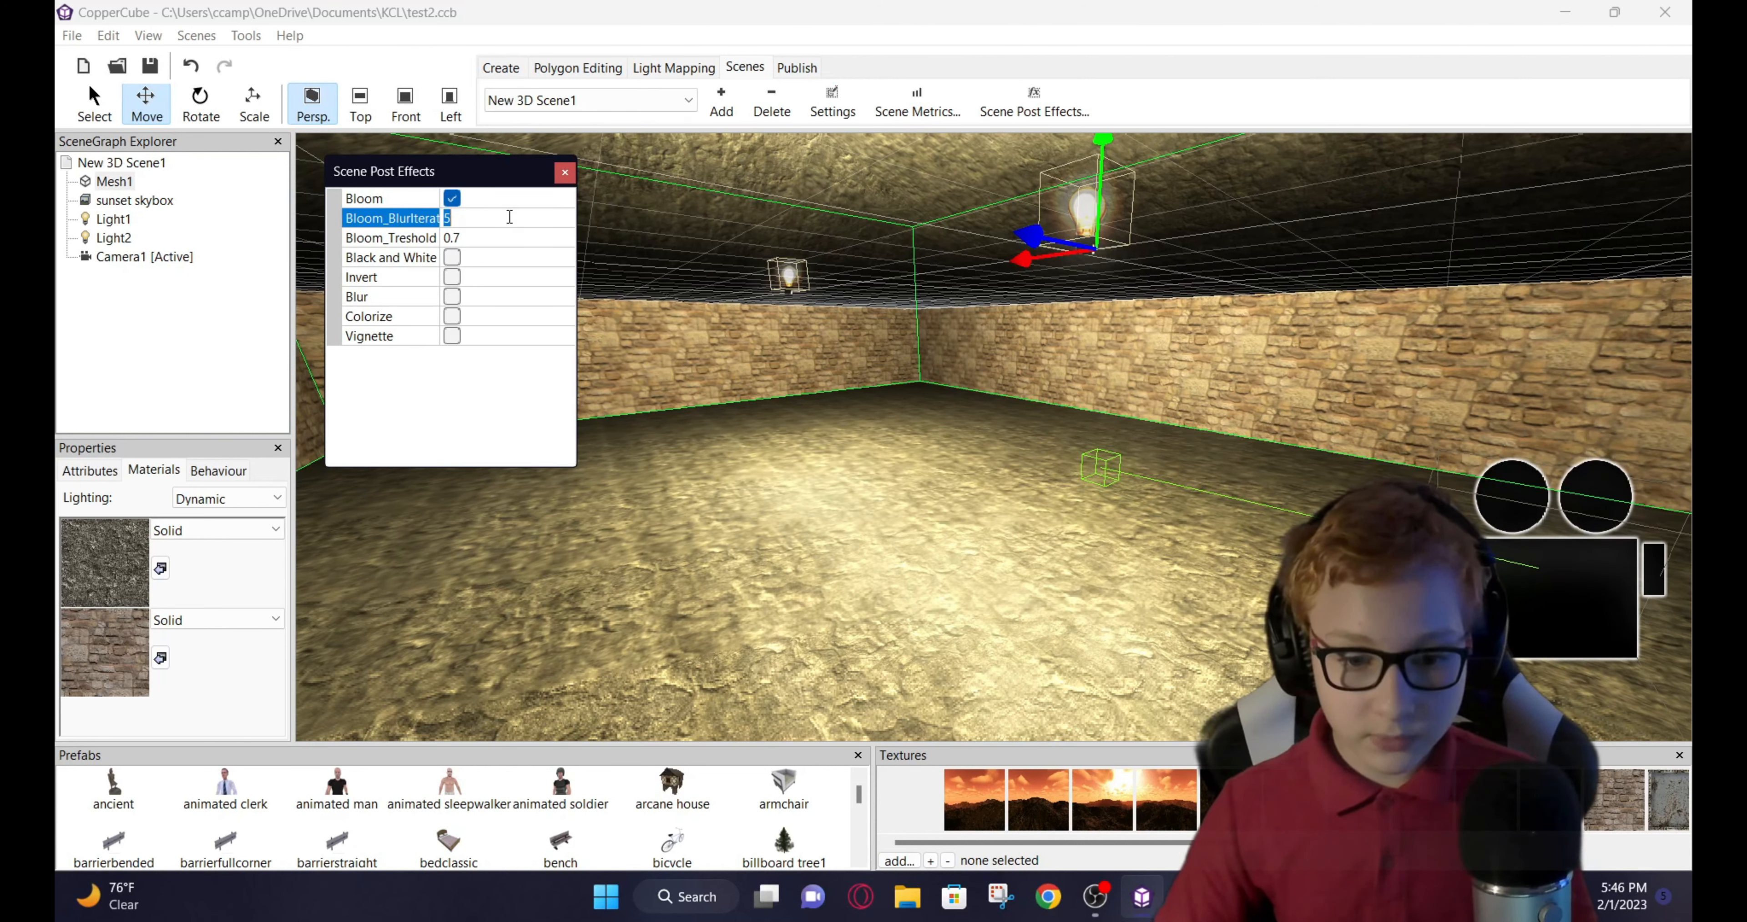
text(10)
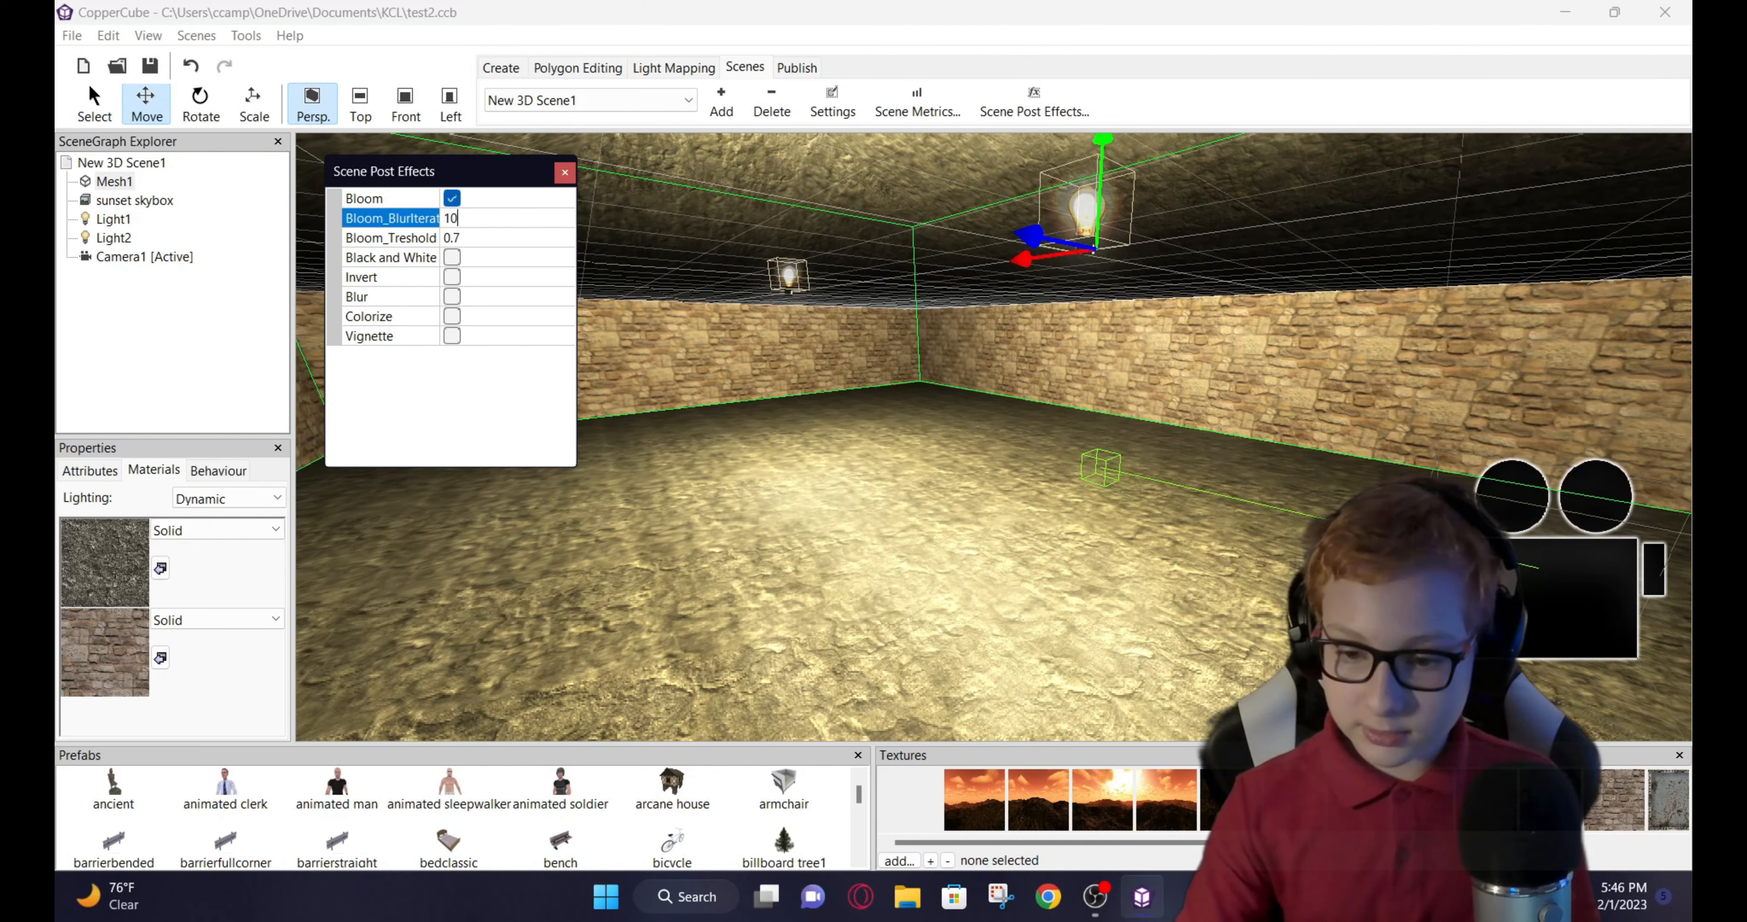
key(Return)
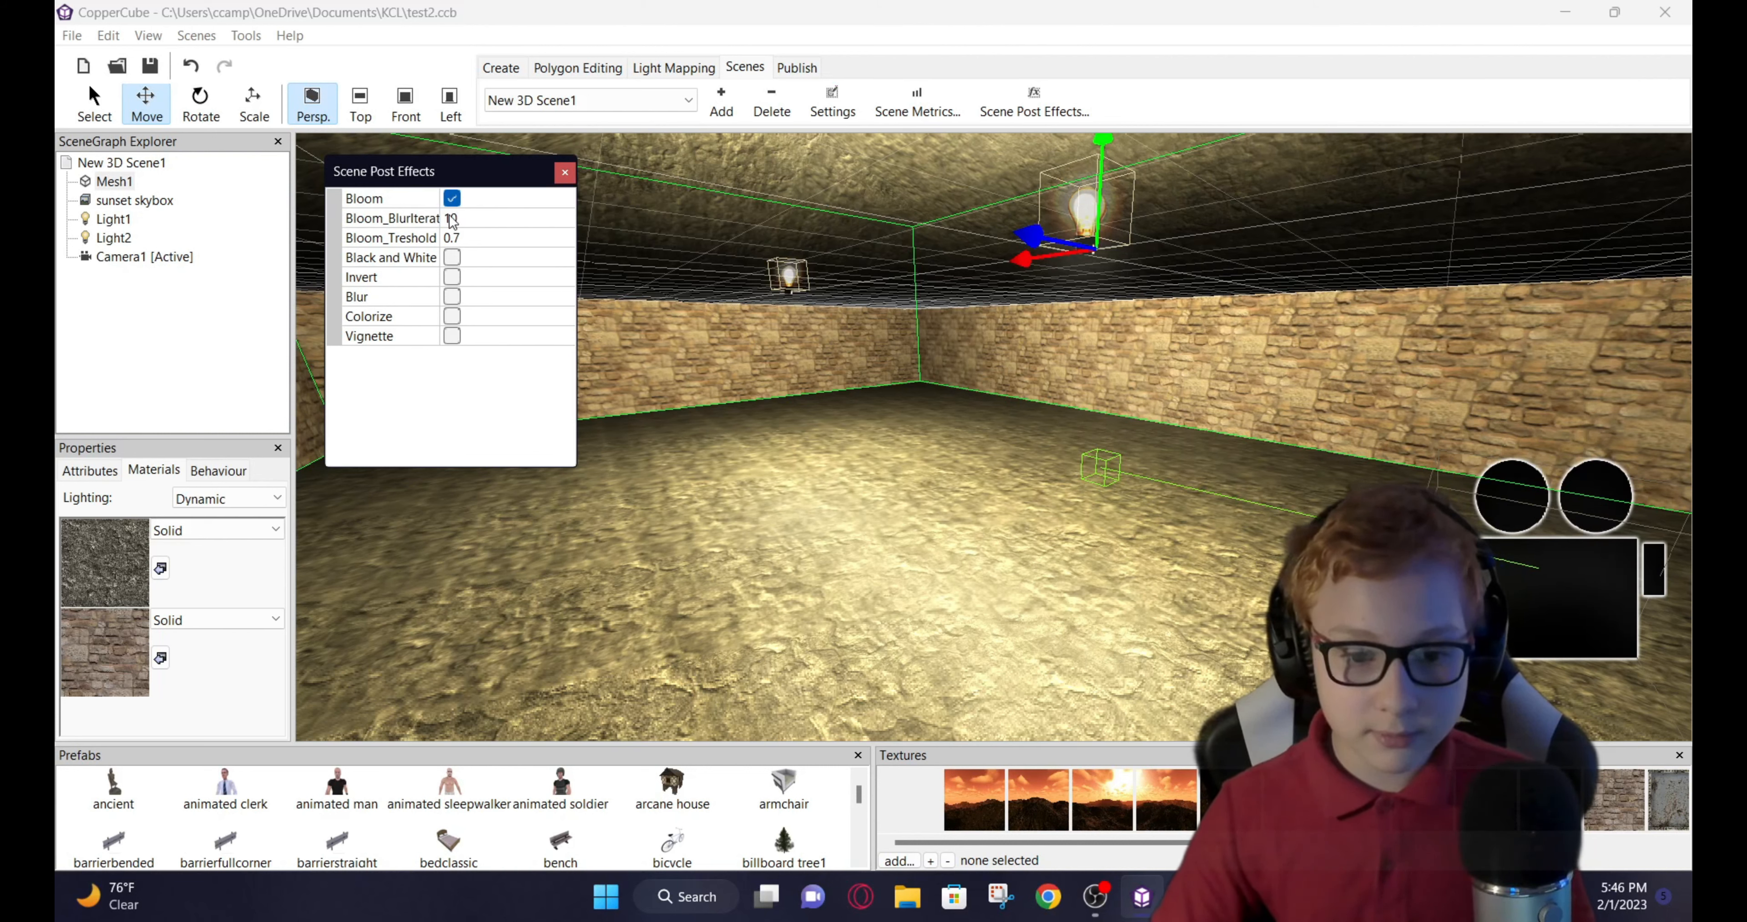
- Try a Bloom threshold of 10, and lower it to 0.1
click(480, 237)
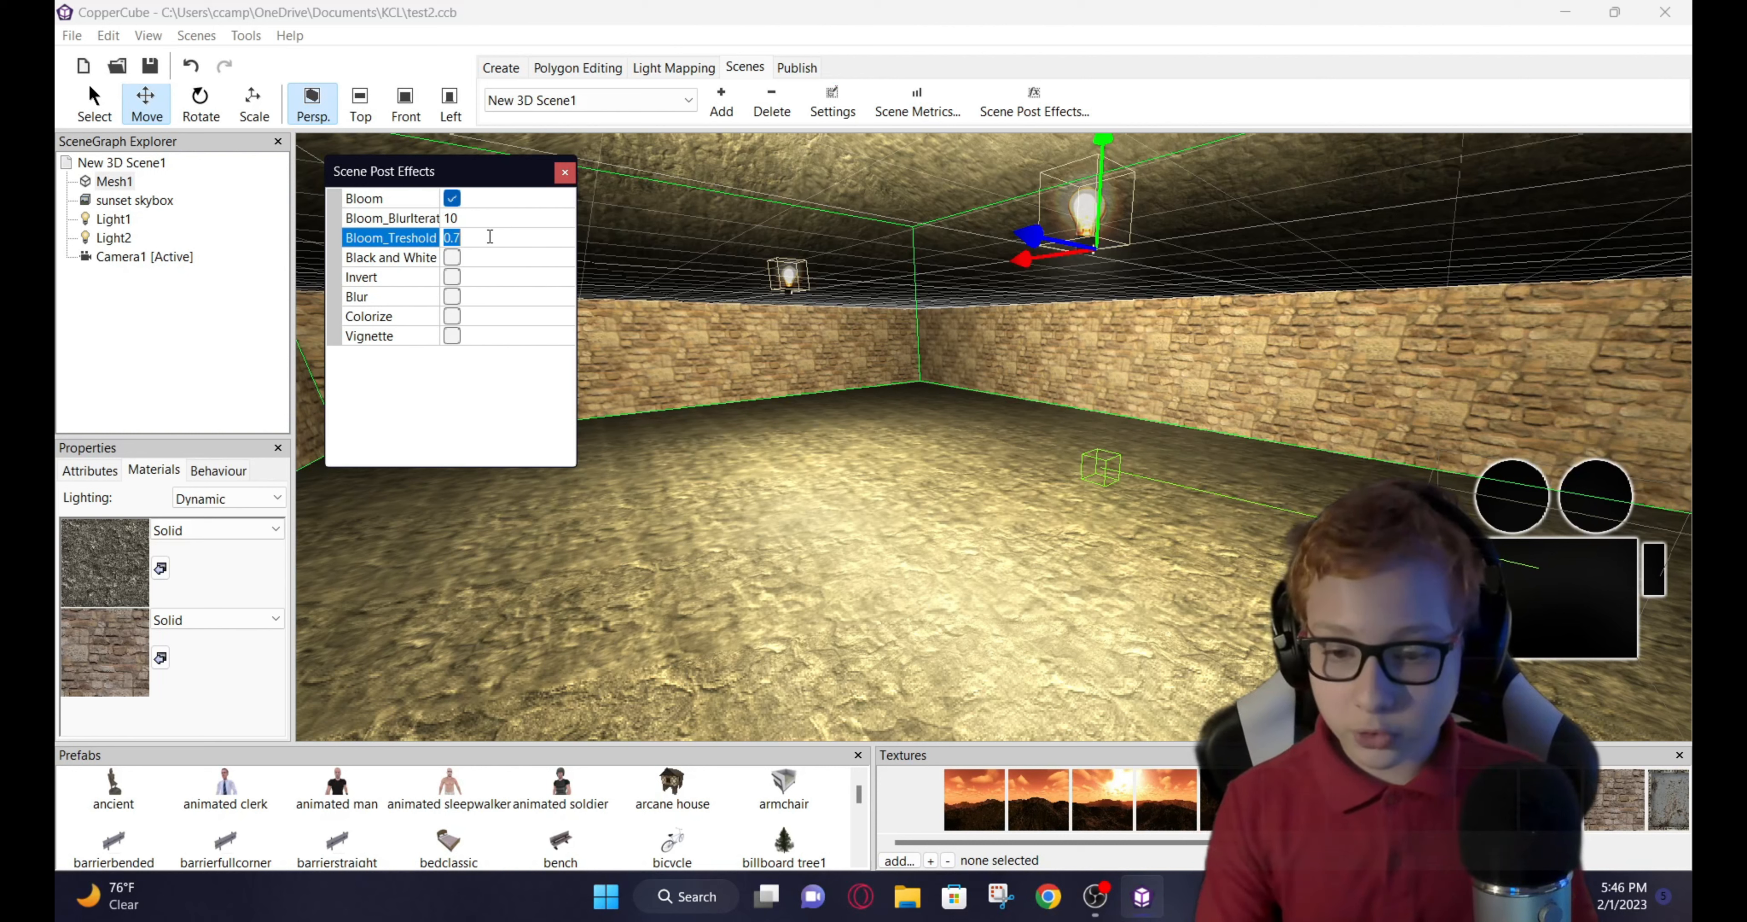
text(10)
key(Return)
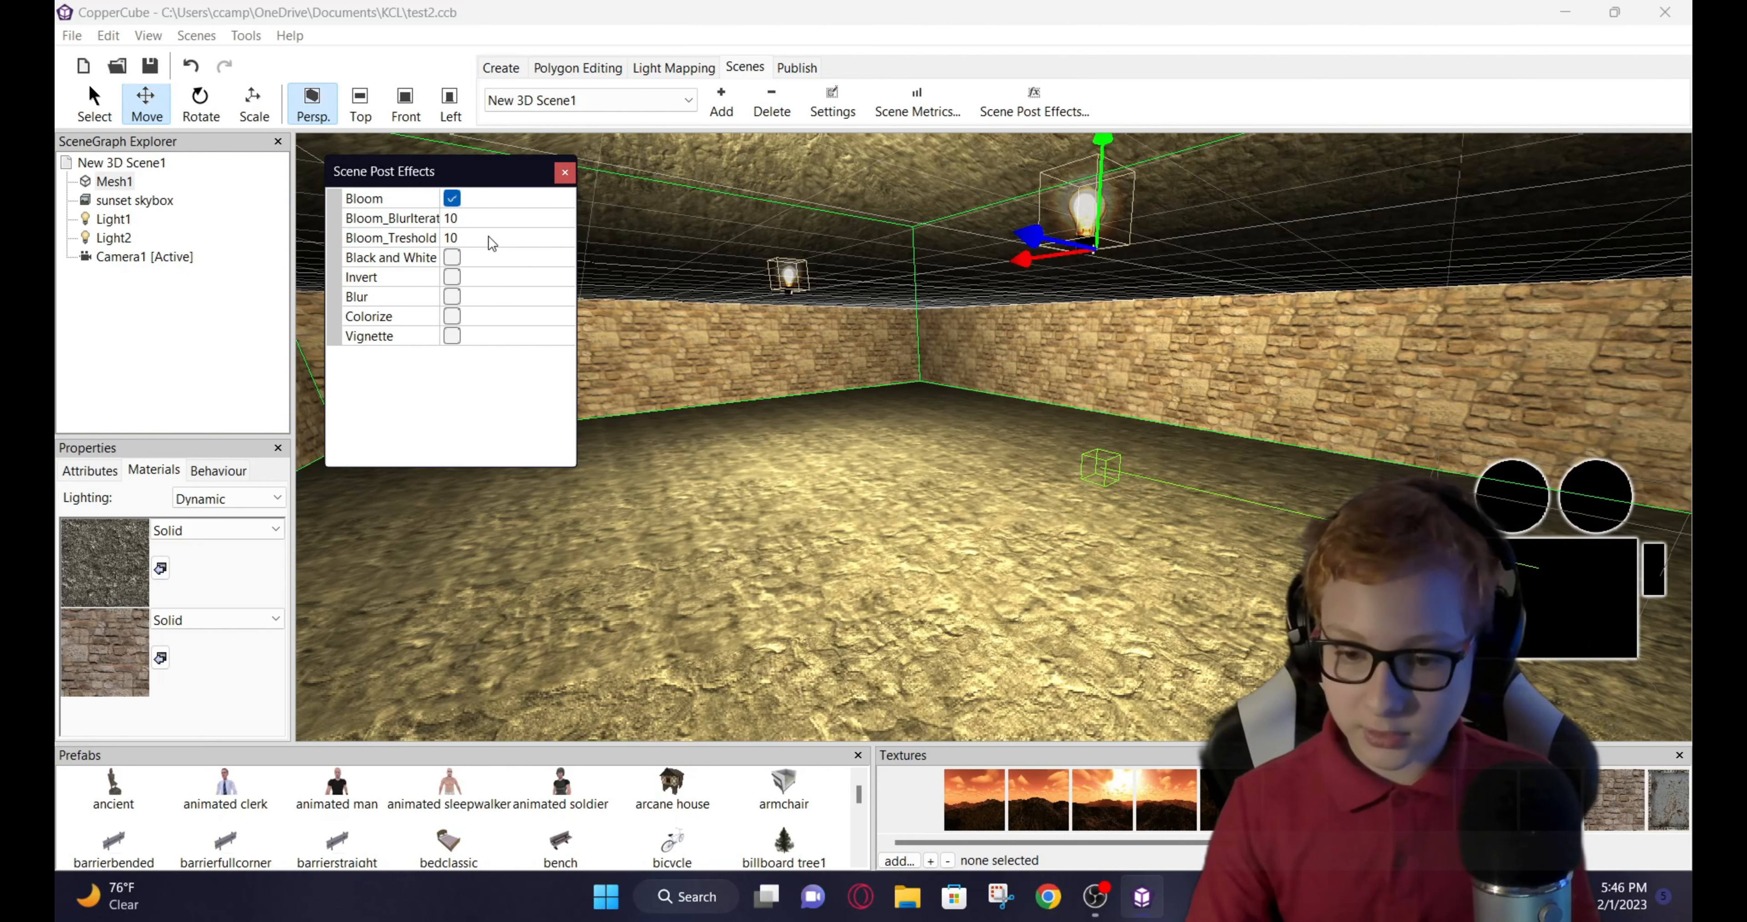
click(488, 236)
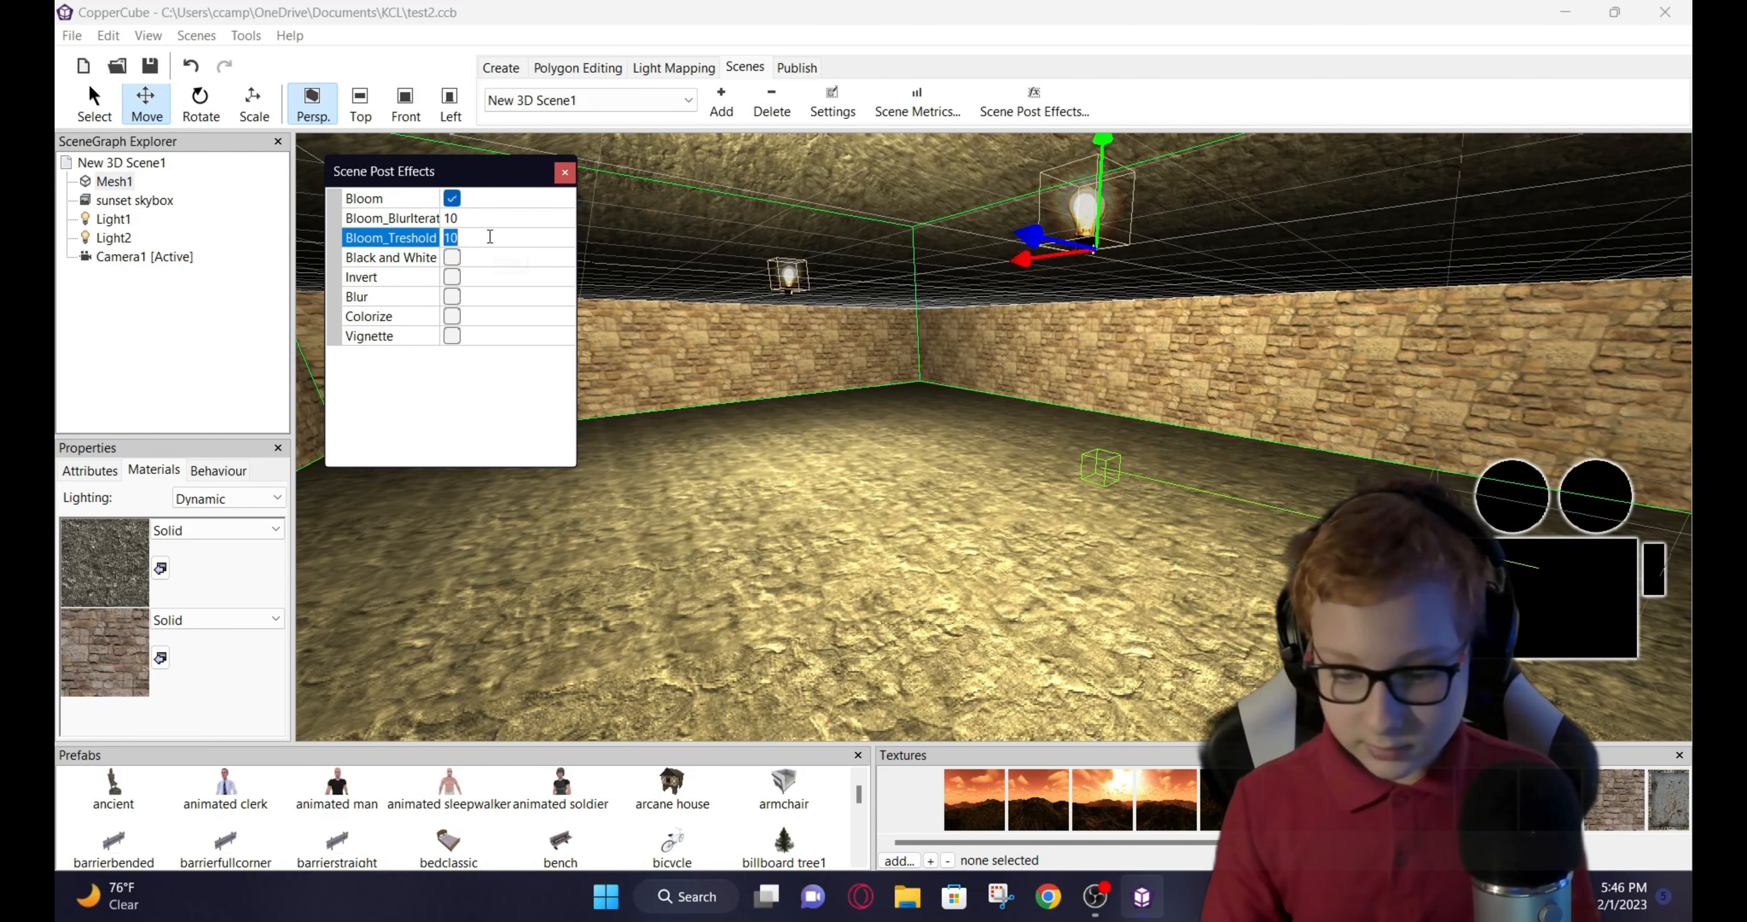
key(BackSpace)
text(.1)
key(Return)
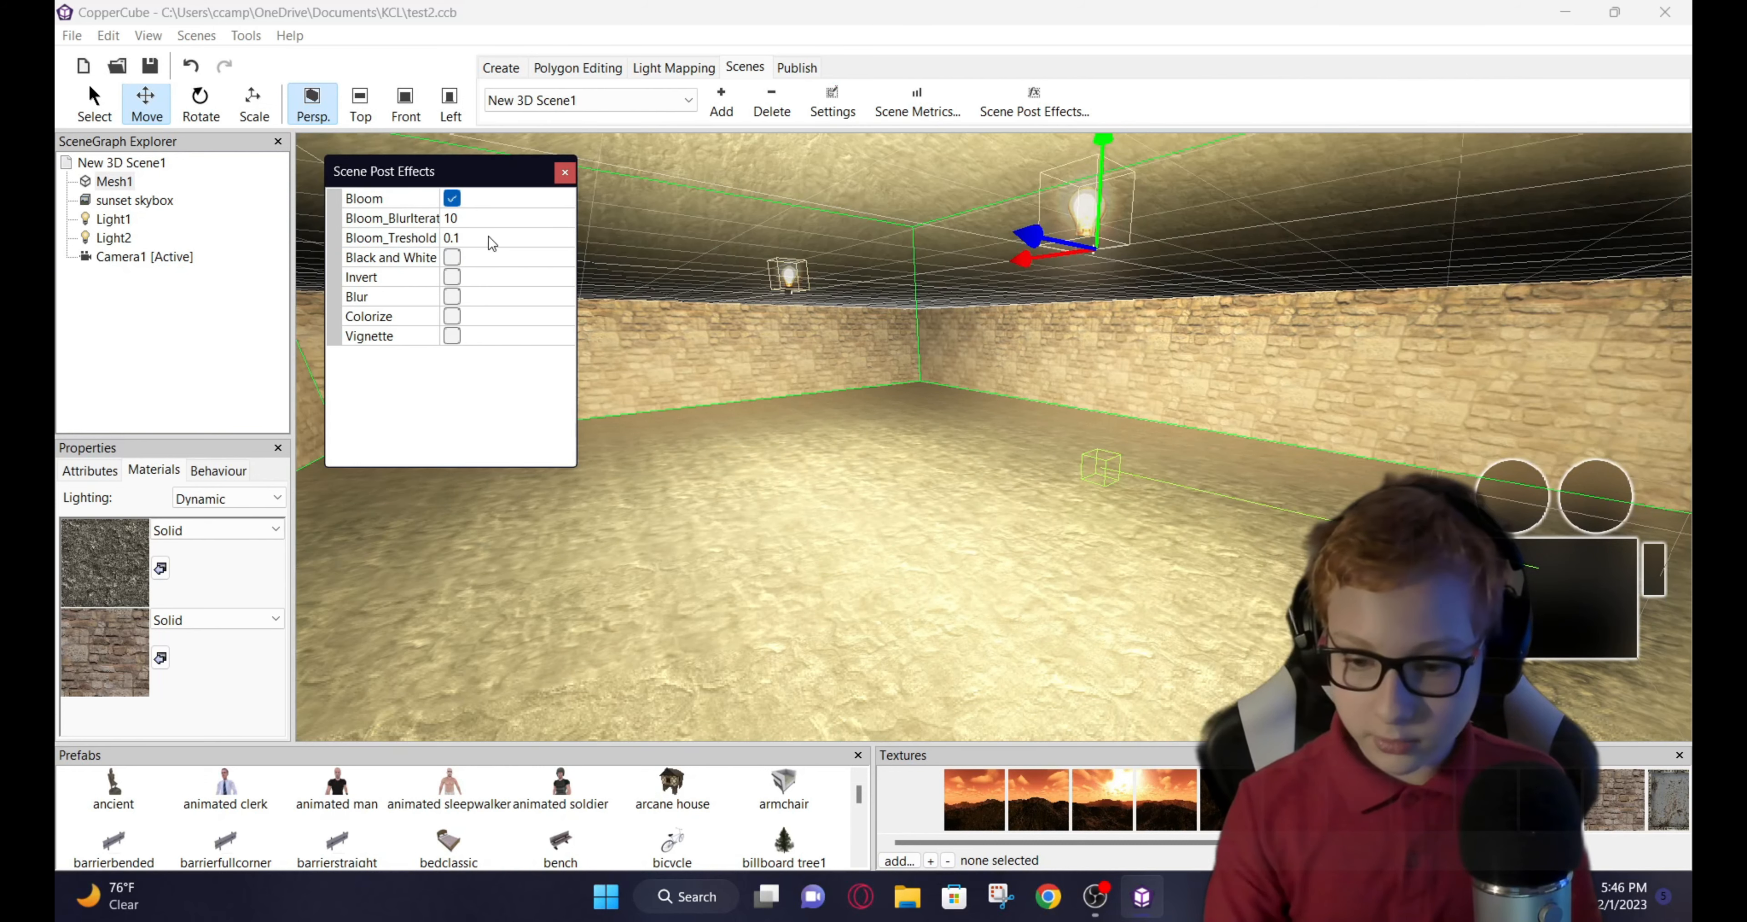
- Set the Bloom threshold back to 10 and toggle Bloom off and on to compare the scene
click(488, 235)
text(10)
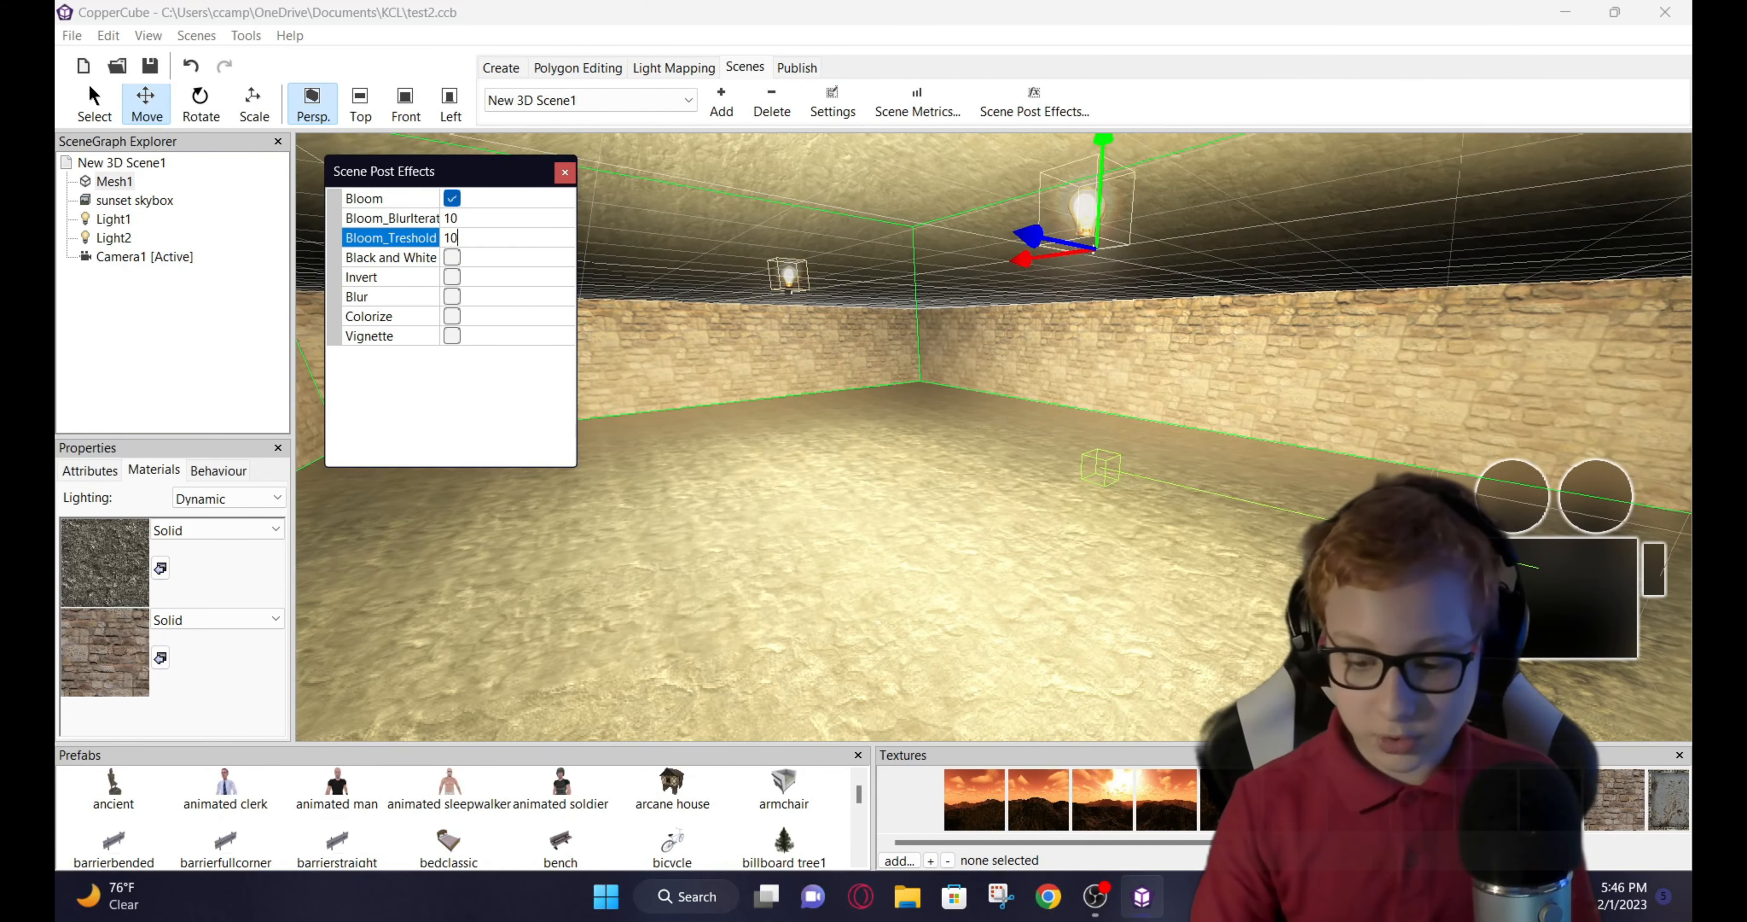
key(Return)
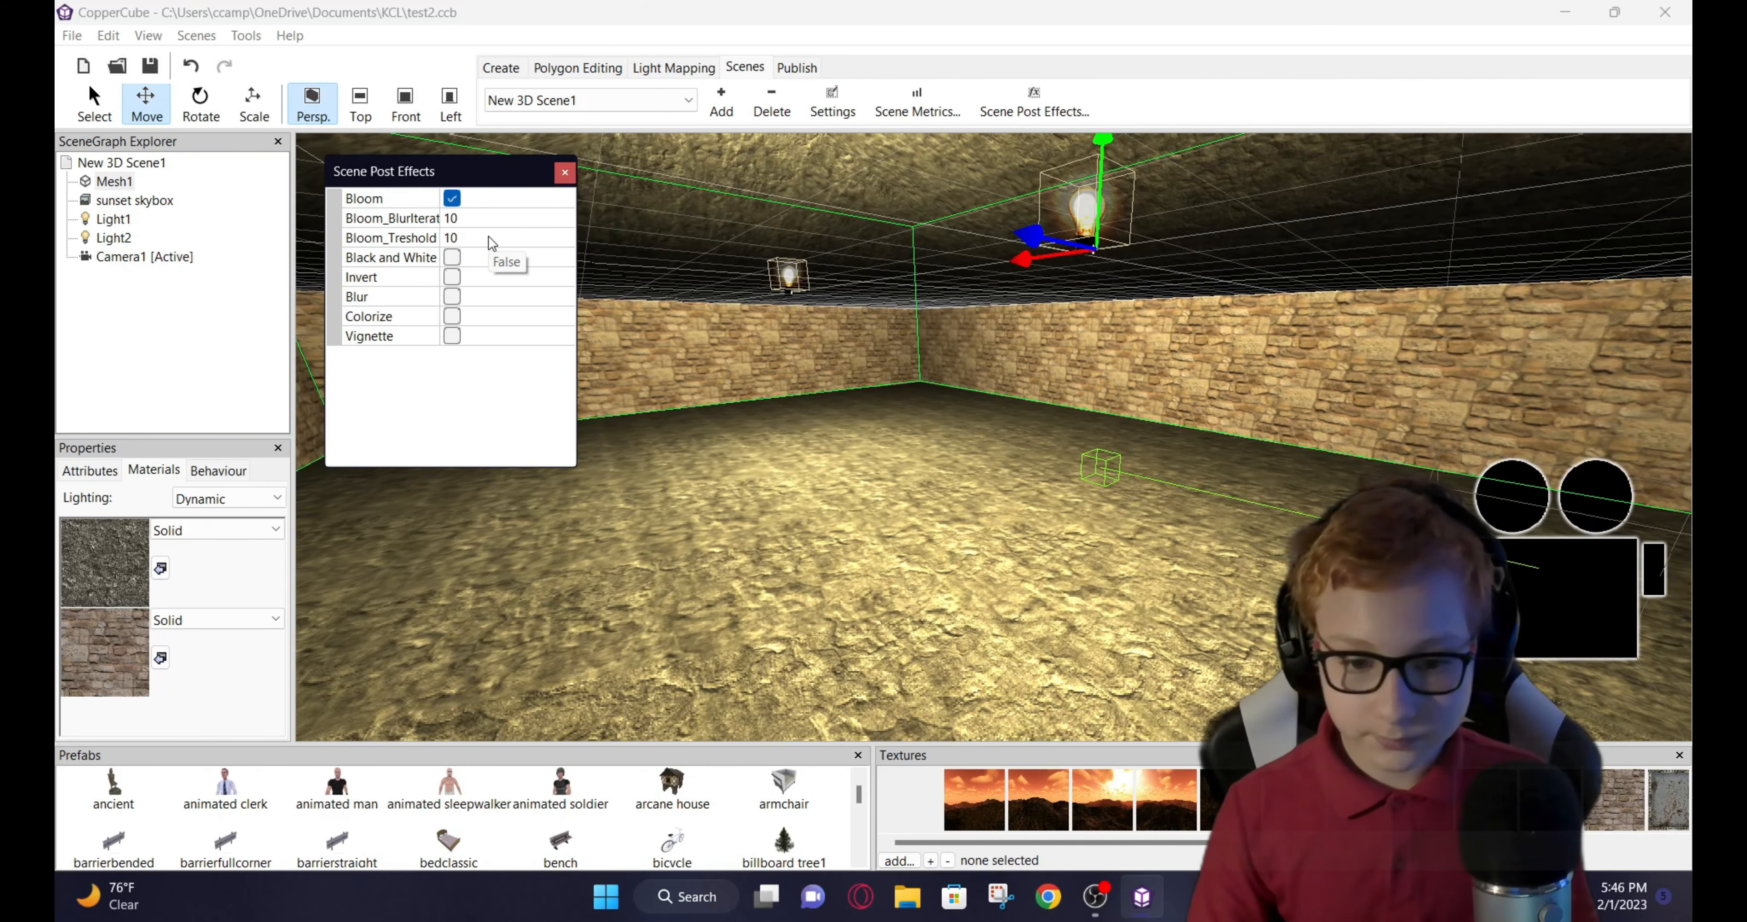
click(457, 205)
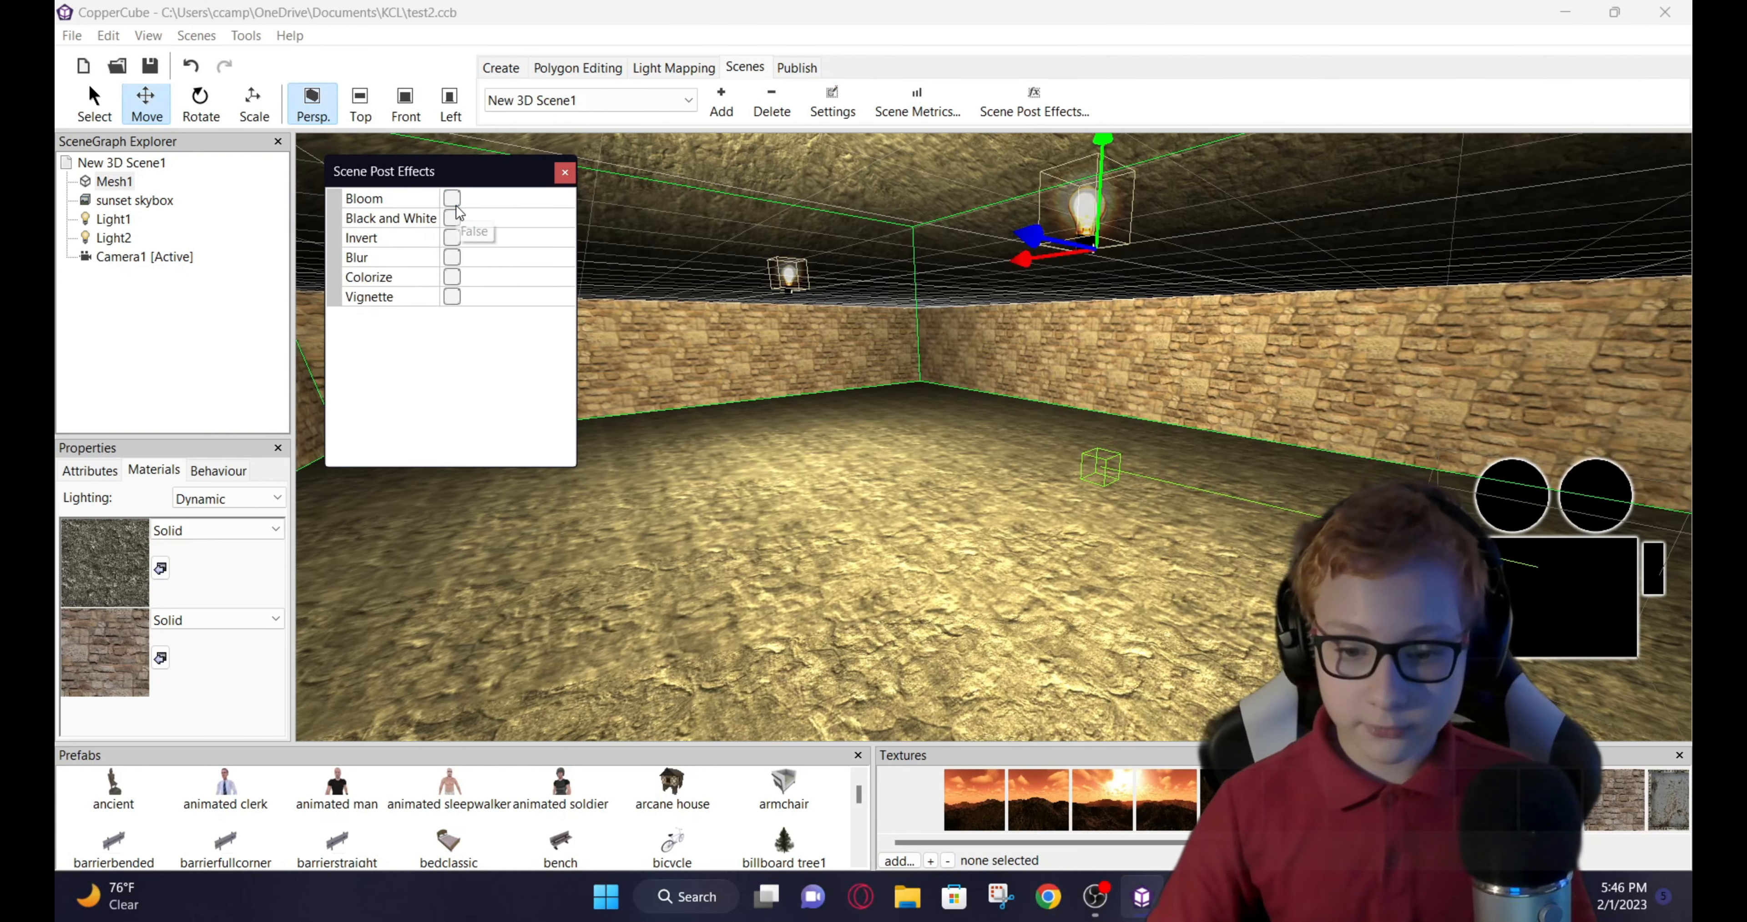
click(455, 201)
- Change the Bloom threshold to 0.1 with the effect enabled
click(483, 237)
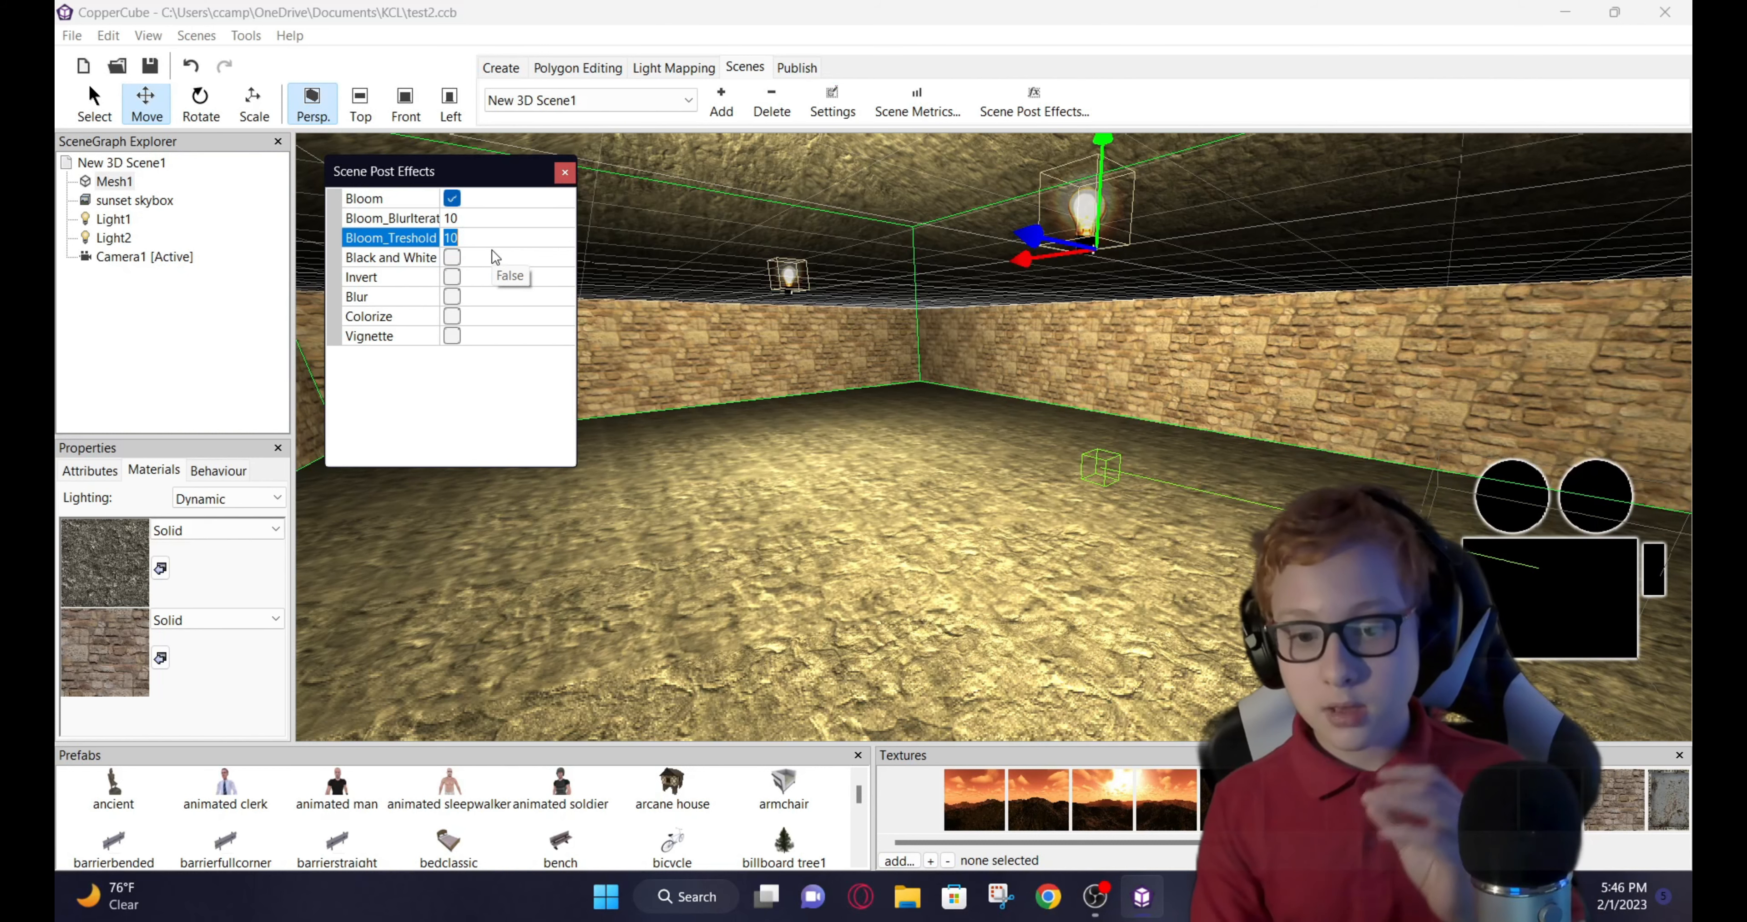
text(0.1)
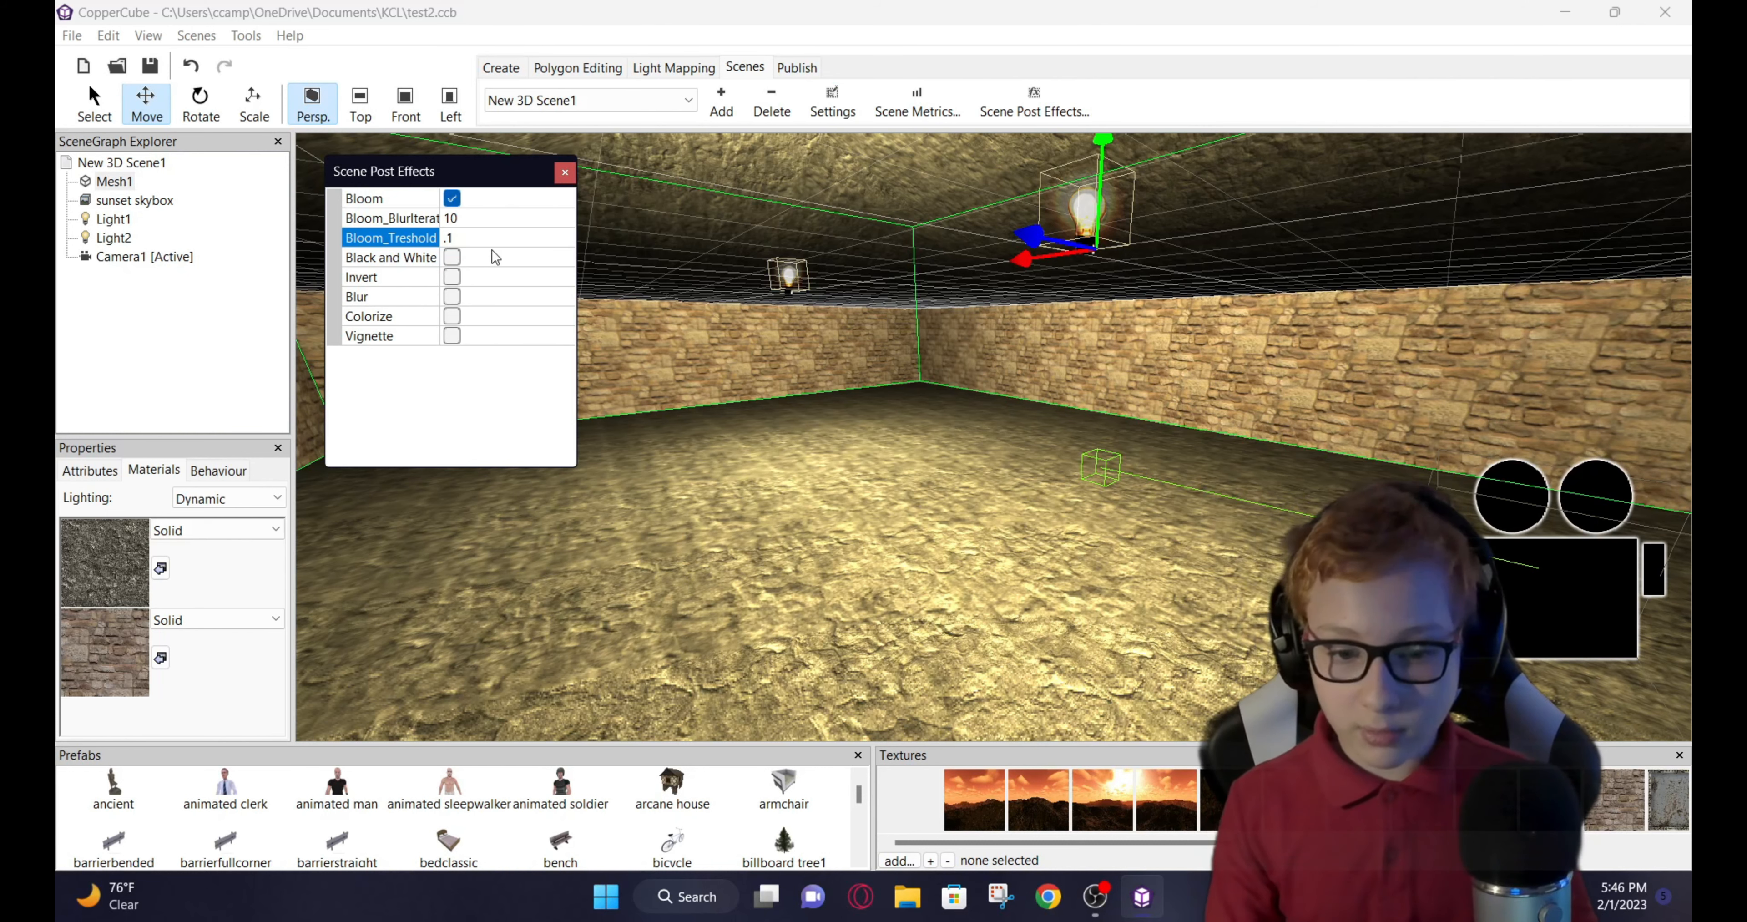
key(Return)
- Disable Bloom, and preview the Invert effect on the scene before switching it off
click(451, 198)
click(452, 237)
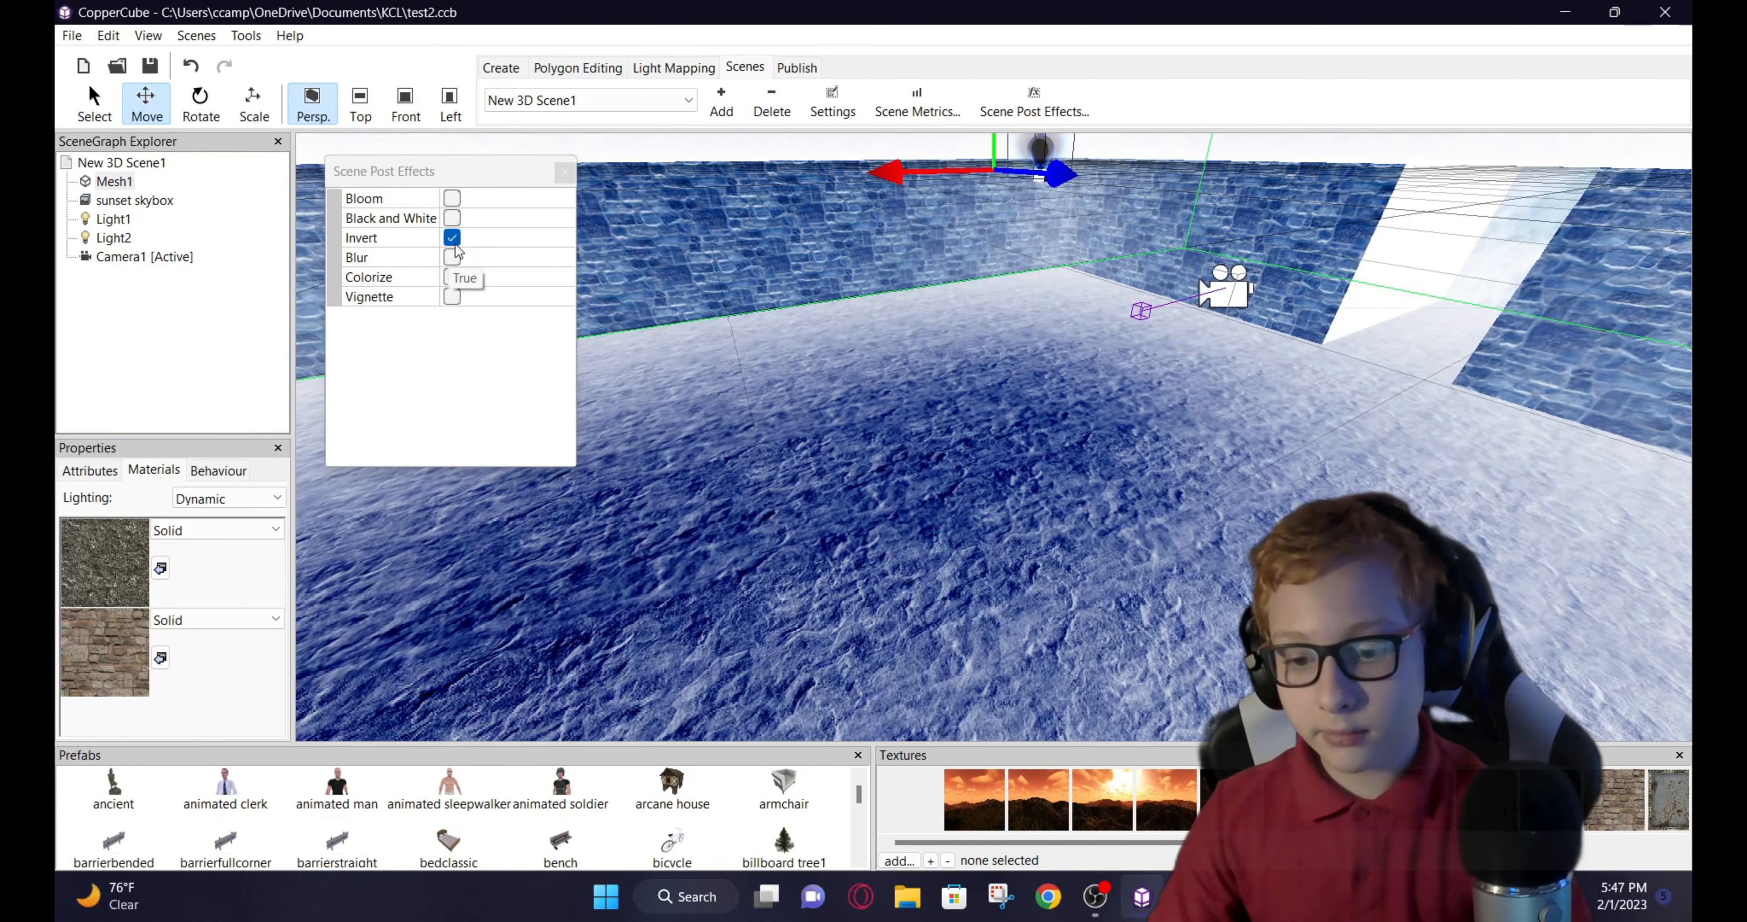
click(451, 237)
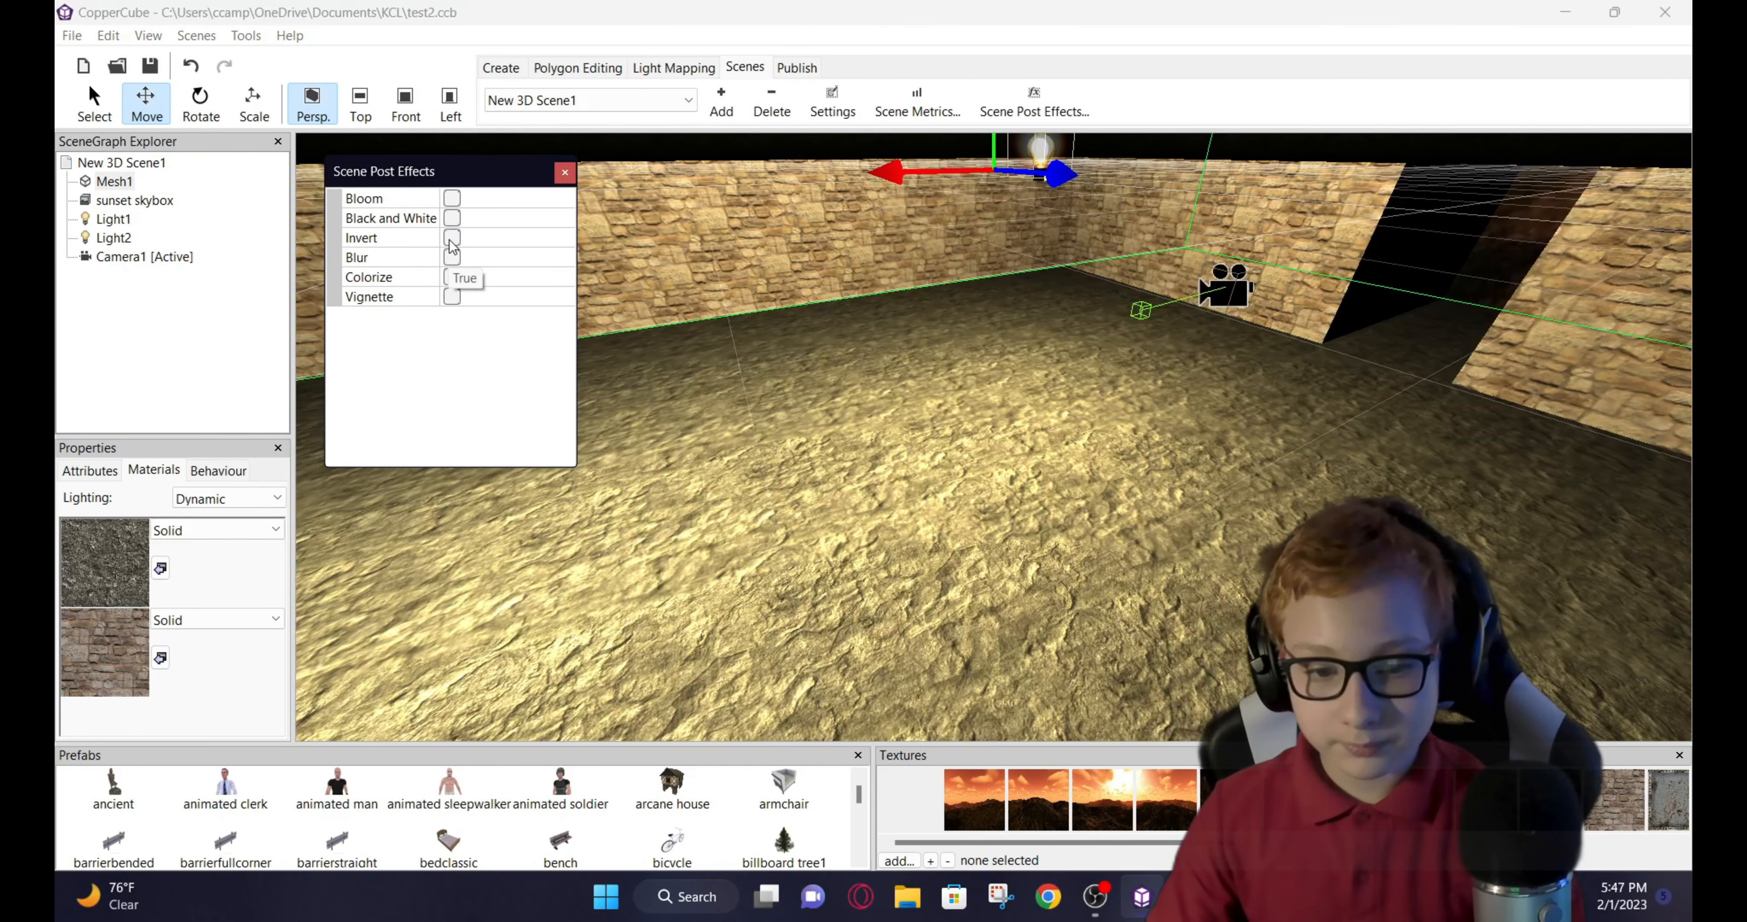
- Enable the Blur post effect on the scene and set its iterations to 15
click(451, 257)
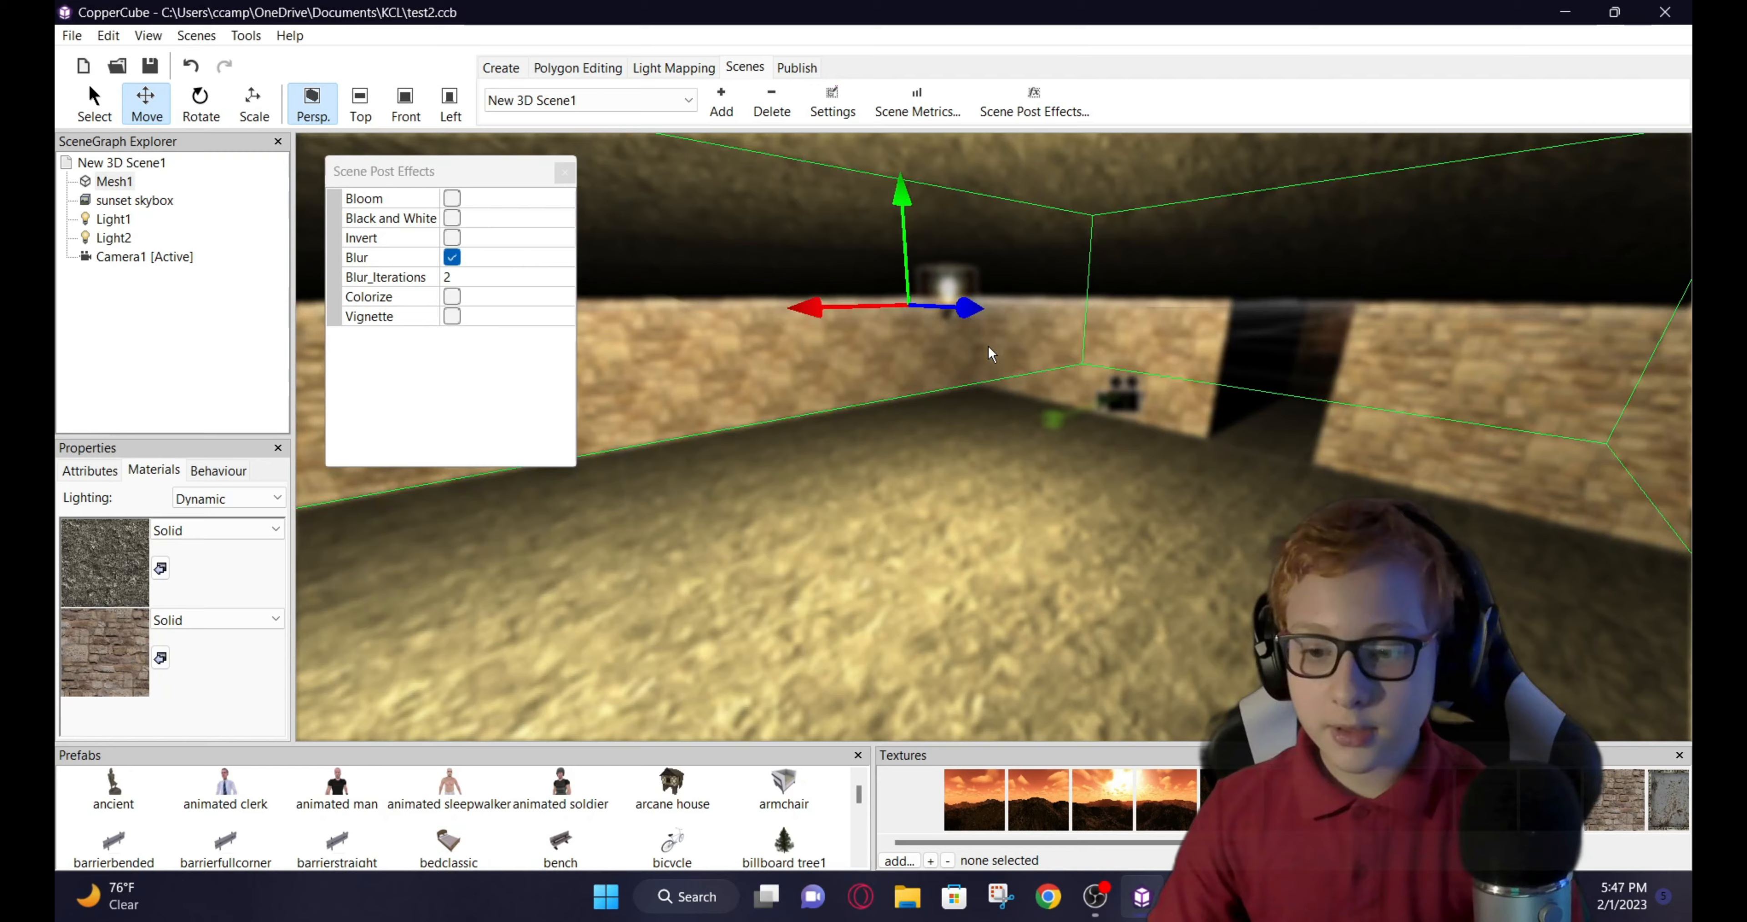
right_drag(988, 346, 971, 343)
click(499, 280)
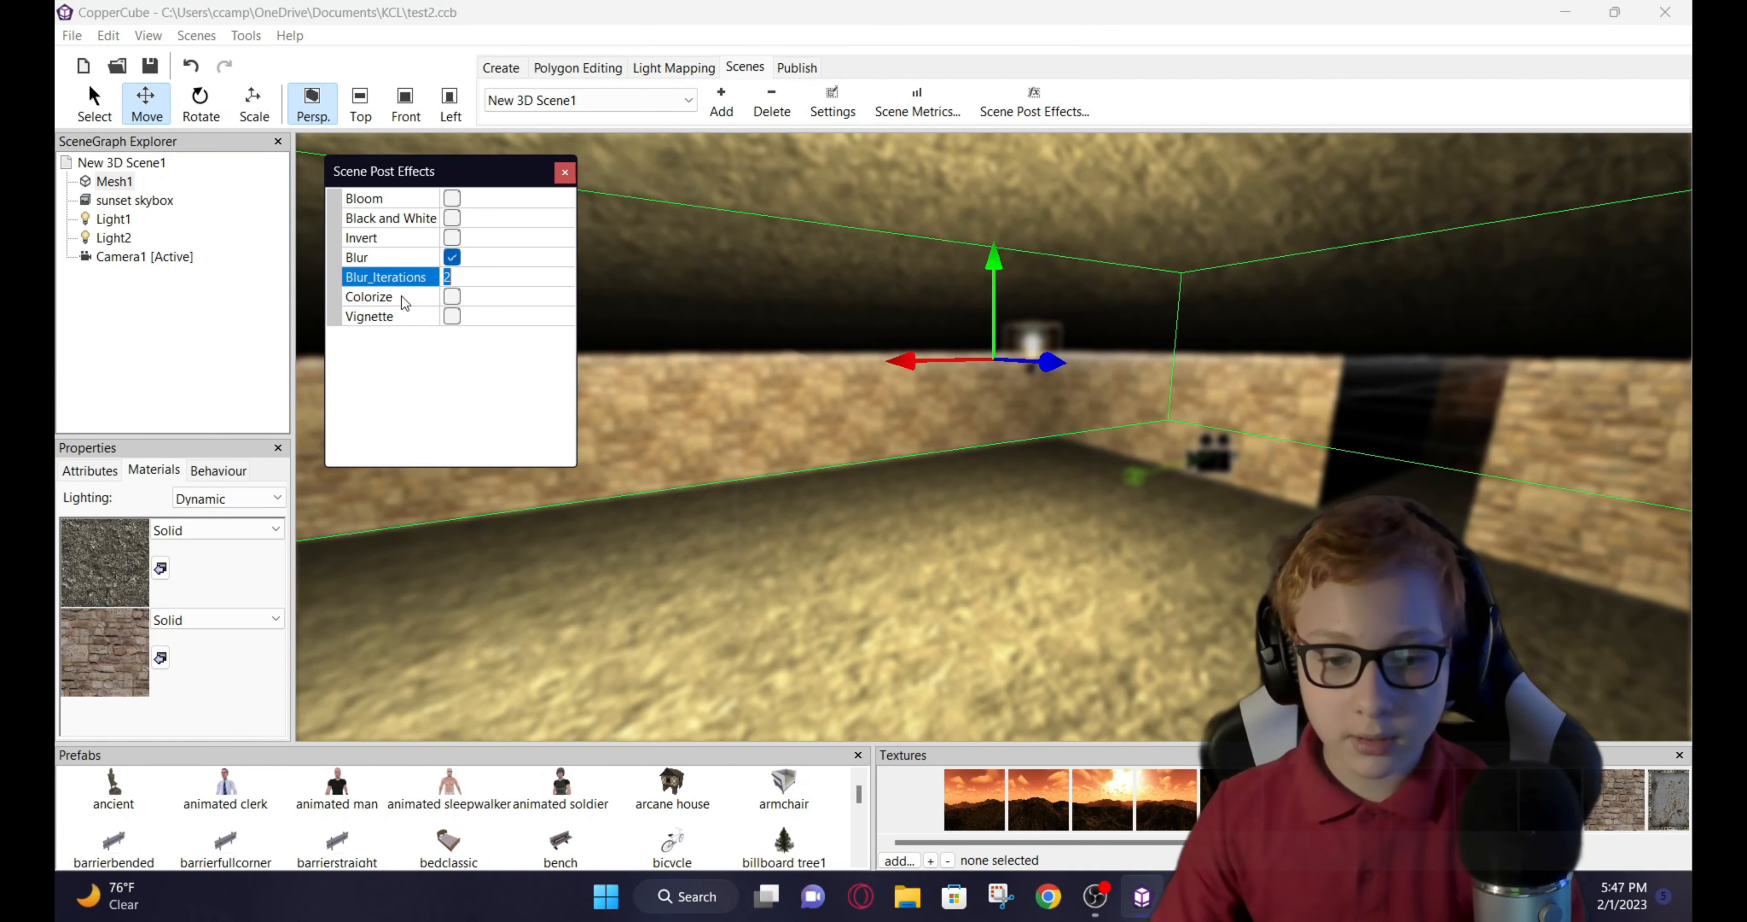
key(BackSpace)
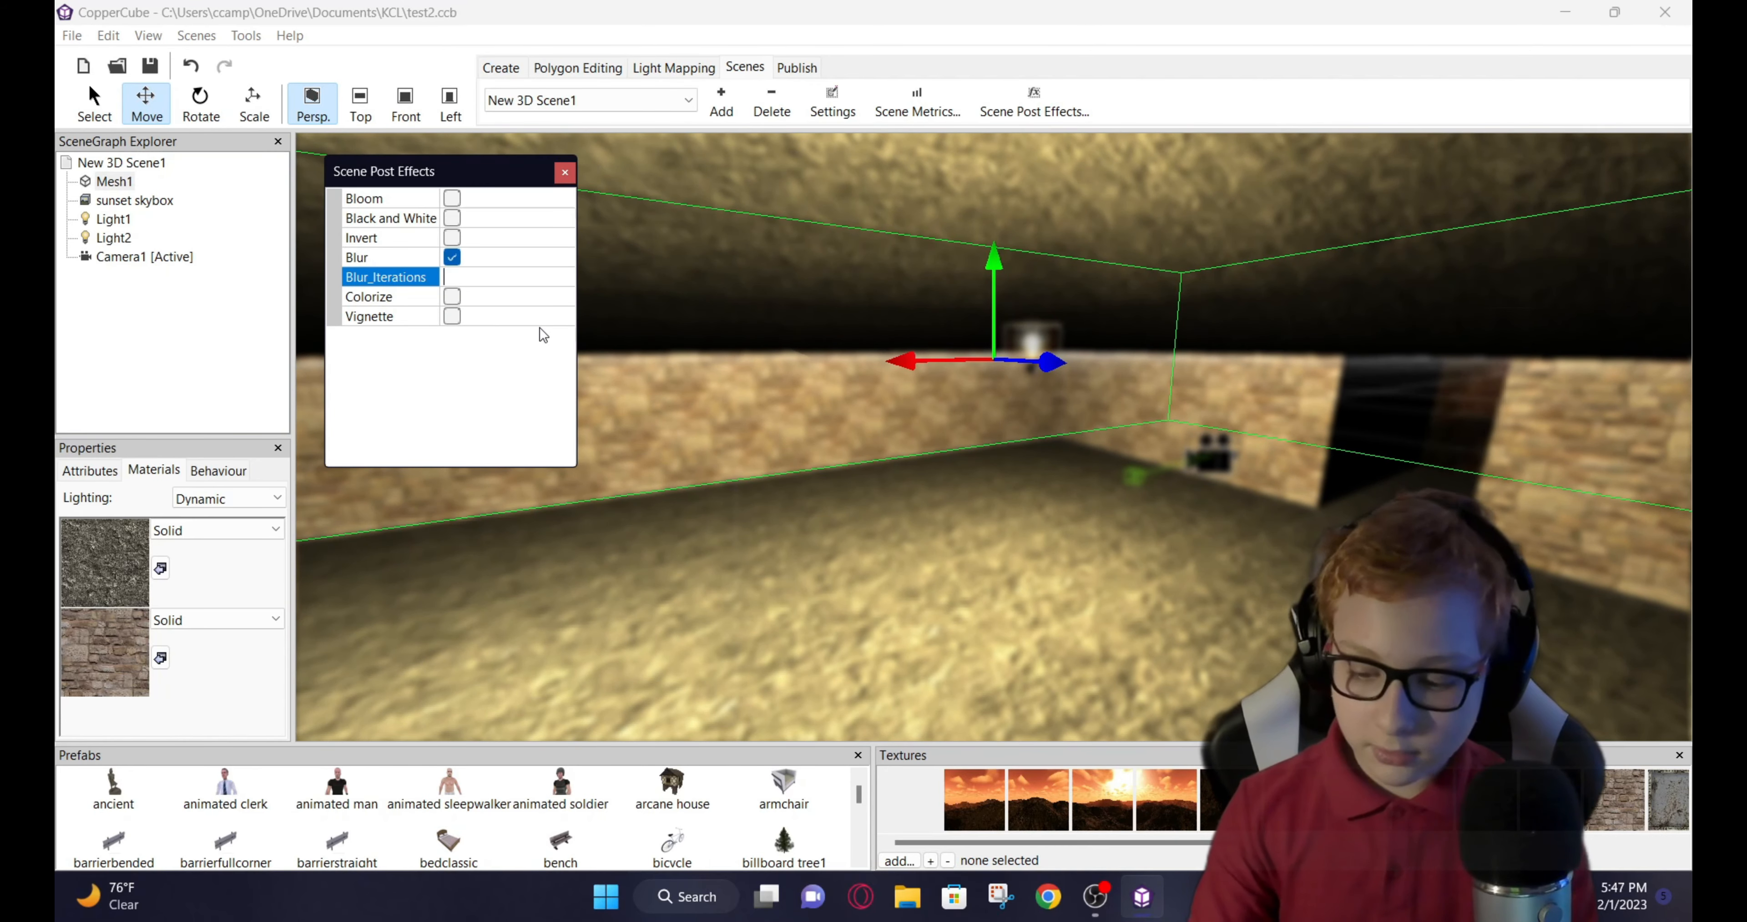
text(15)
key(Return)
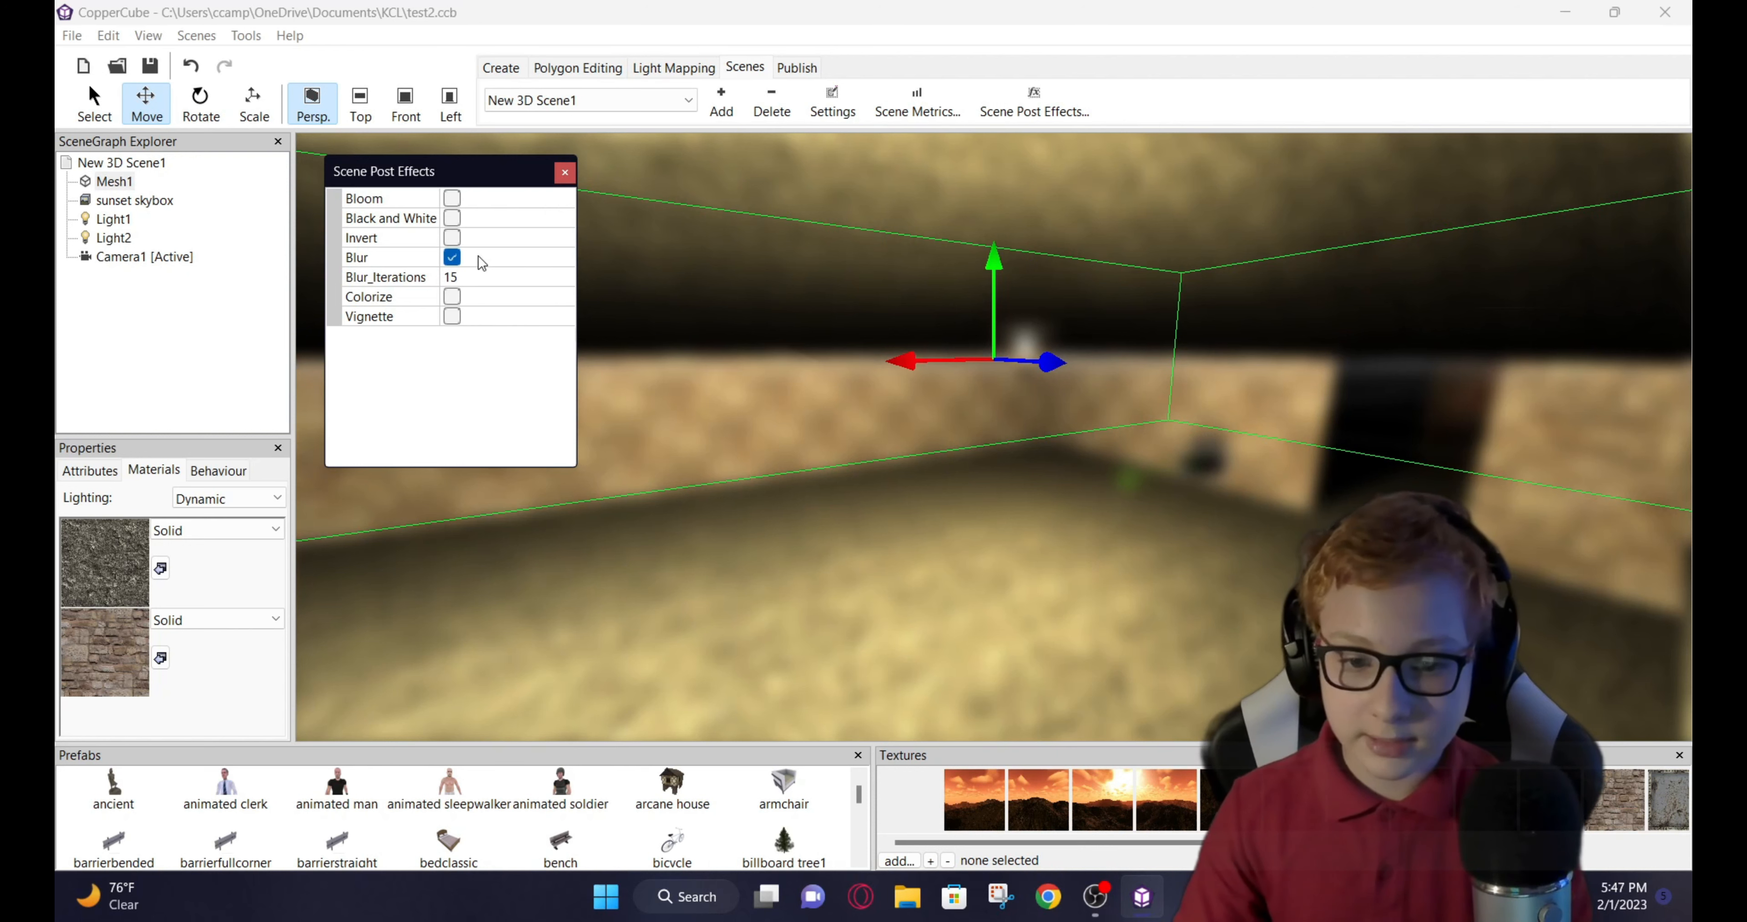
- Set the Blur iterations to 1, and switch the Blur effect off
click(478, 279)
key(BackSpace)
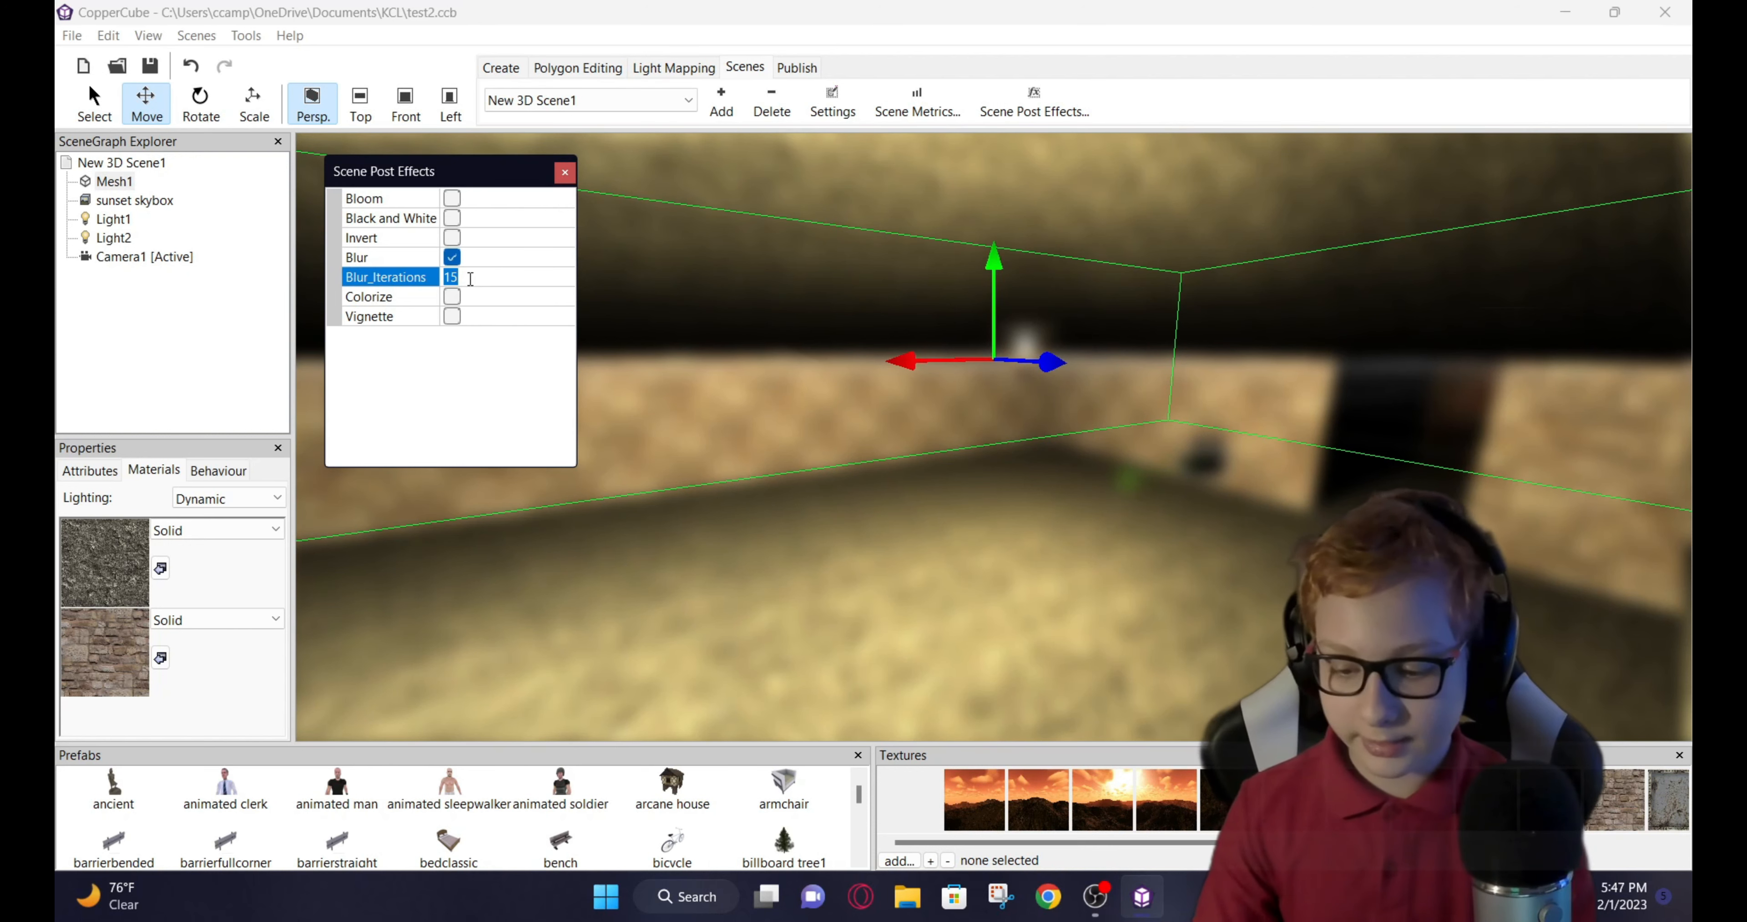
text(1)
key(Return)
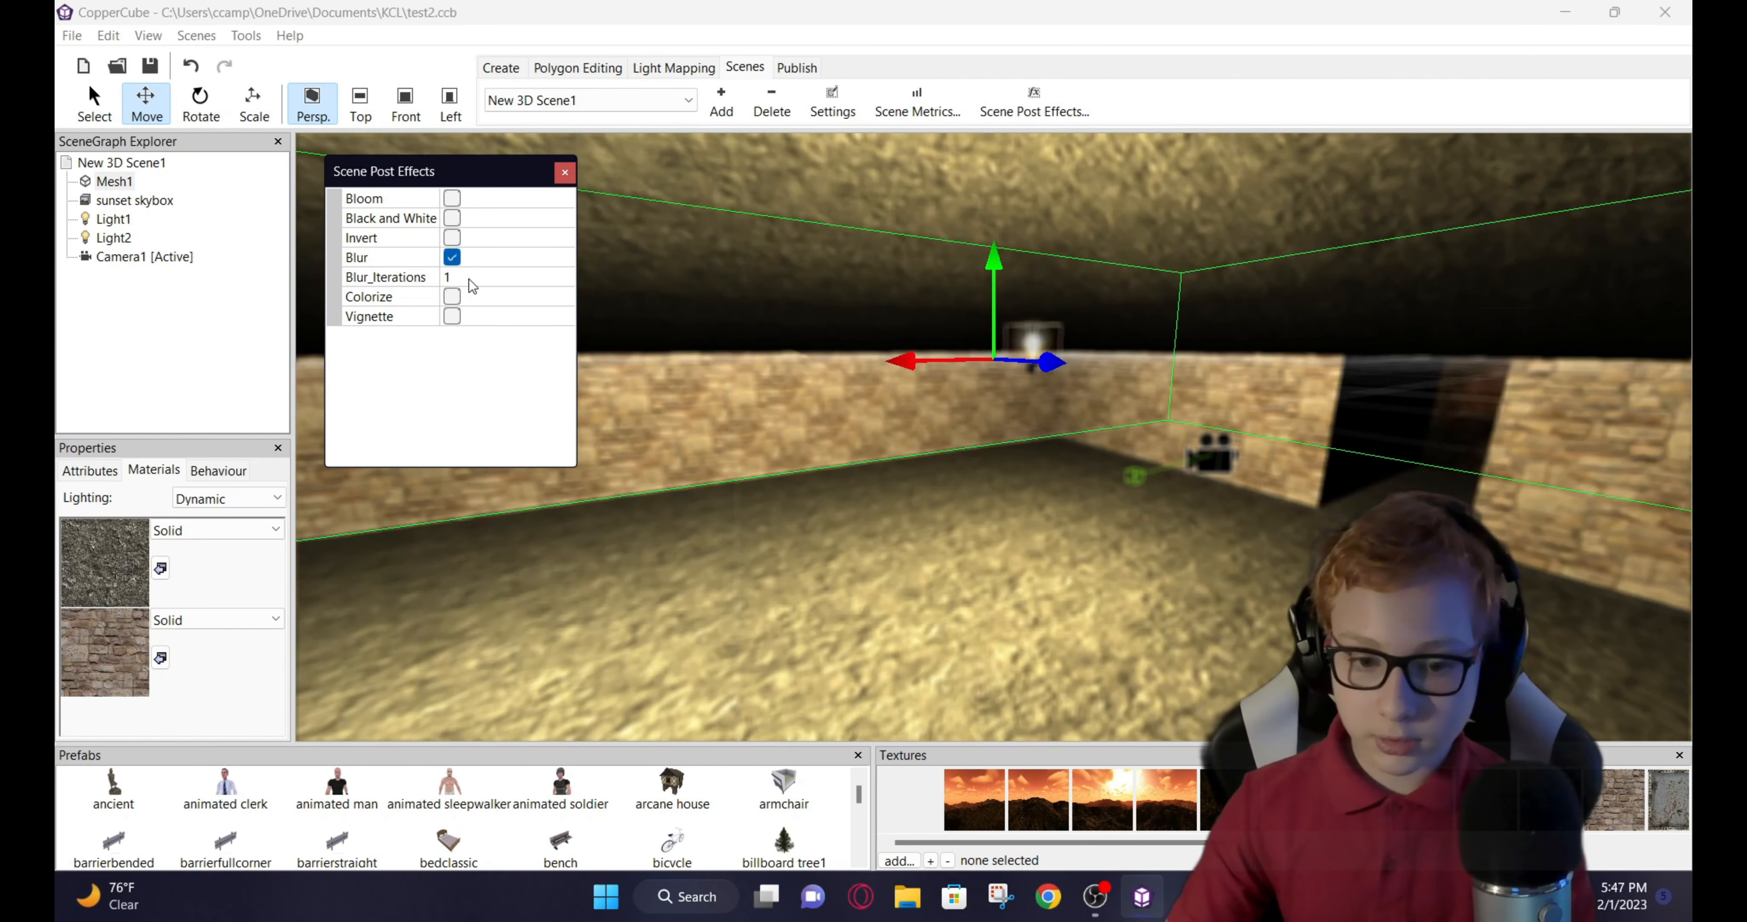
click(452, 257)
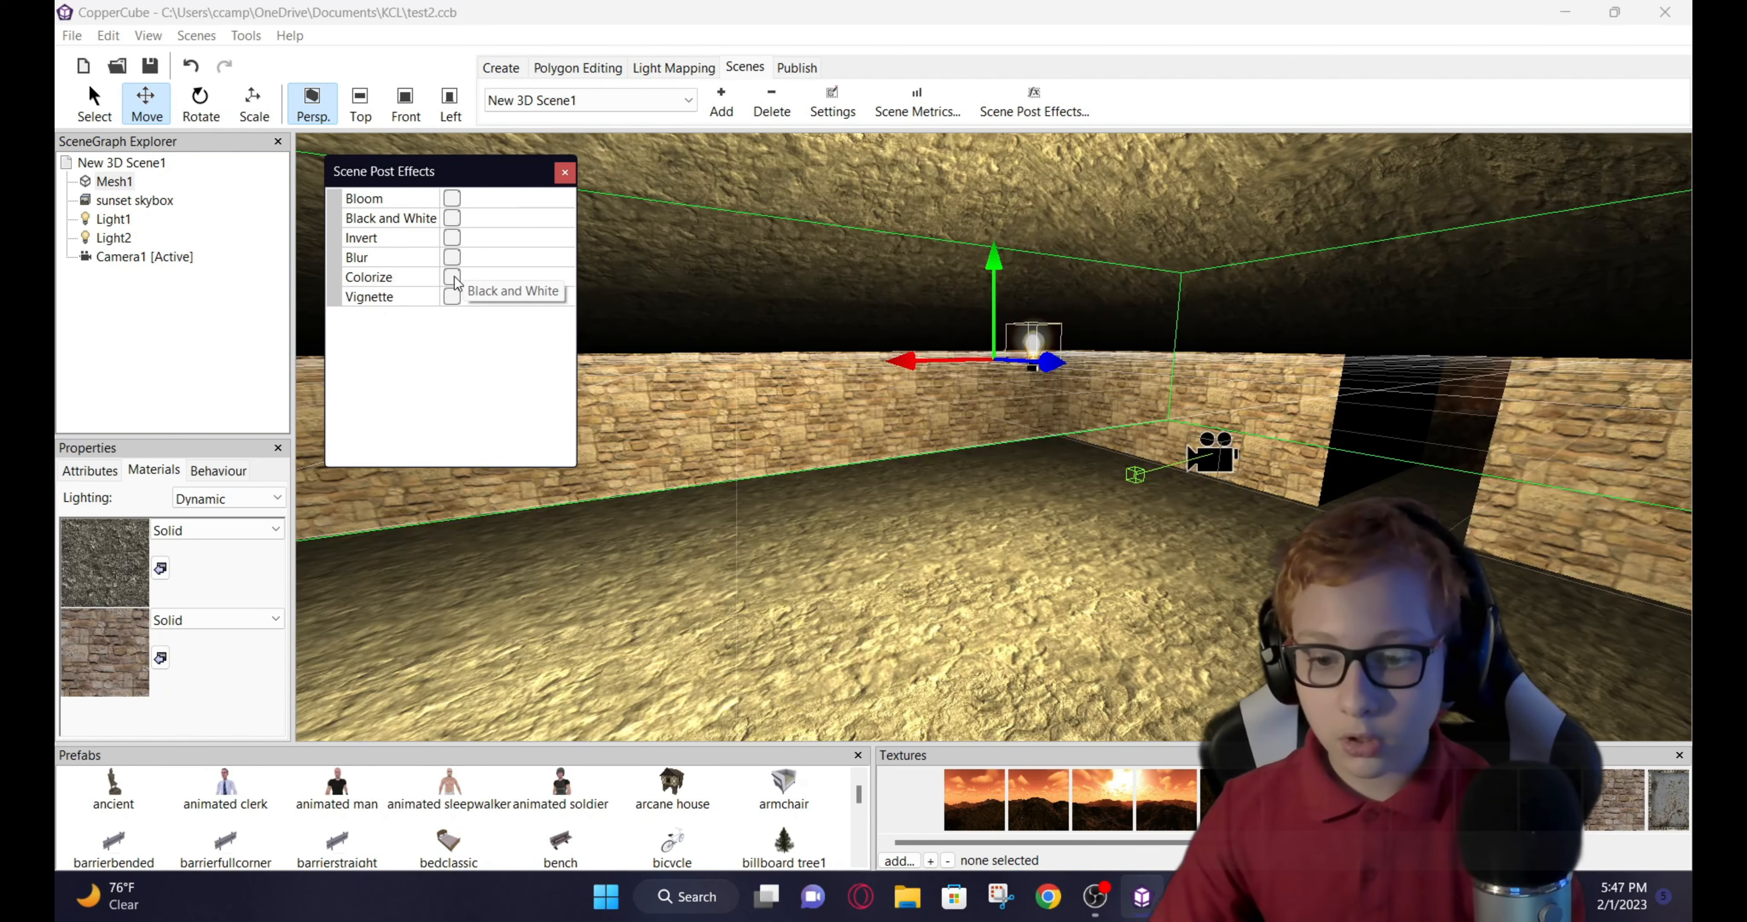
- Enable the Colorize post effect and set its color to bright green (26,255,0)
click(453, 277)
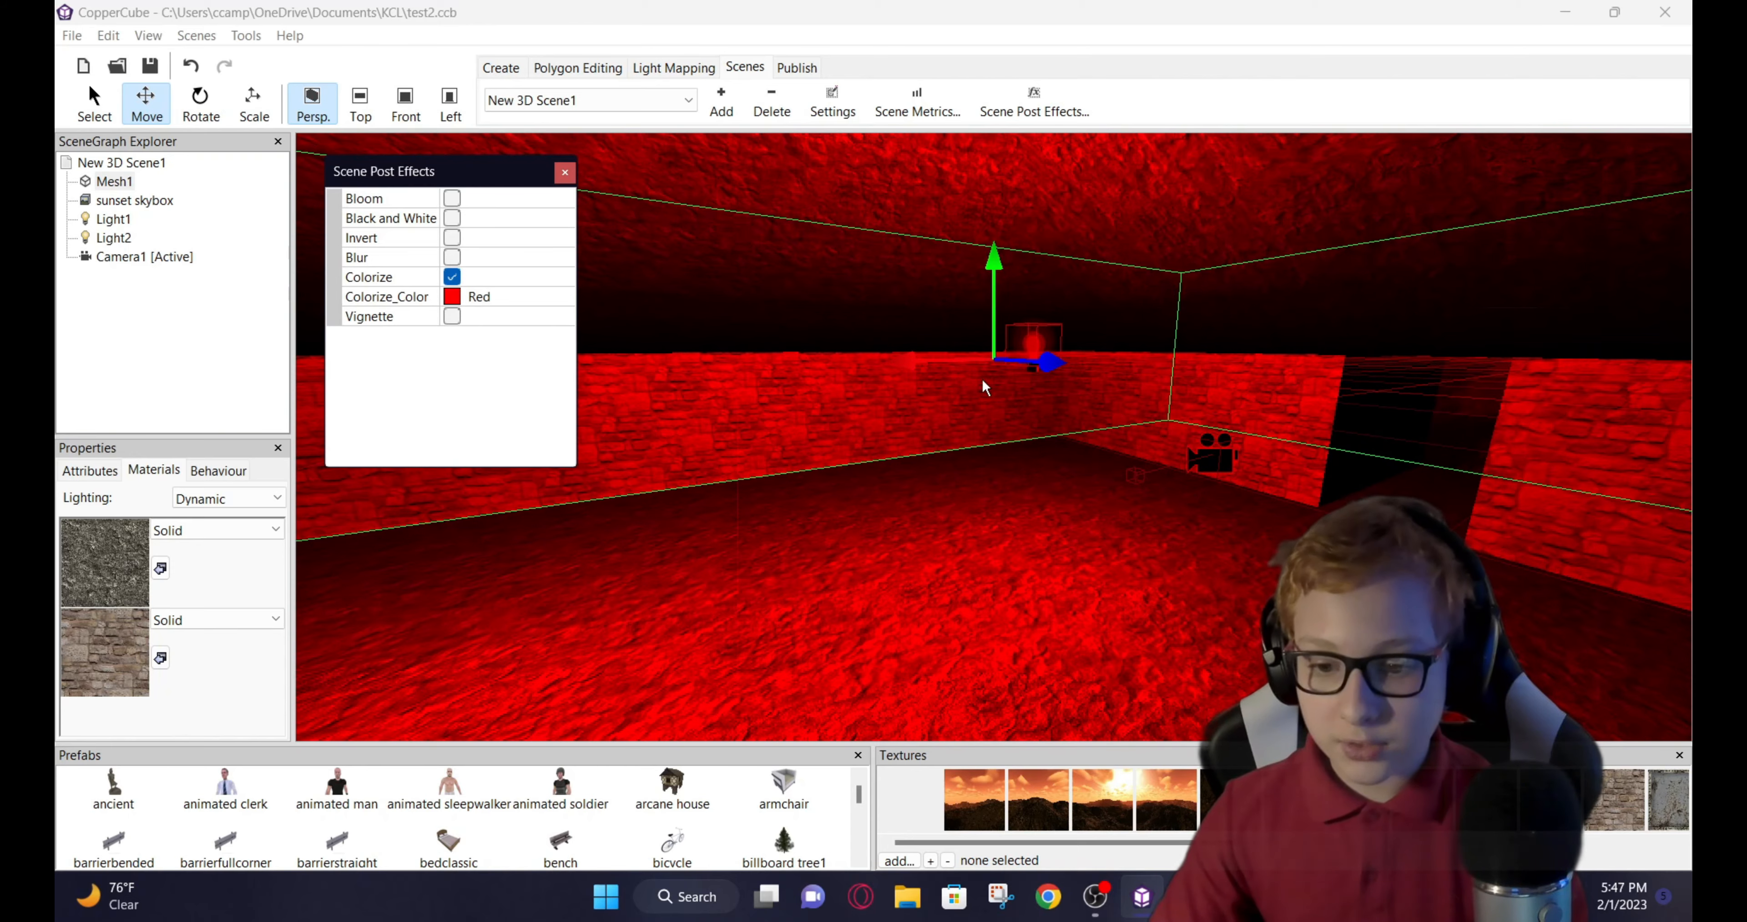
drag(983, 380, 936, 396)
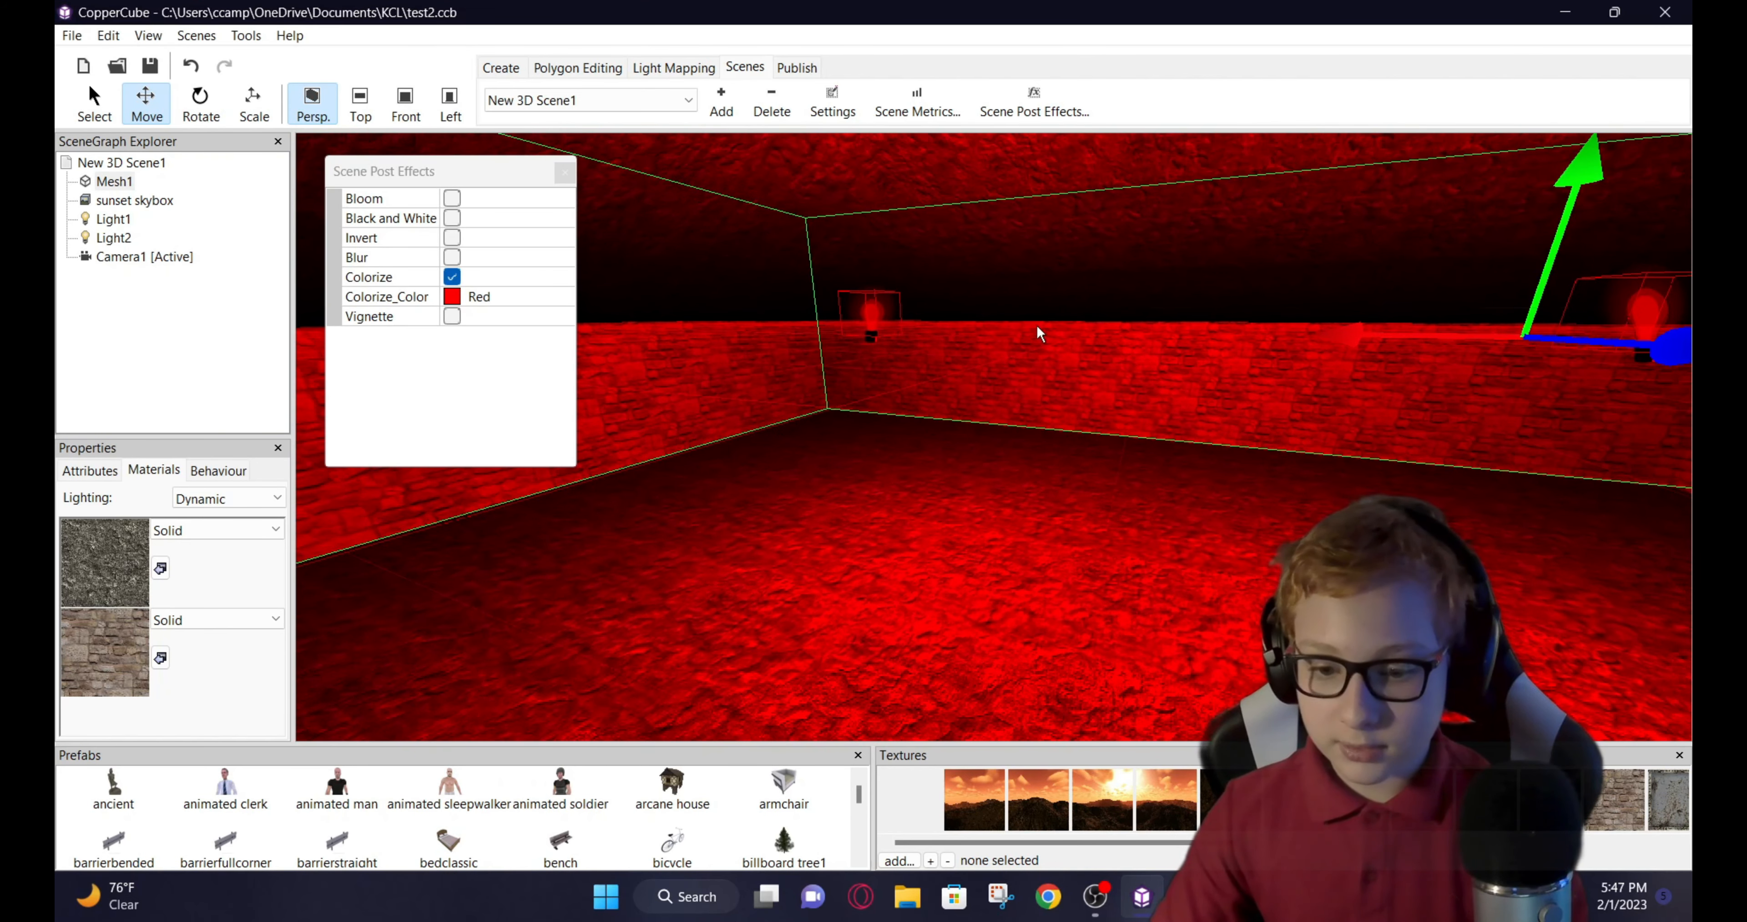
click(536, 297)
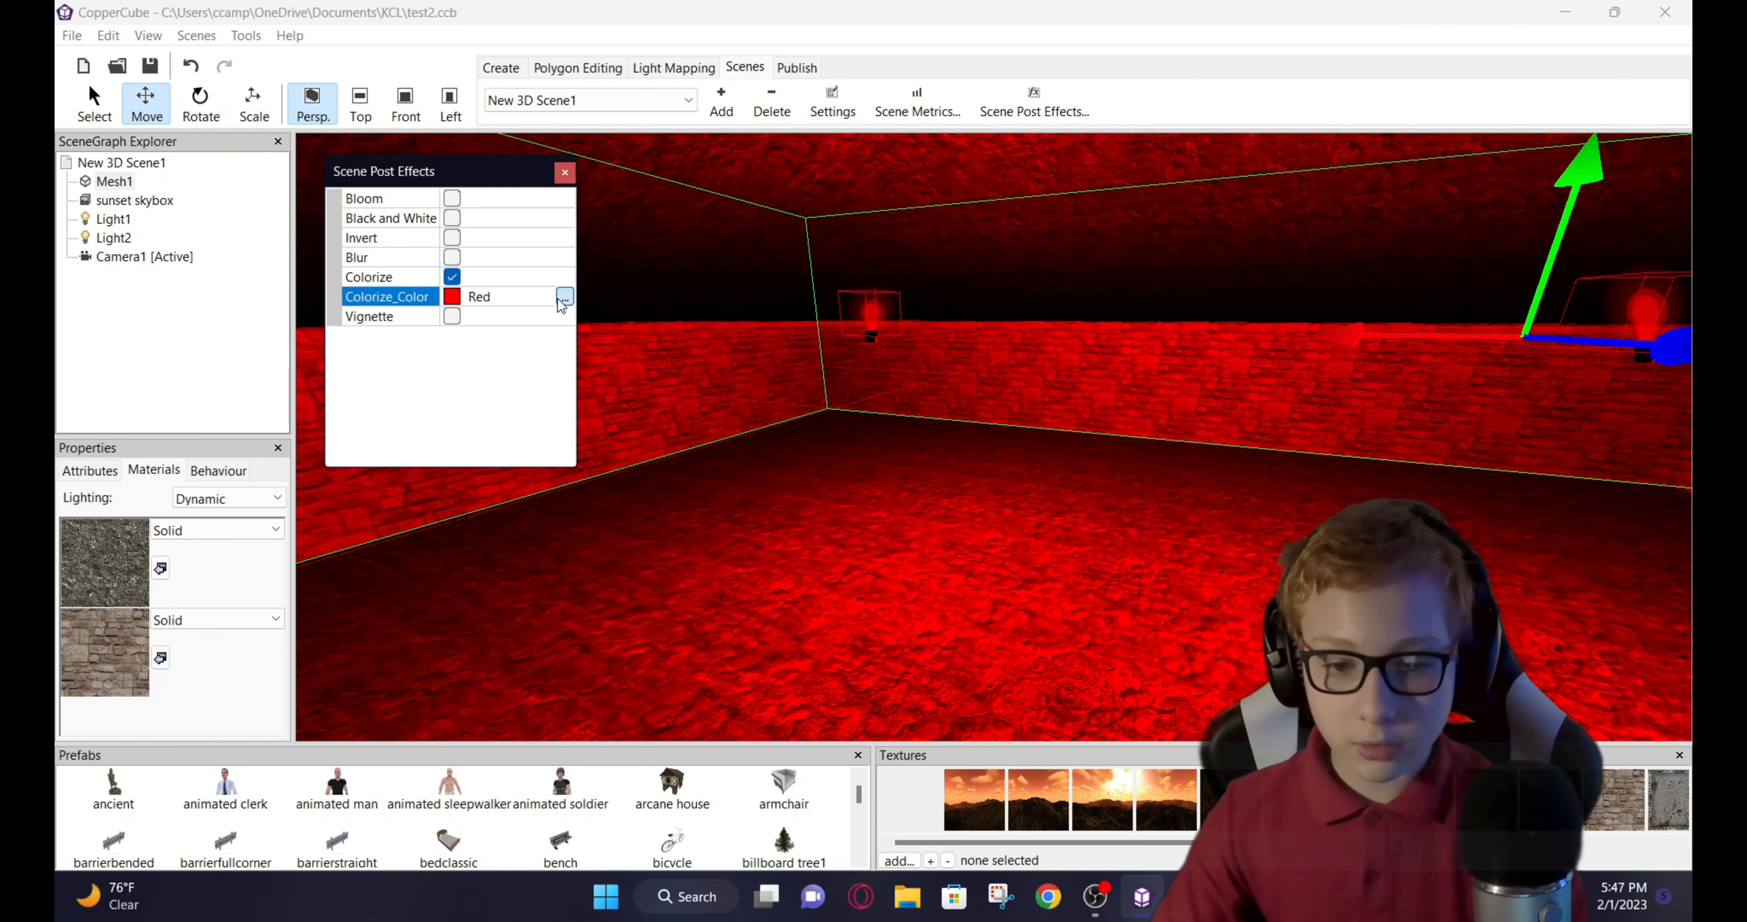
click(568, 297)
click(659, 230)
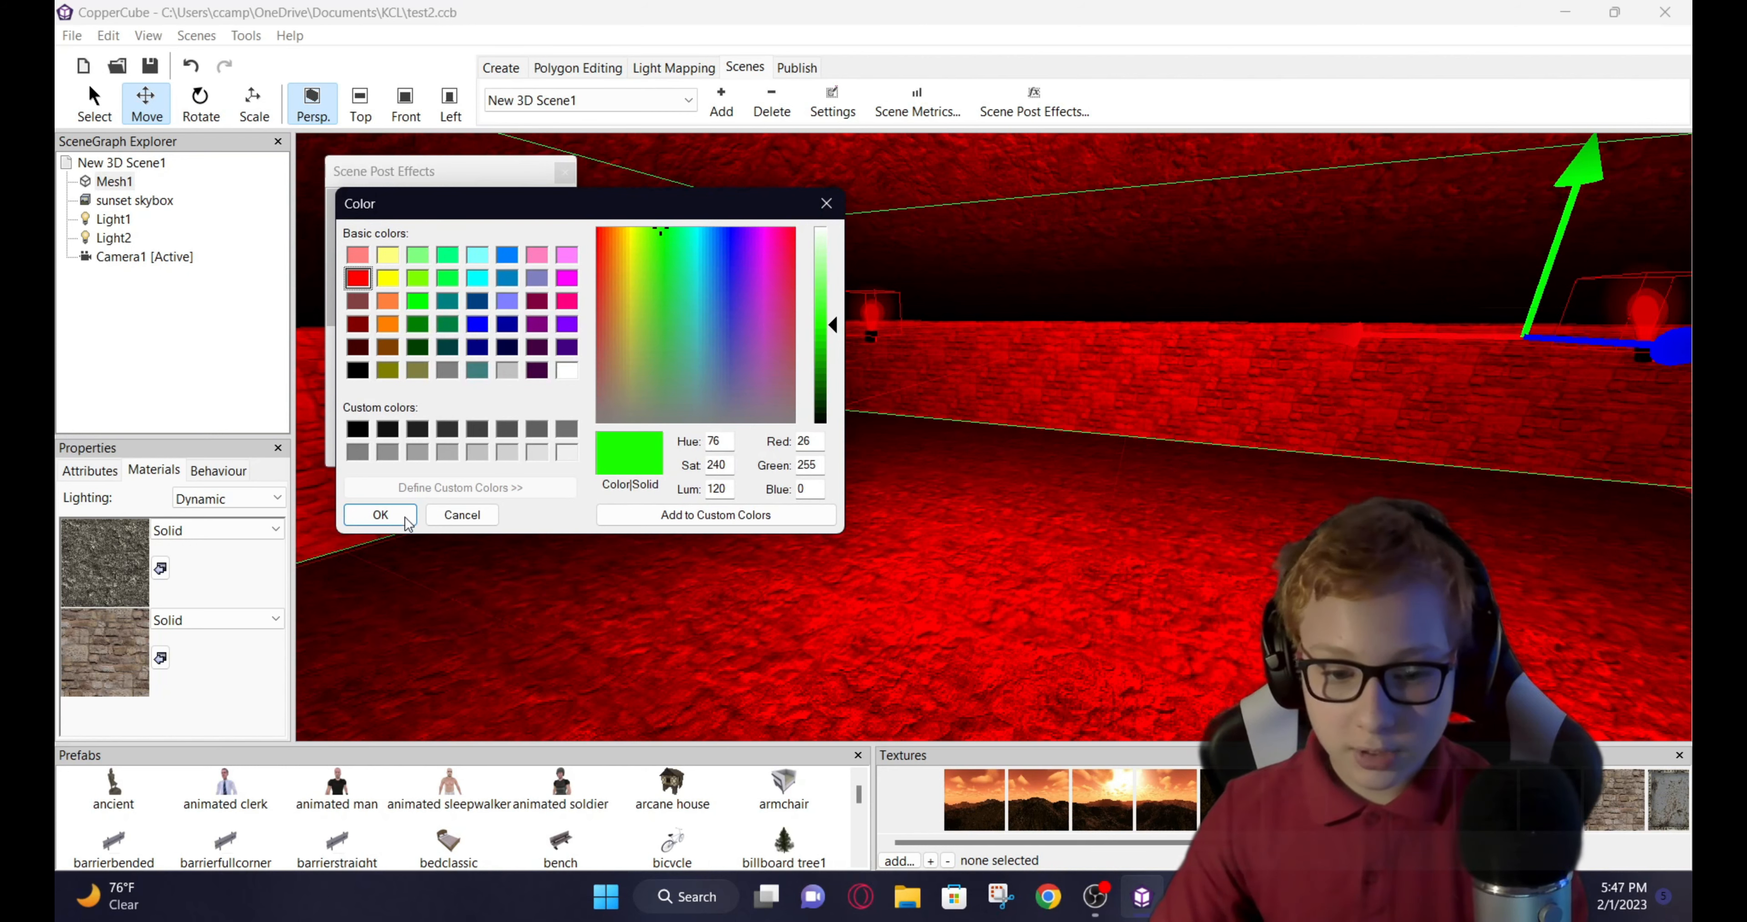
click(381, 515)
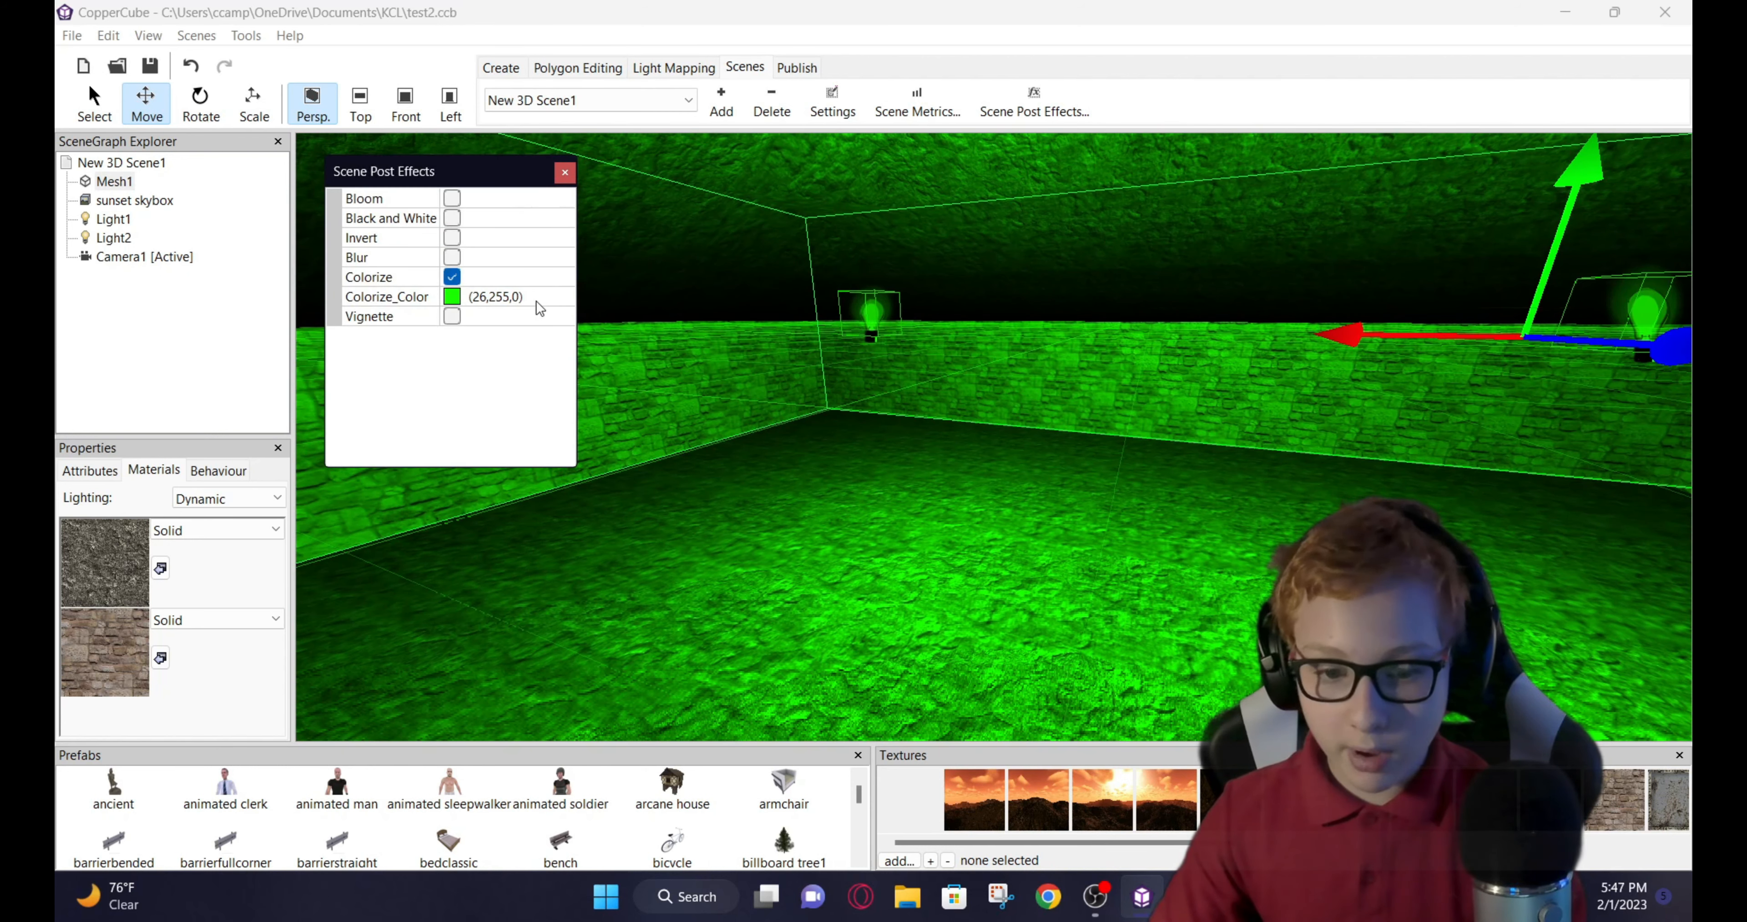
- Change the Colorize color to a pale cyan (206,250,255) and view the room with it
click(564, 297)
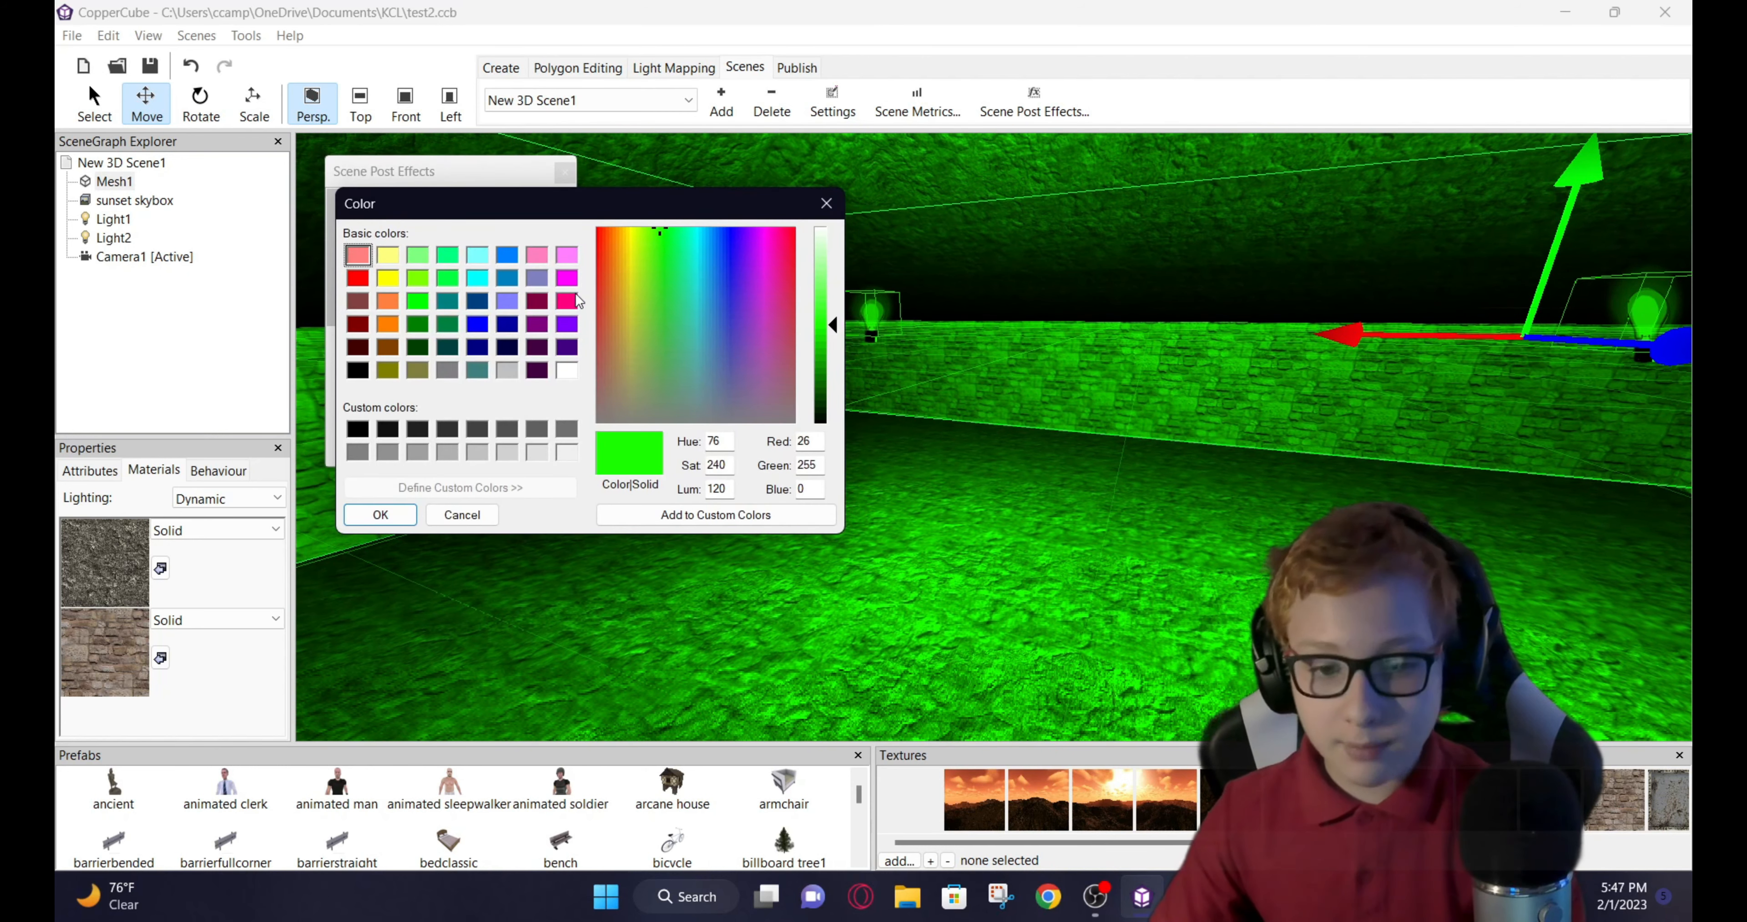
drag(680, 228, 700, 227)
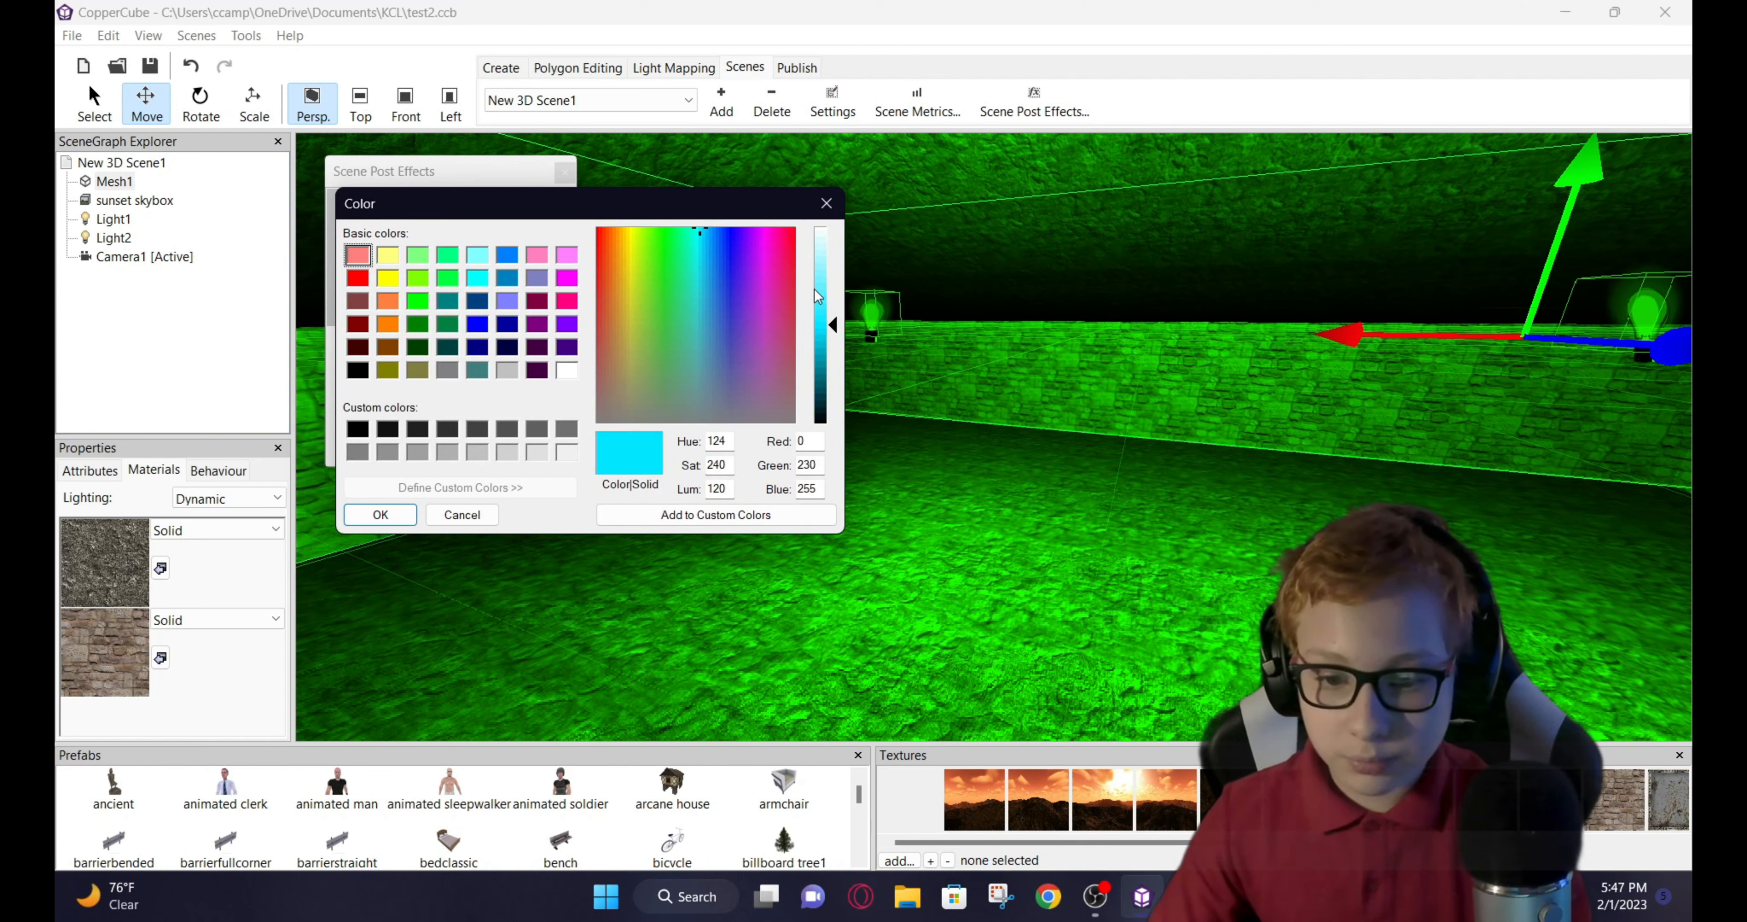
click(833, 270)
drag(834, 247, 836, 245)
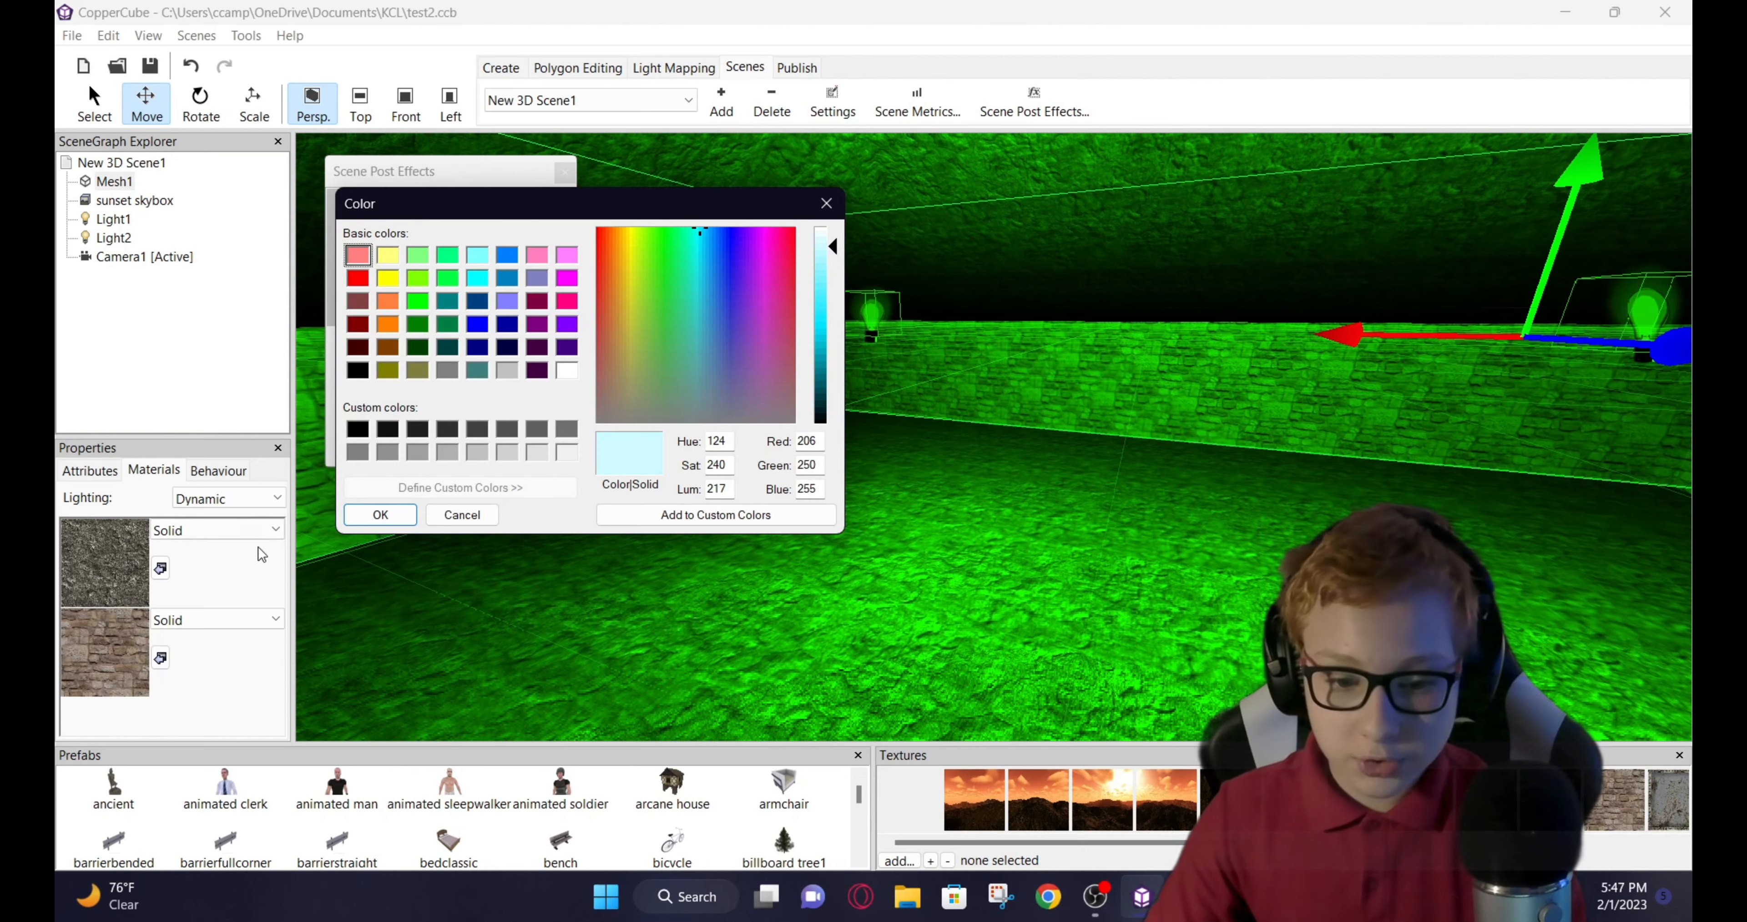
click(370, 514)
drag(821, 486, 1027, 487)
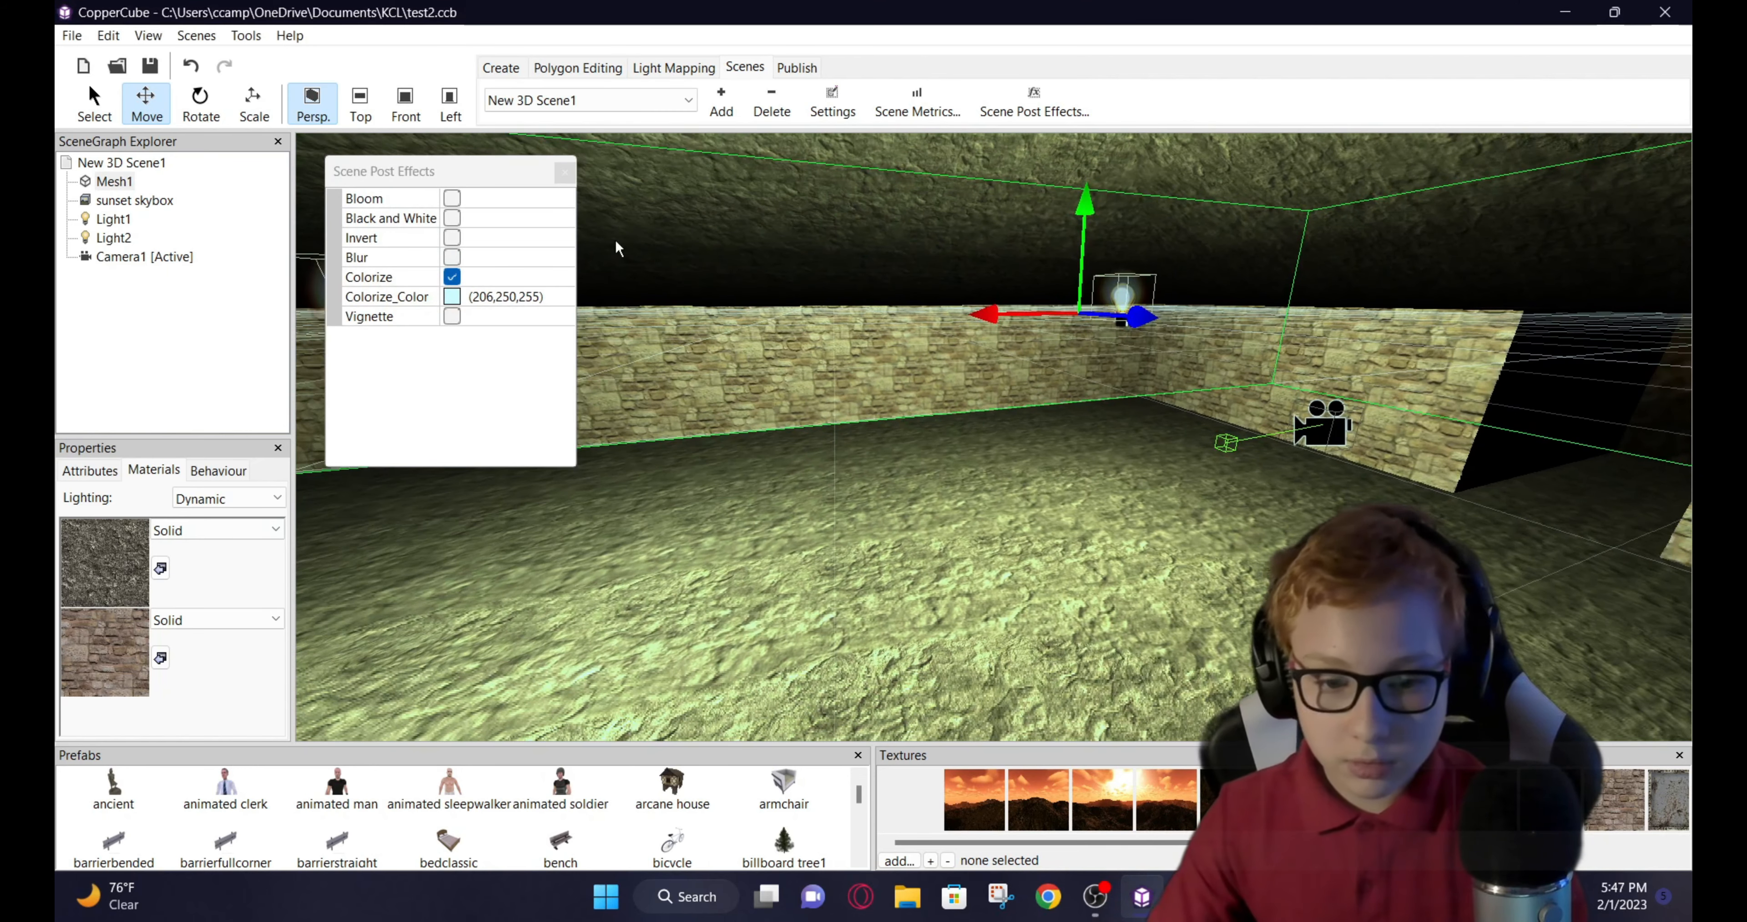
- Disable Colorize, and preview the Vignette effect on the scene before switching it off
click(451, 277)
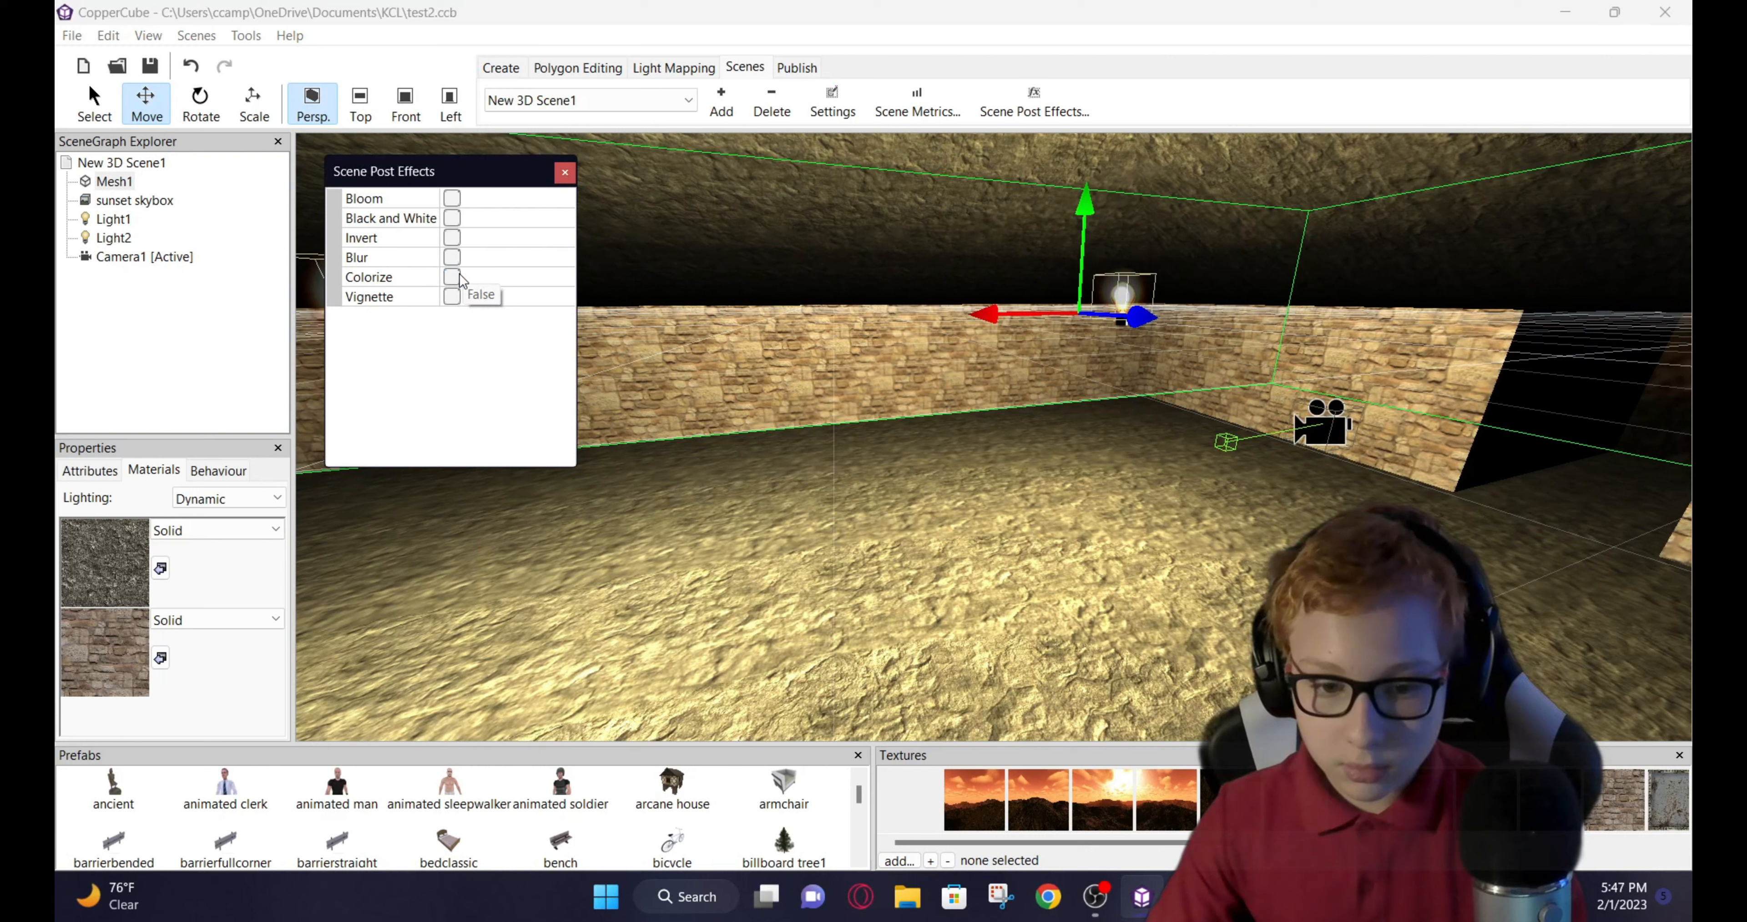
click(452, 296)
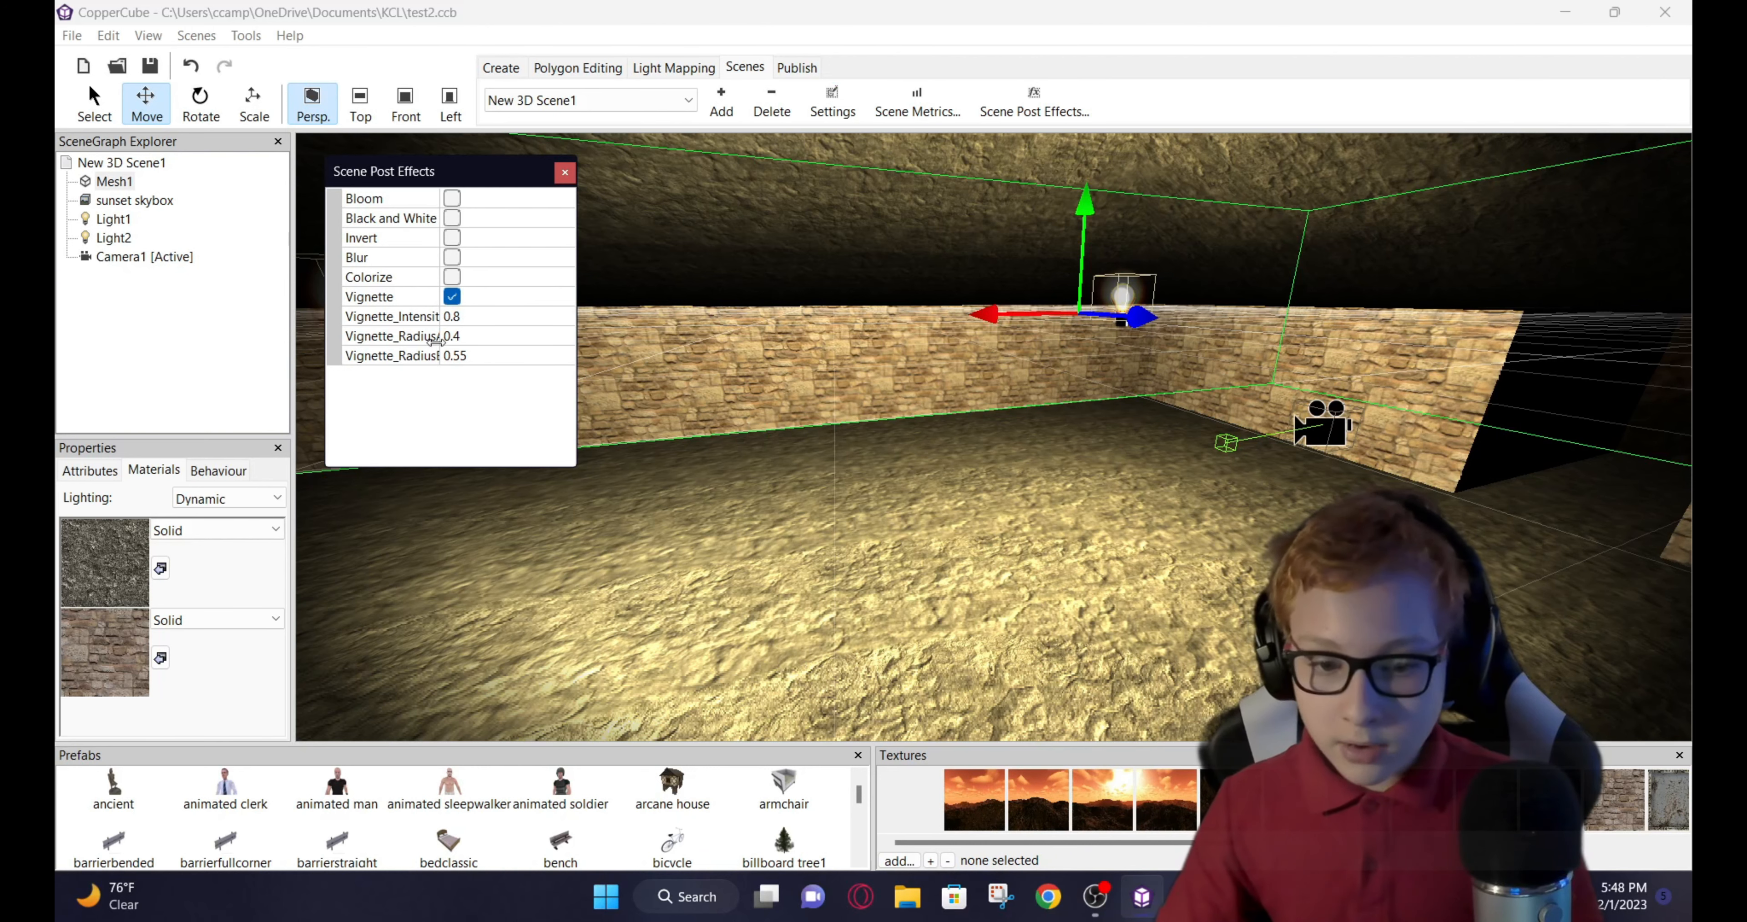
click(458, 299)
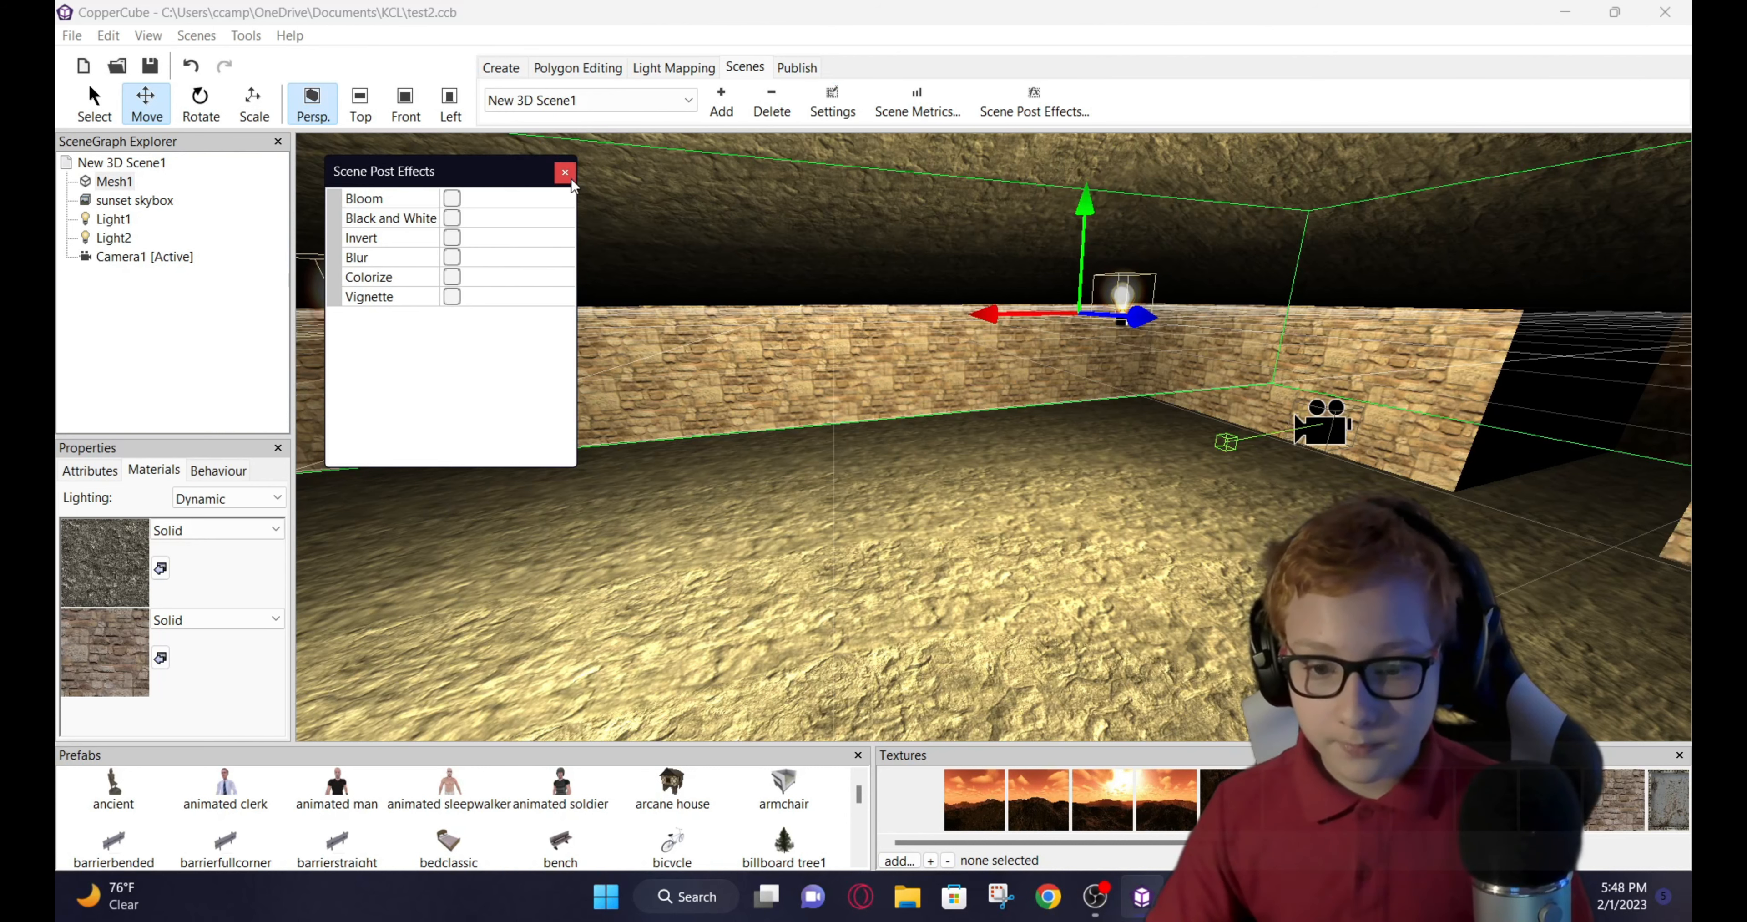
- Enable Bloom, Black and White, Invert, Blur, Colorize and Vignette together, and close the post effects settings
click(451, 198)
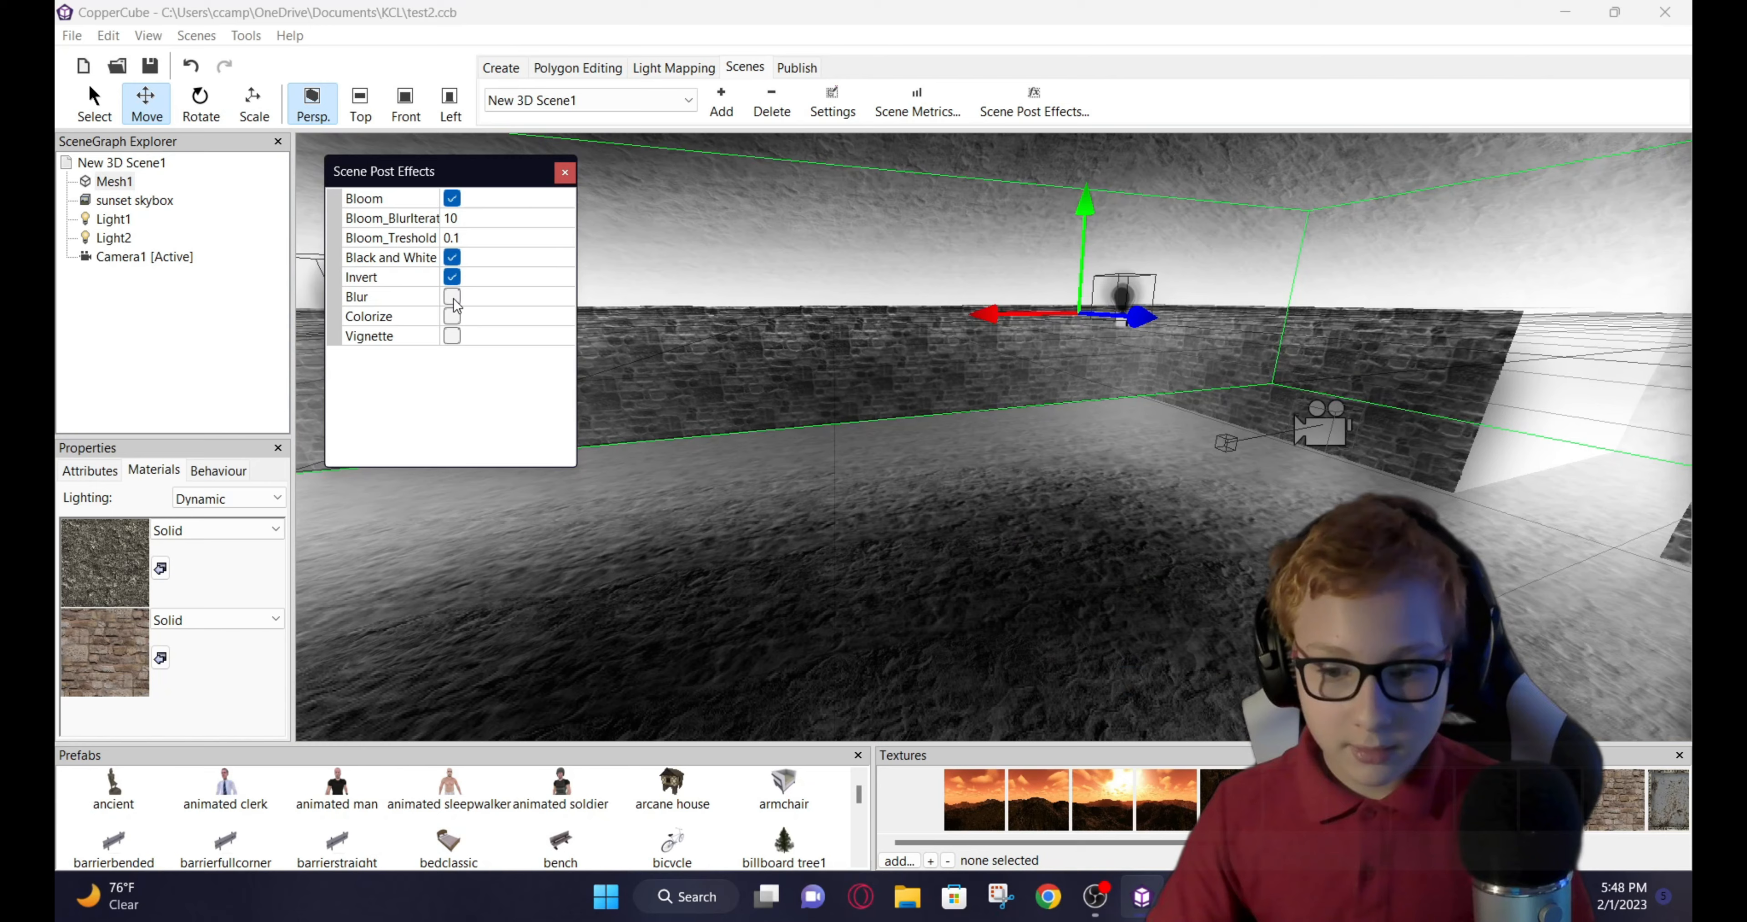
click(452, 296)
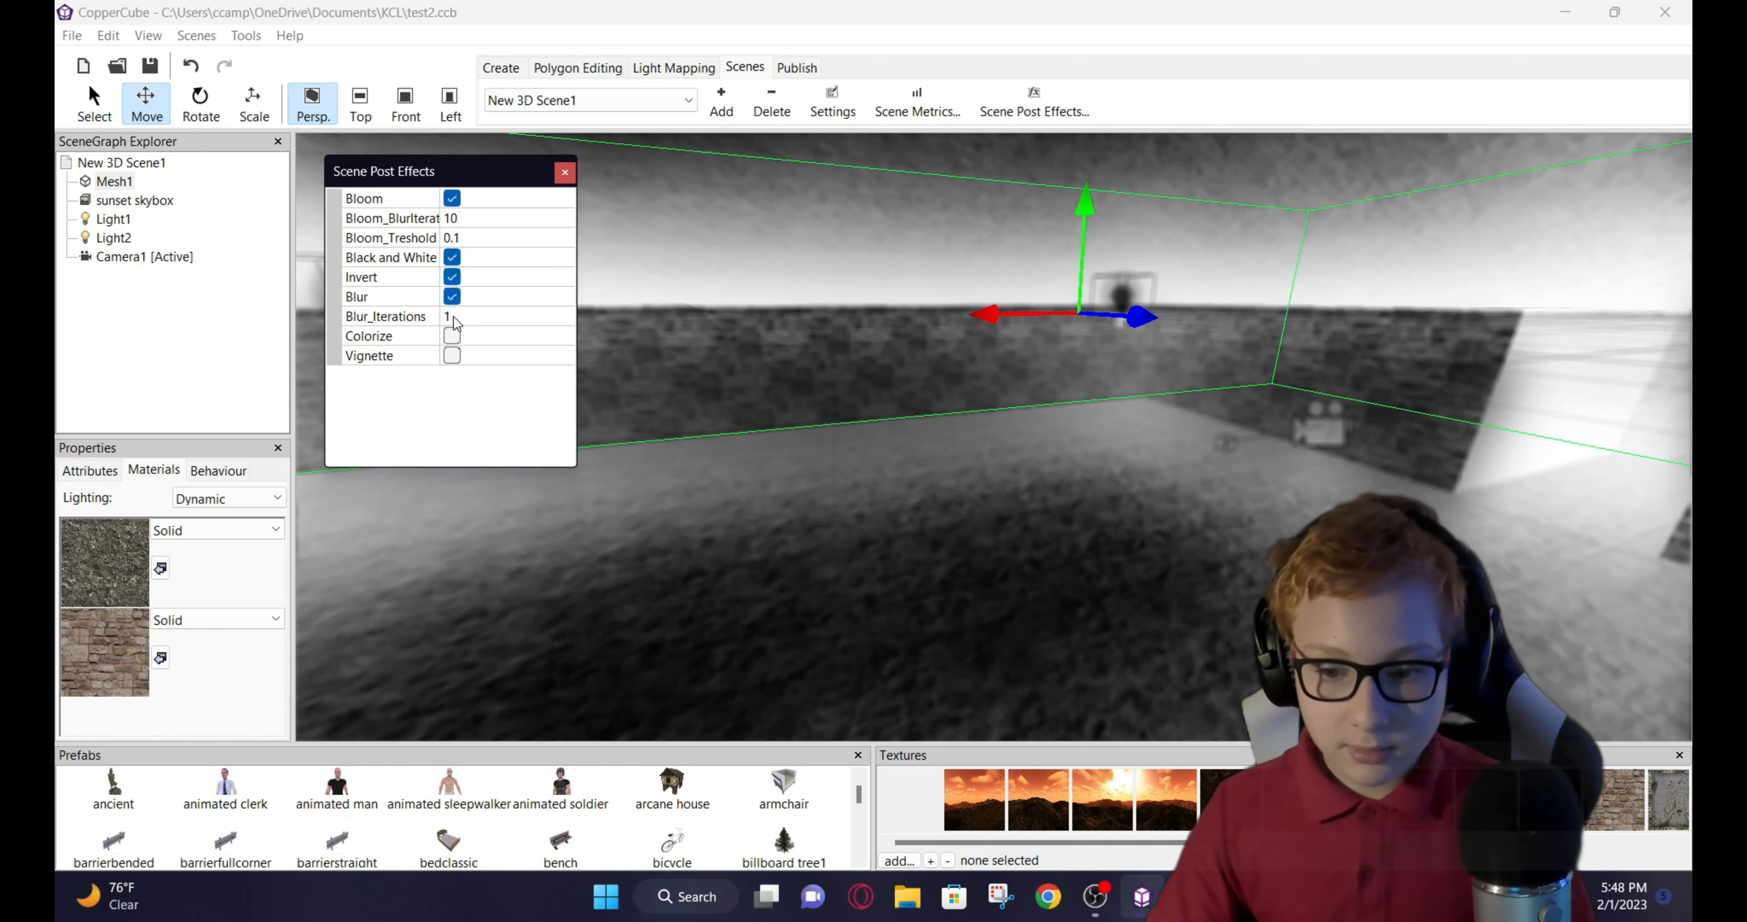
click(452, 335)
click(452, 375)
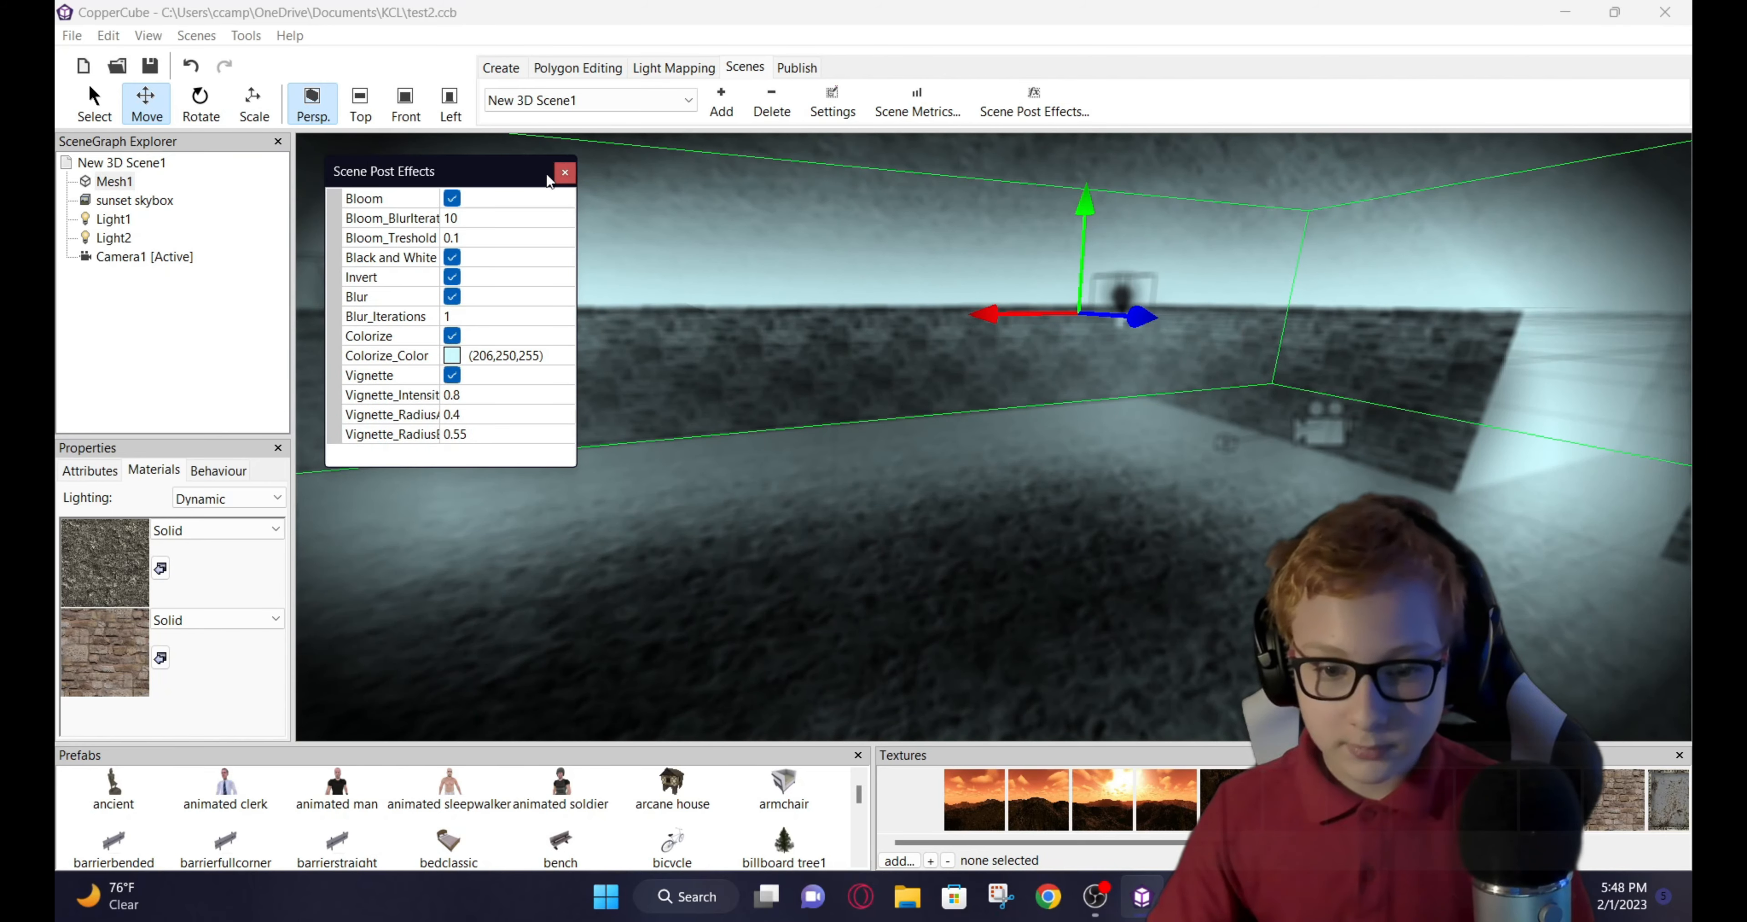
click(563, 173)
- Test the scene as a Windows (.exe) application, walk around the room to check the combined effects, and close the test
scroll(1017, 332, down, 2)
scroll(1017, 332, up, 3)
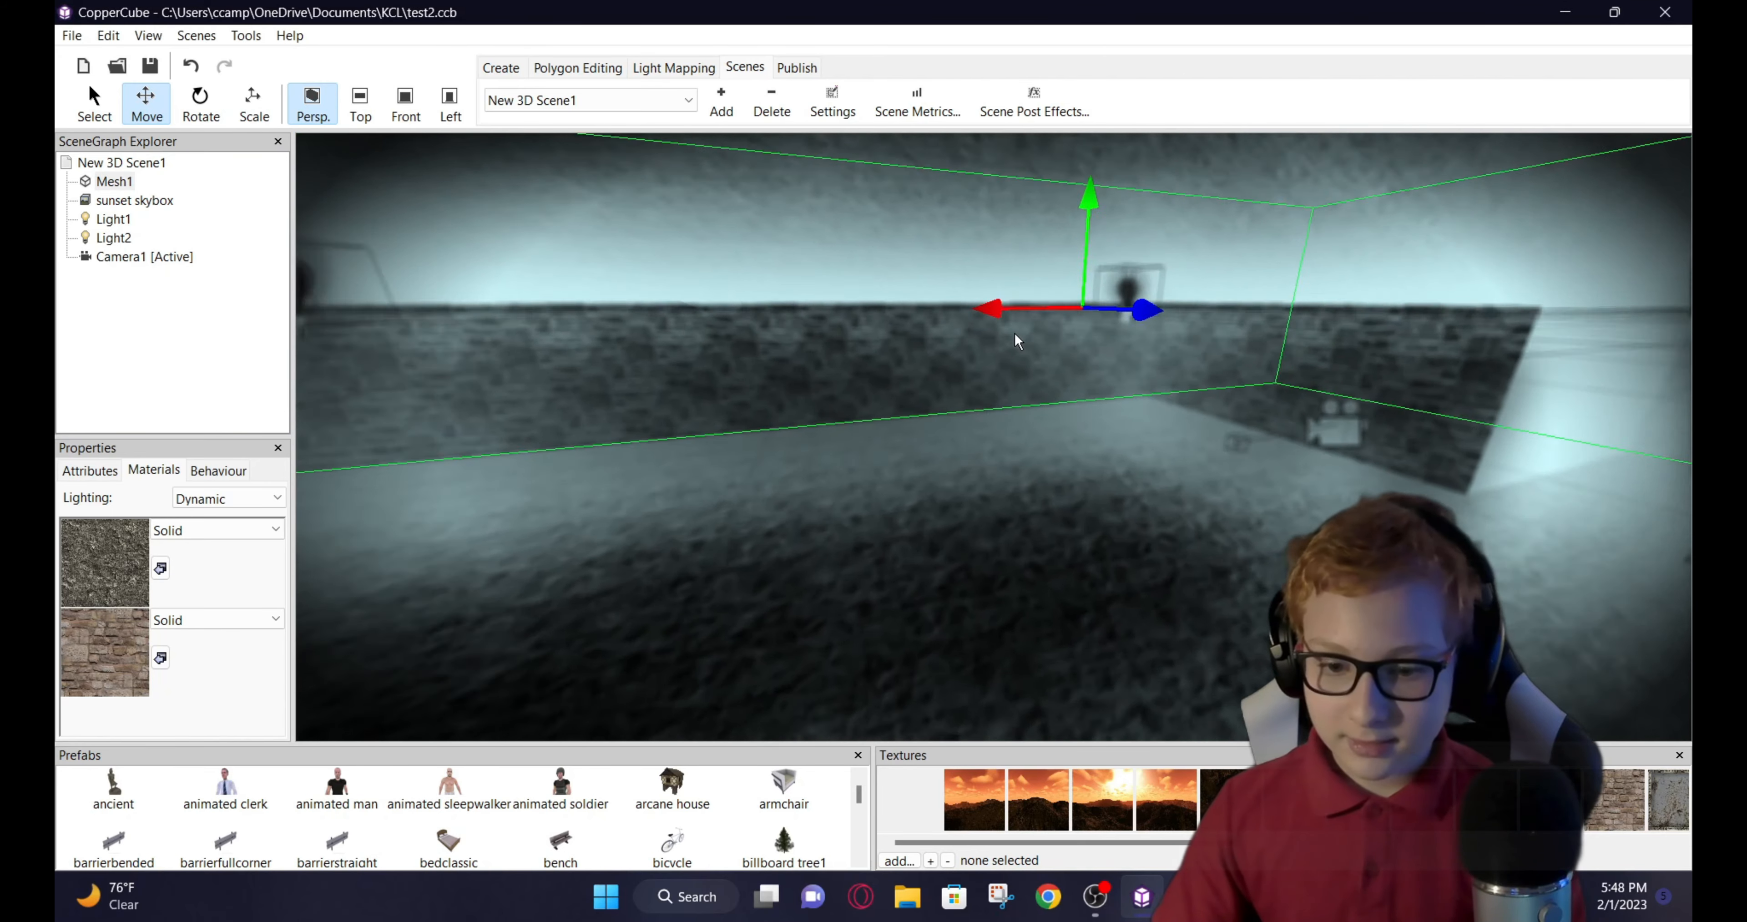
middle_drag(1014, 332, 1024, 249)
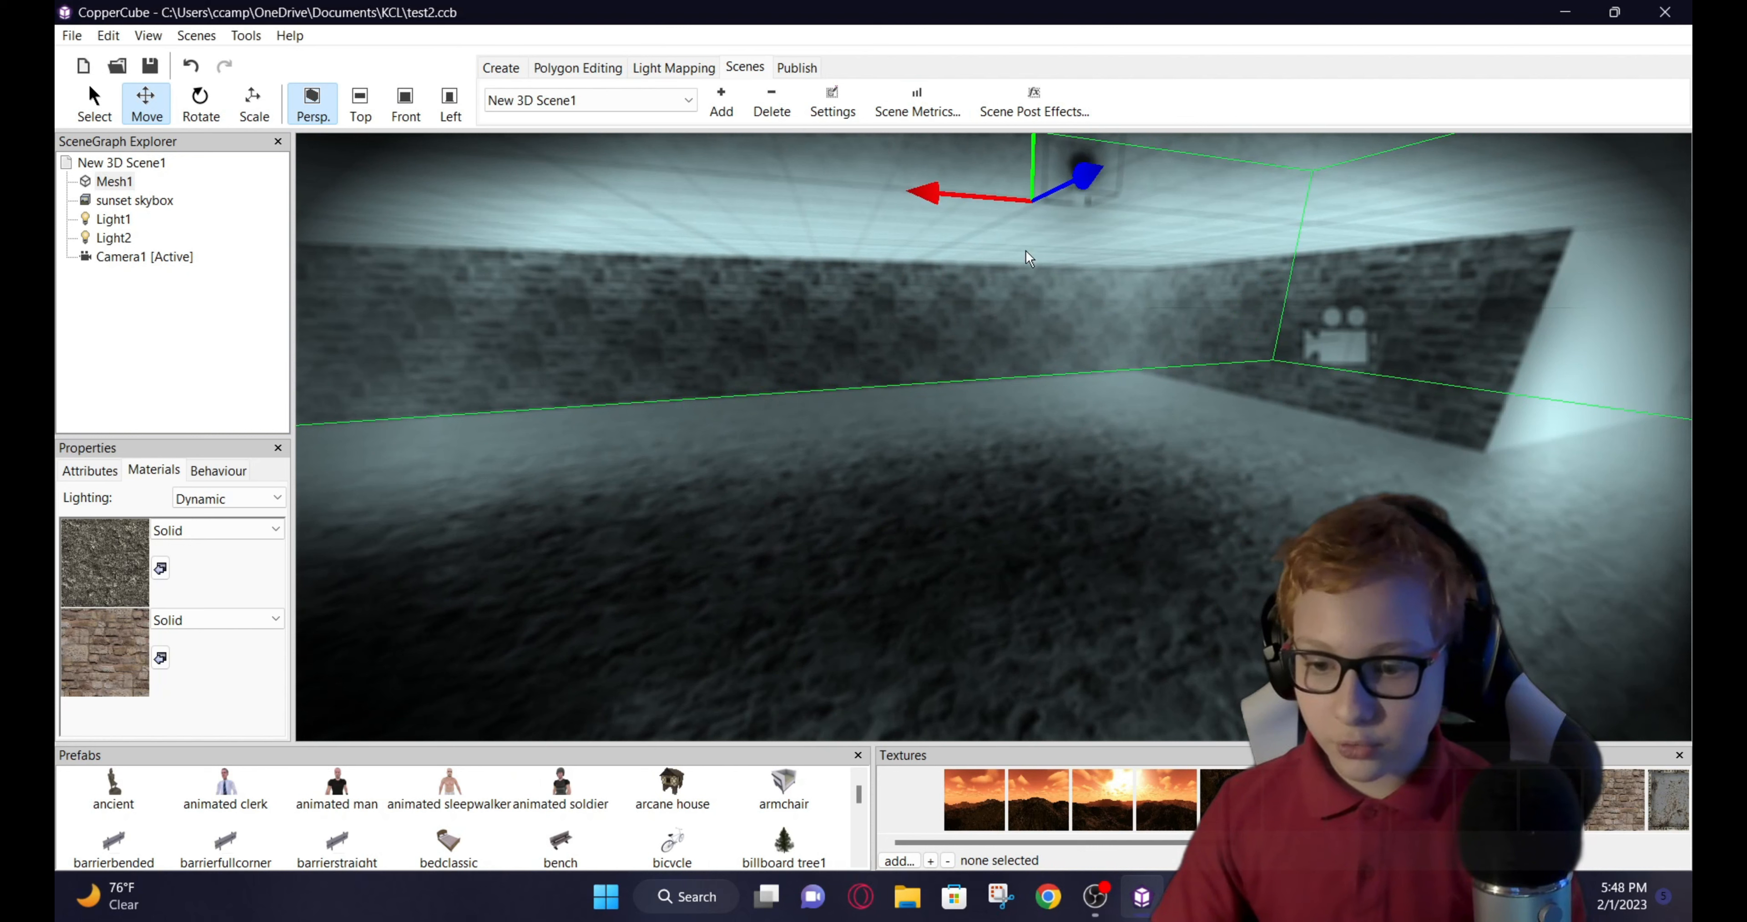
click(800, 68)
click(714, 100)
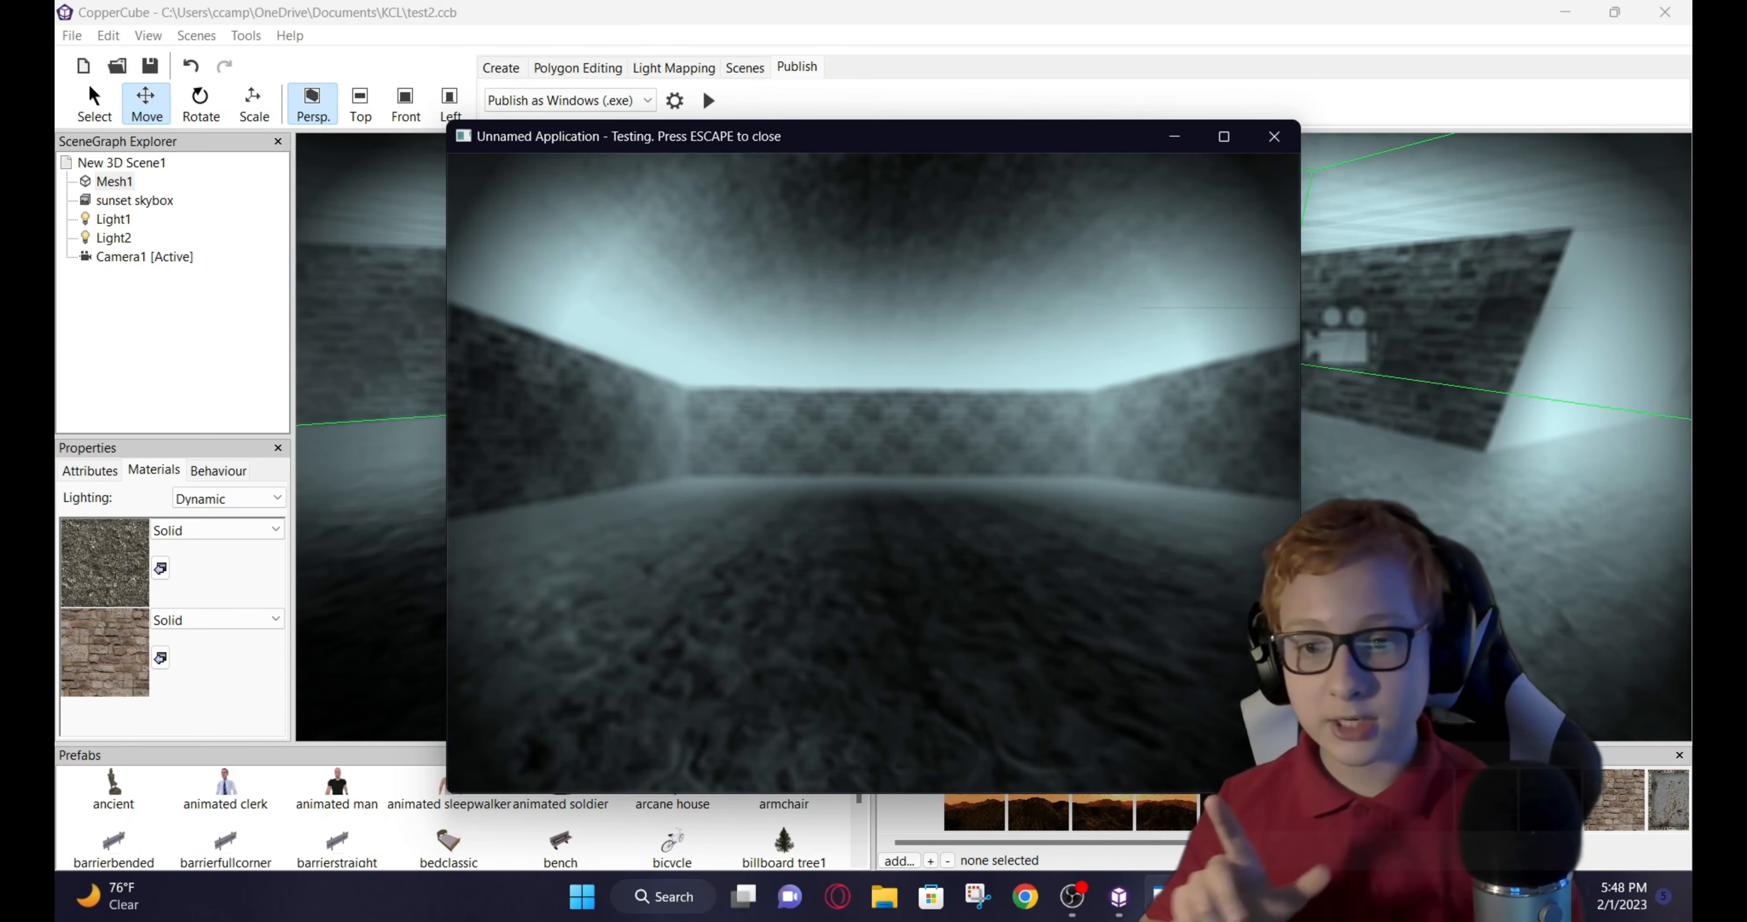
key(w)
key(w)
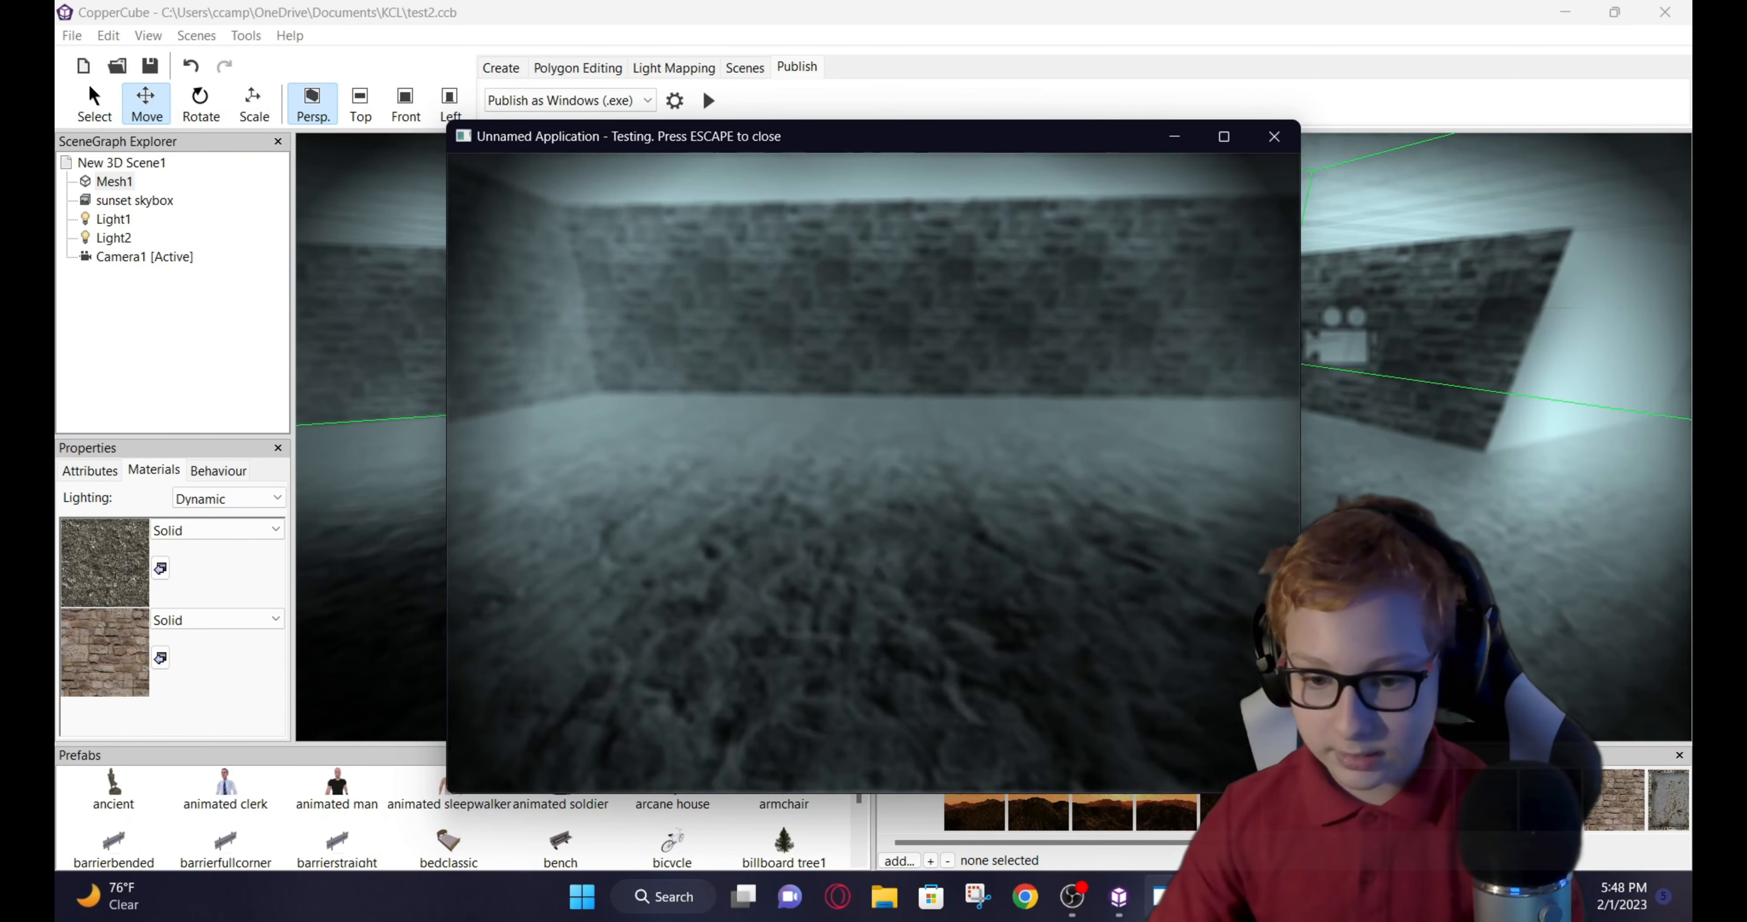
key(w)
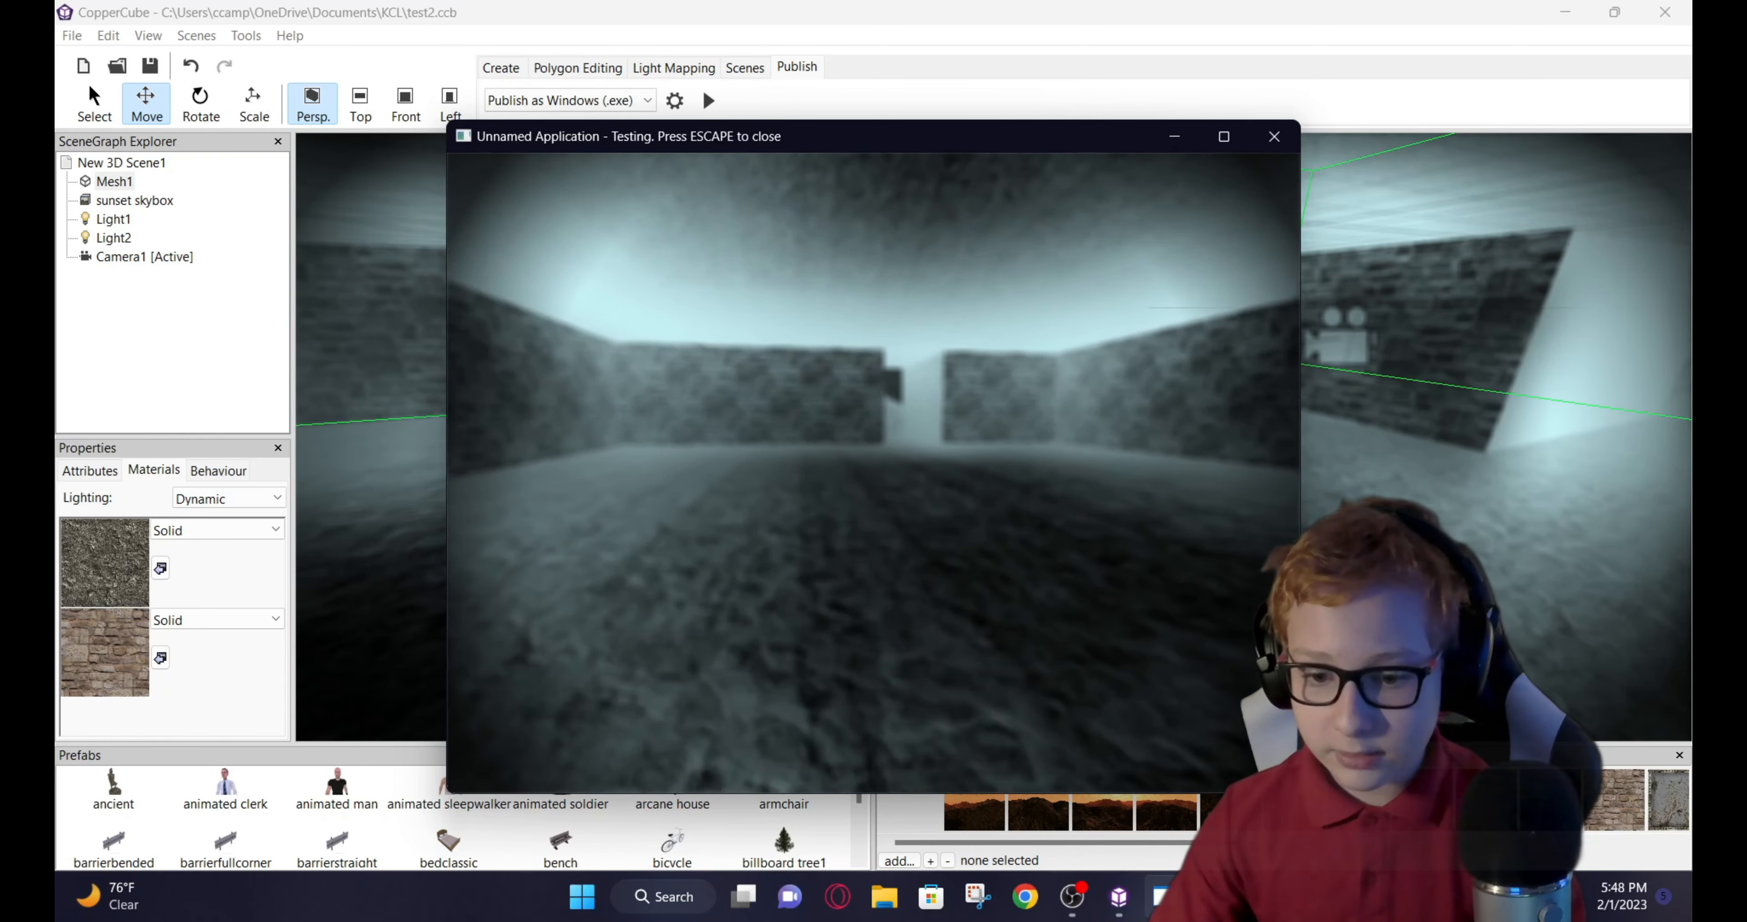
key(w)
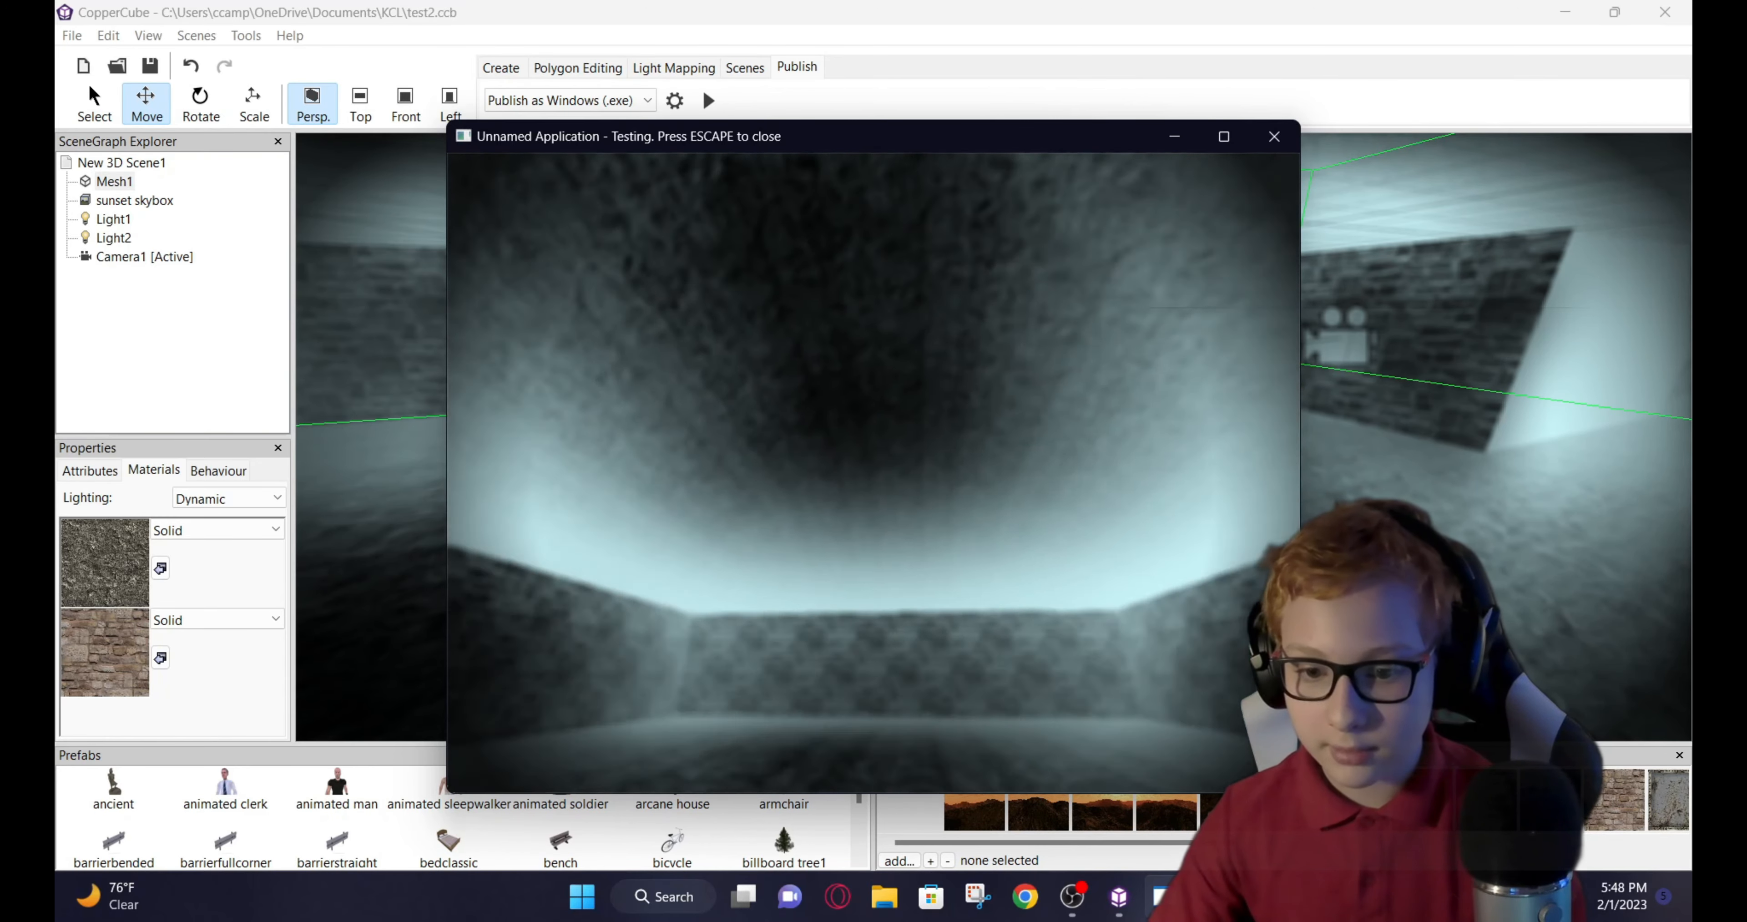
key(w)
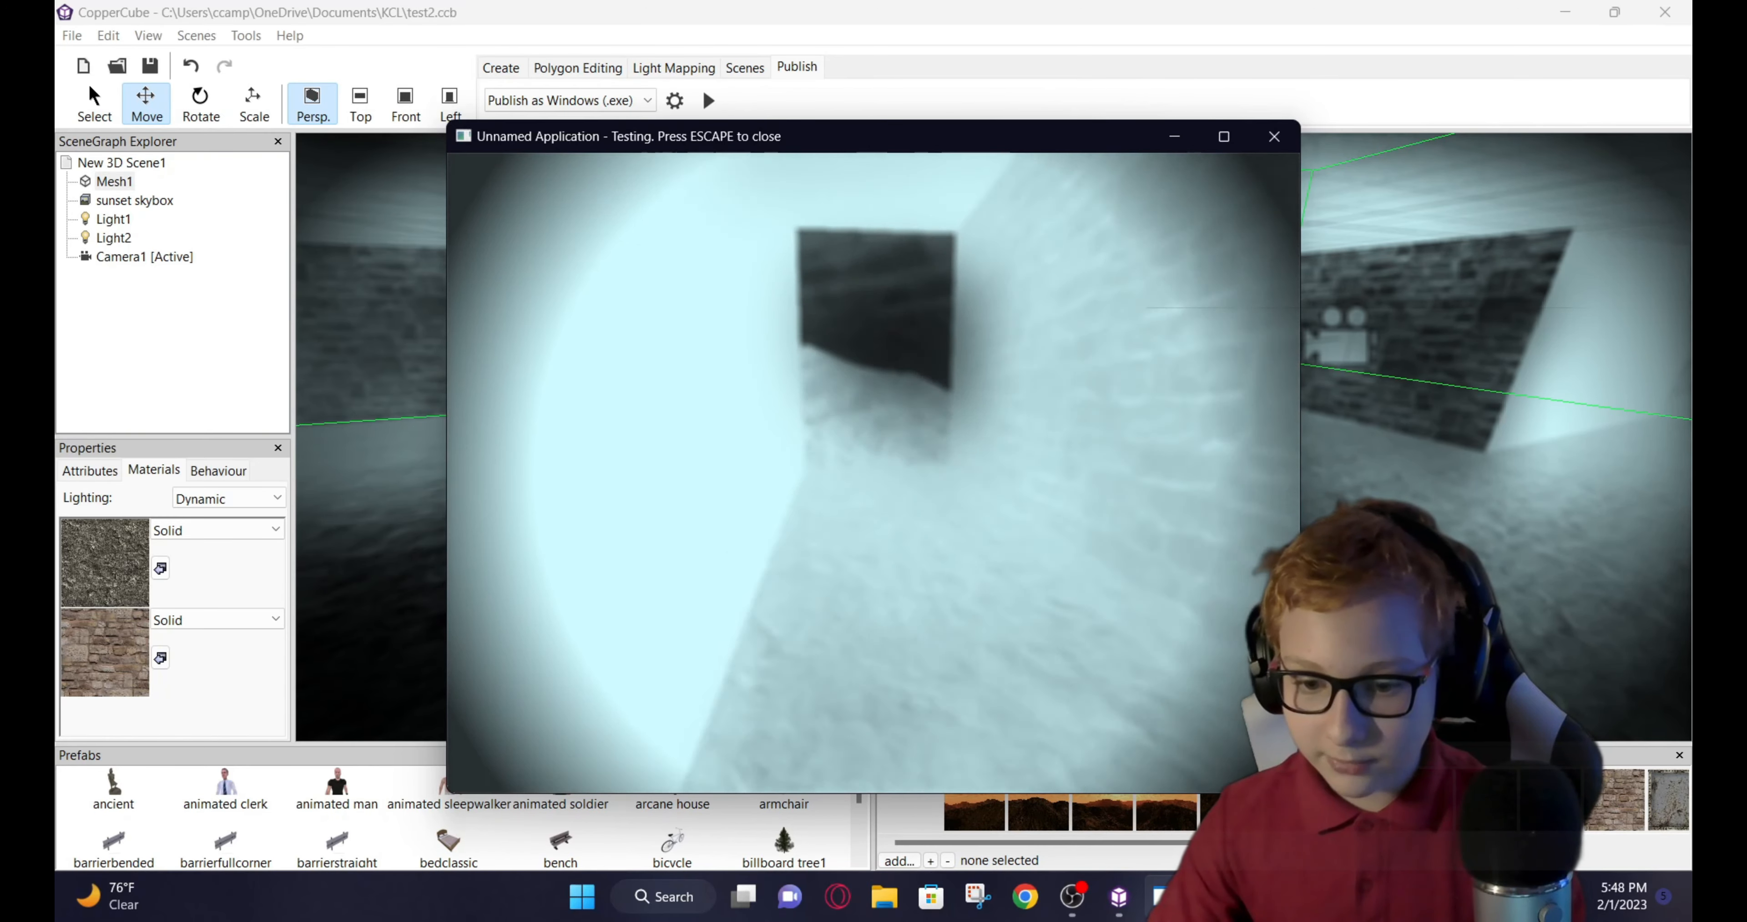
key(w)
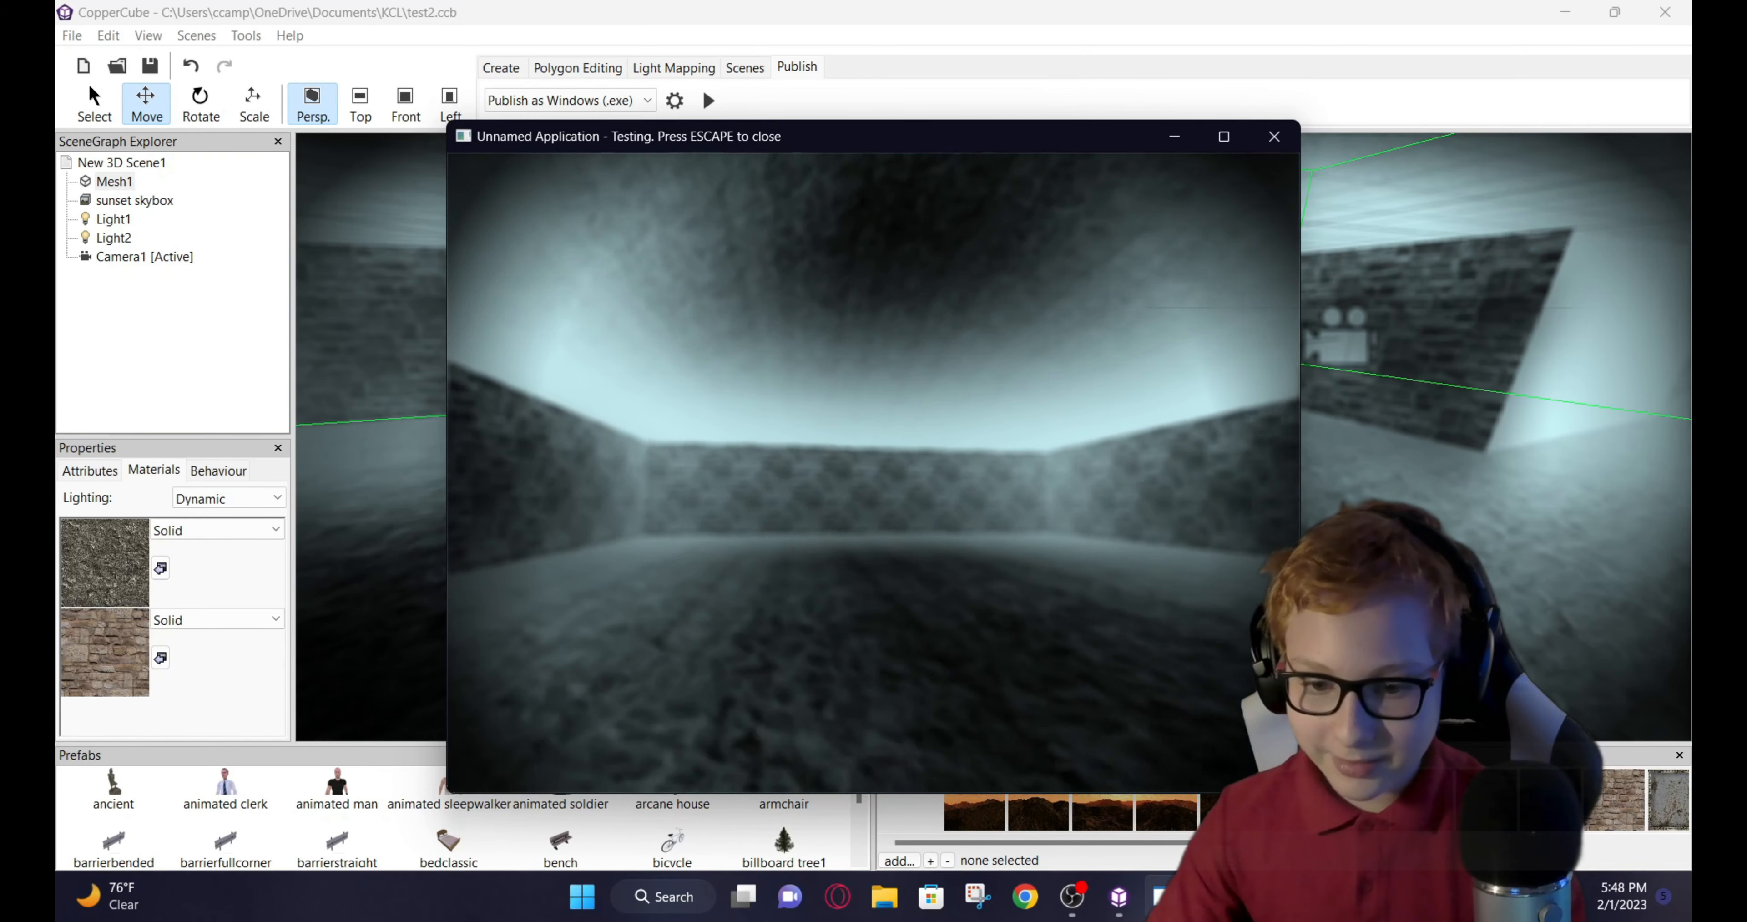
key(w)
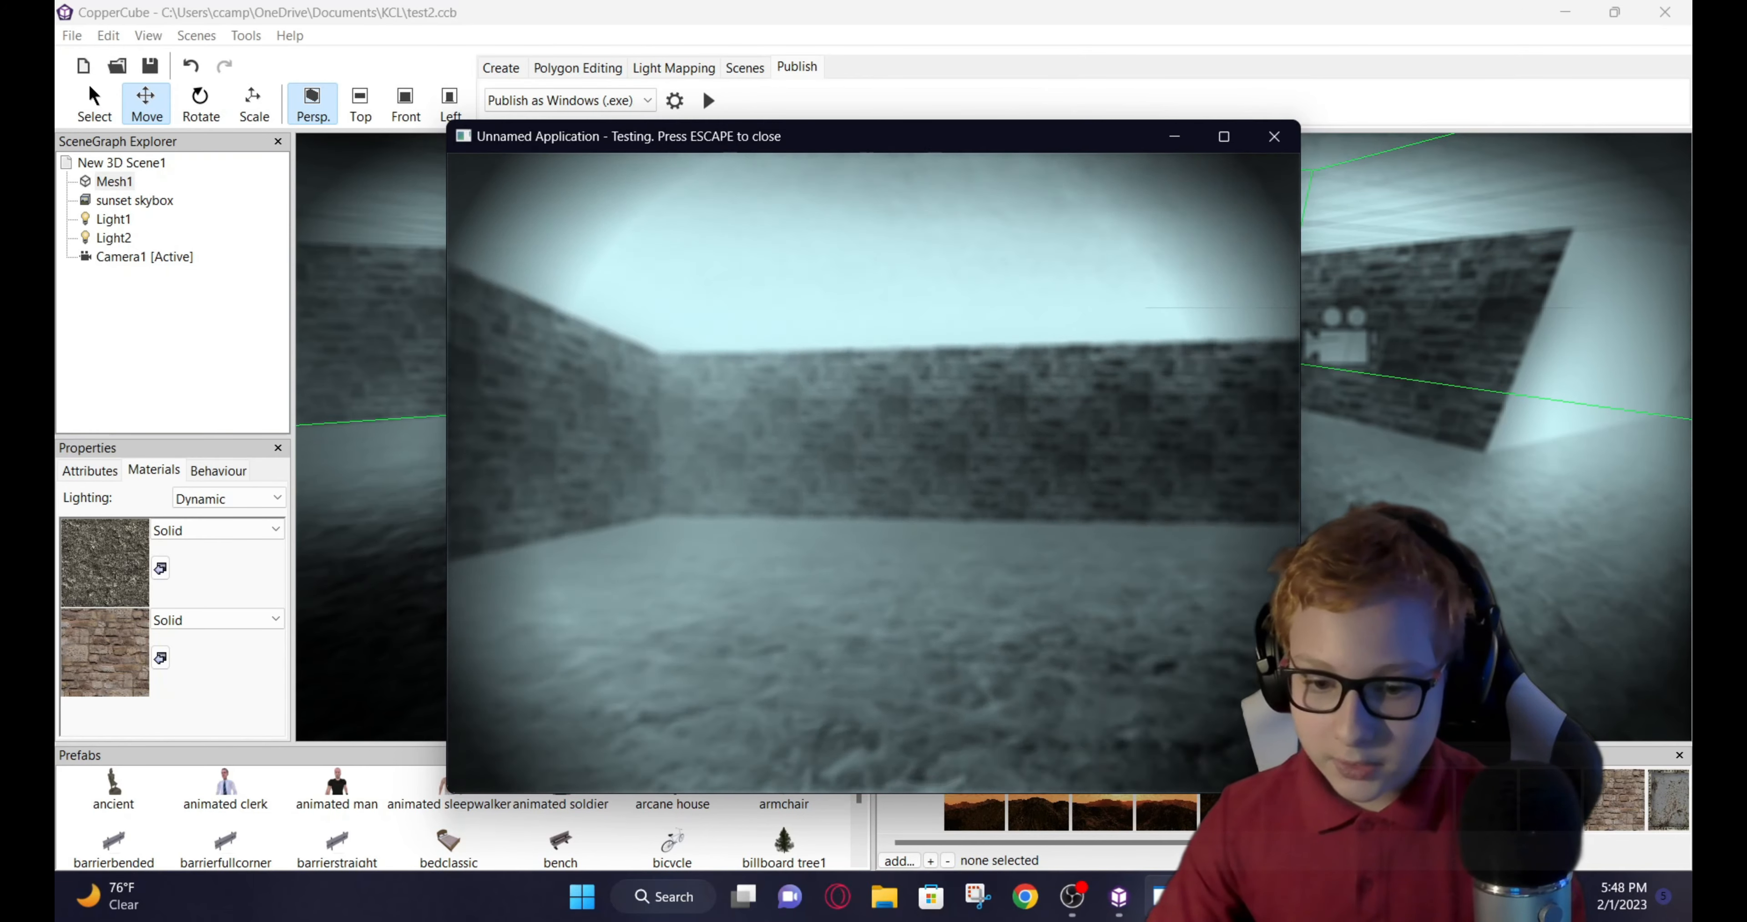
key(w)
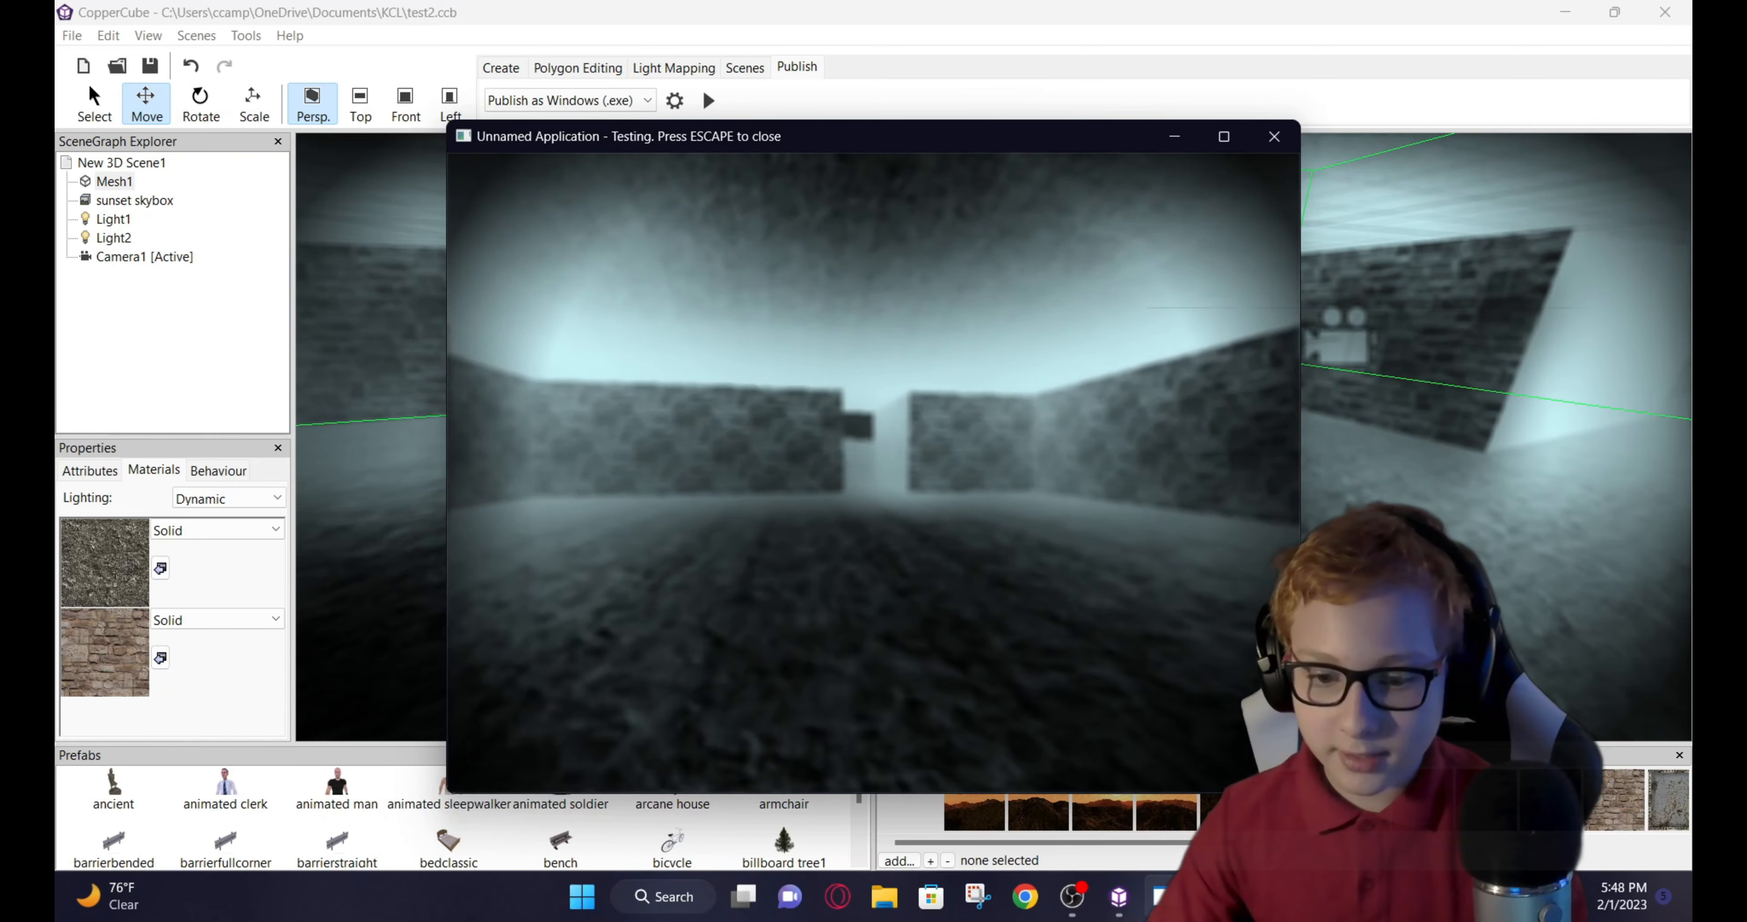
key(Escape)
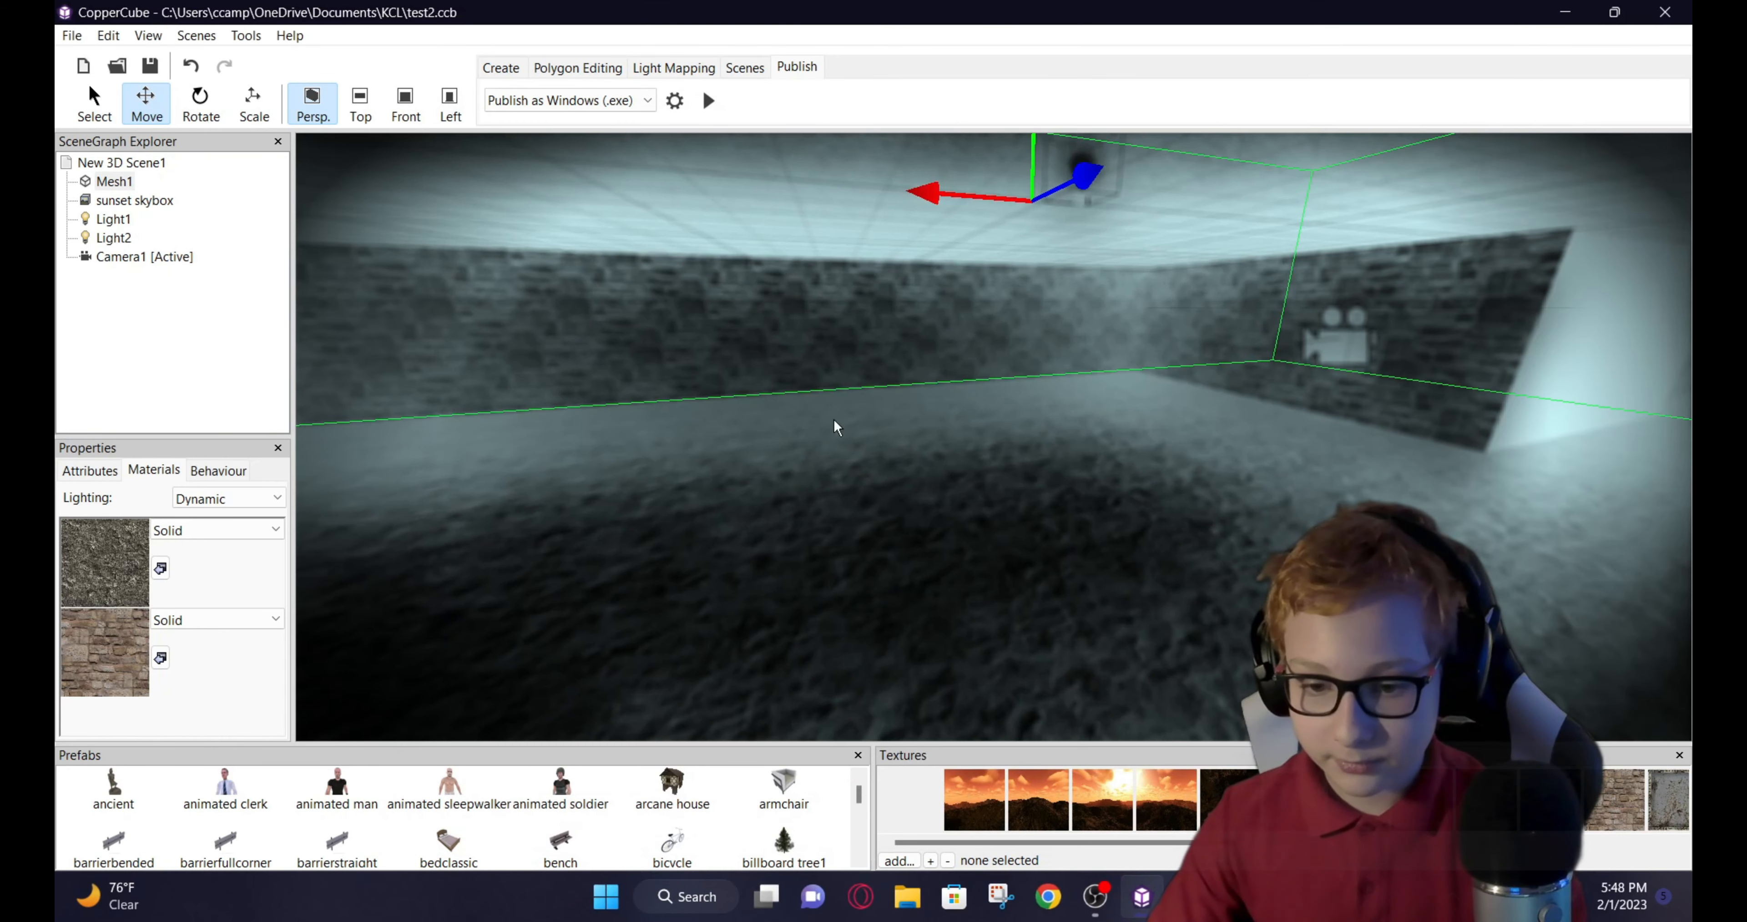
- Switch off Bloom, Black and White, Invert, Blur, Colorize and Vignette for the scene, and close the post effects settings
drag(885, 233, 922, 339)
click(745, 67)
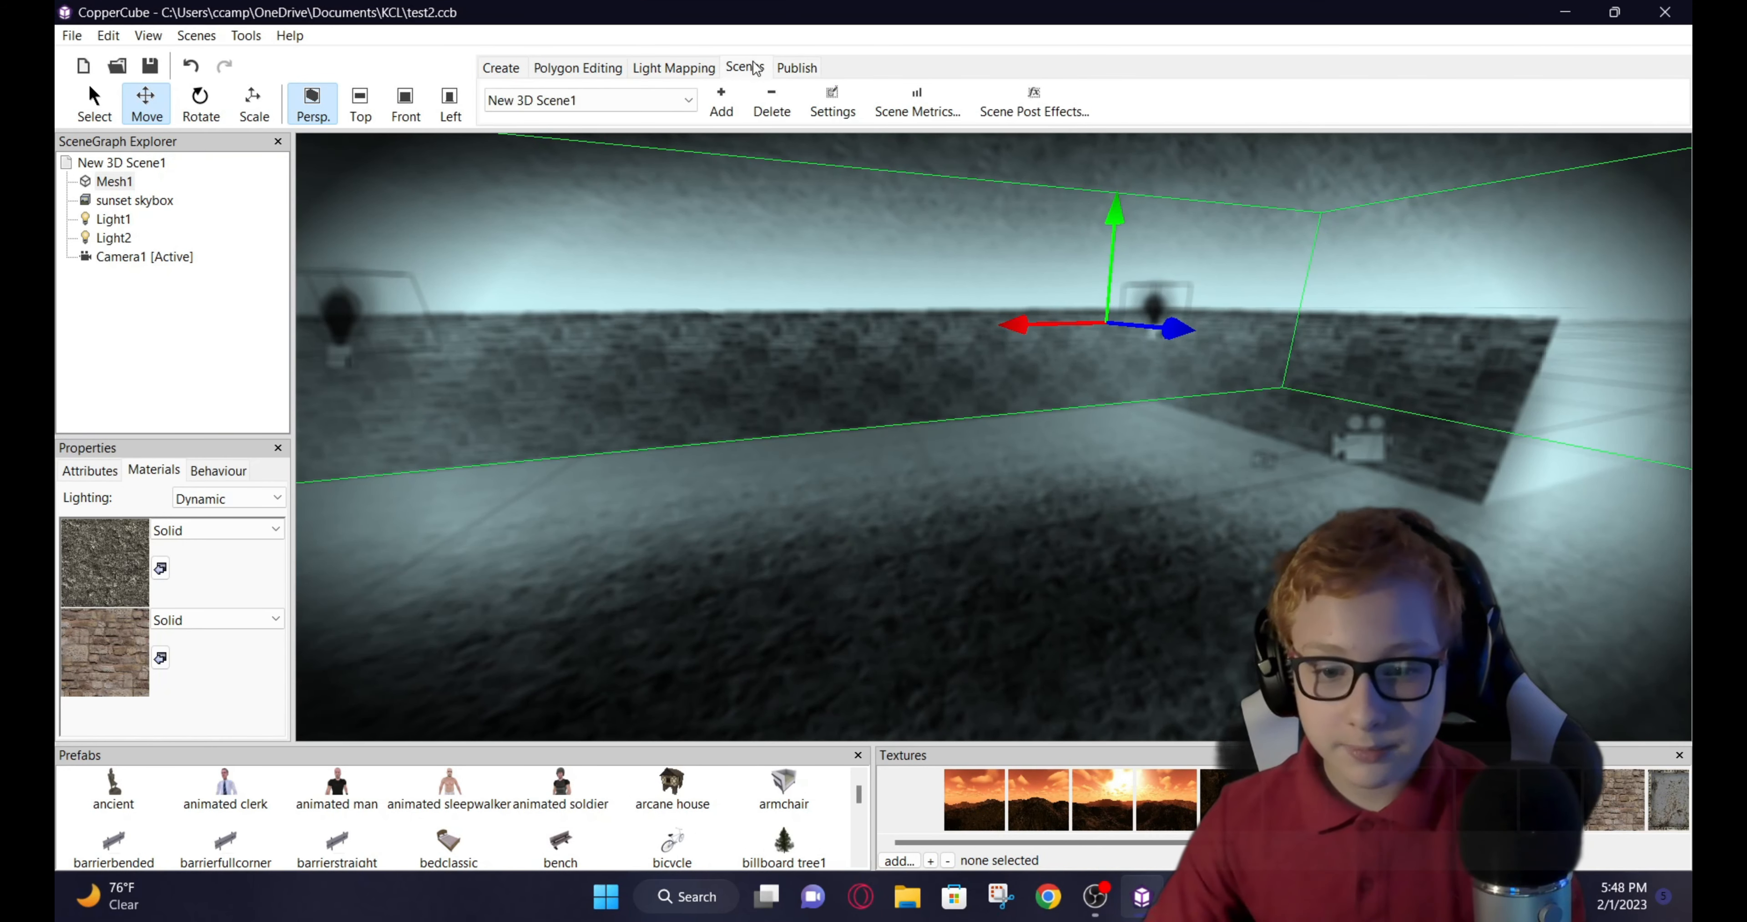
click(1059, 108)
click(452, 218)
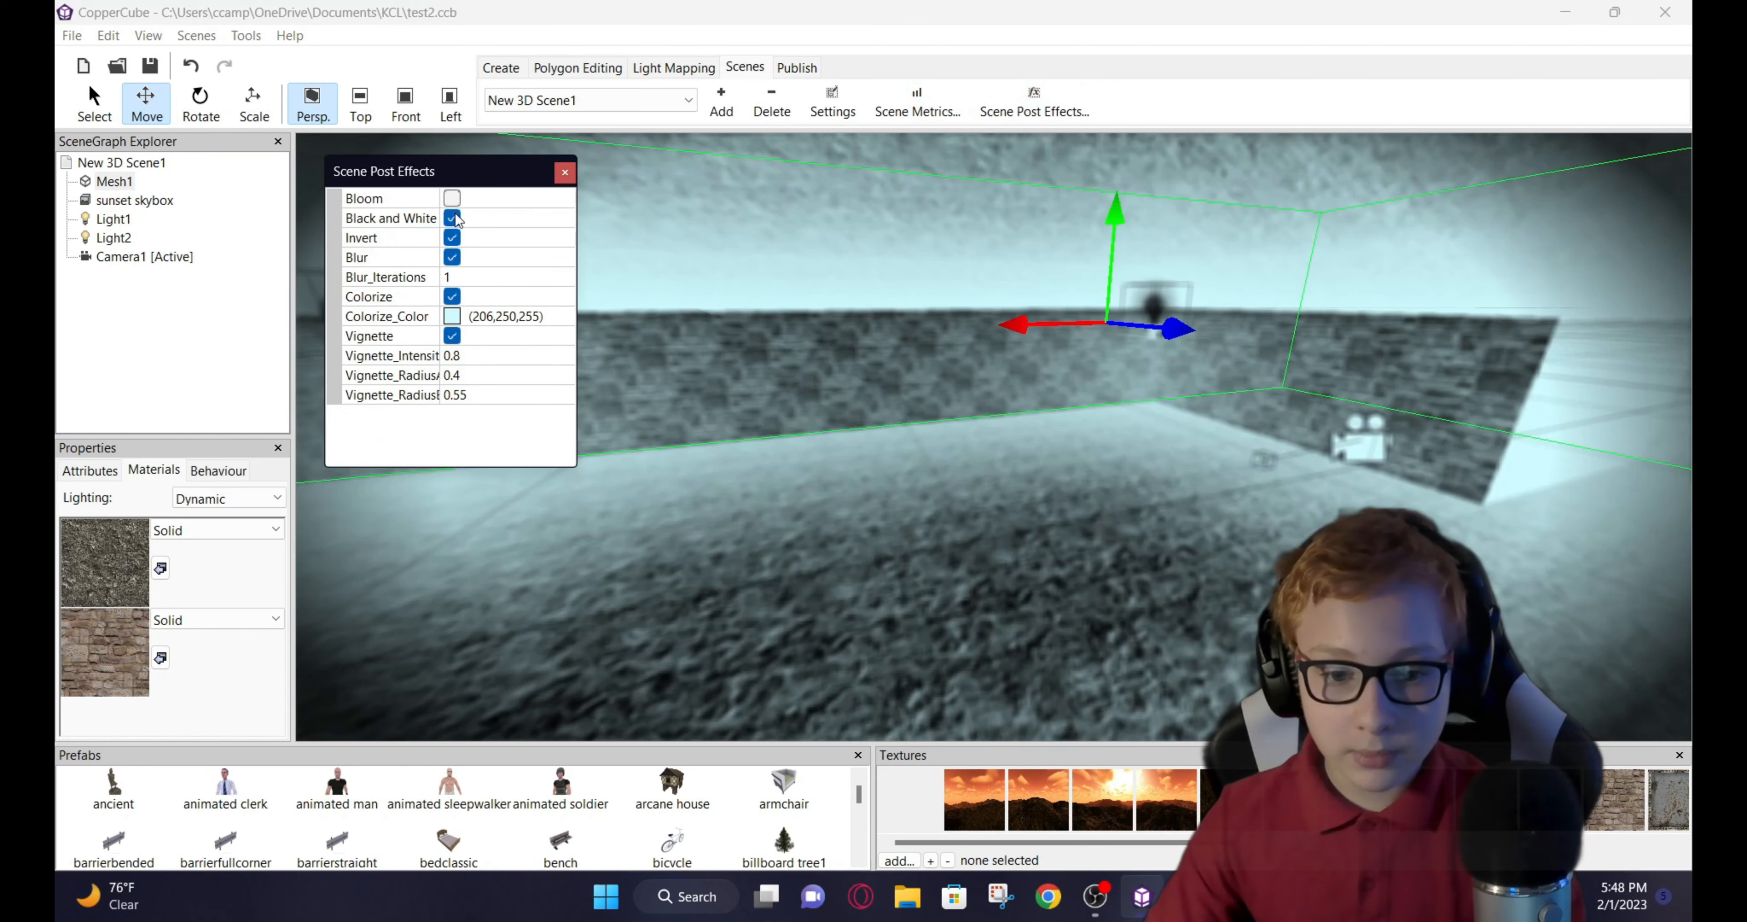
click(452, 257)
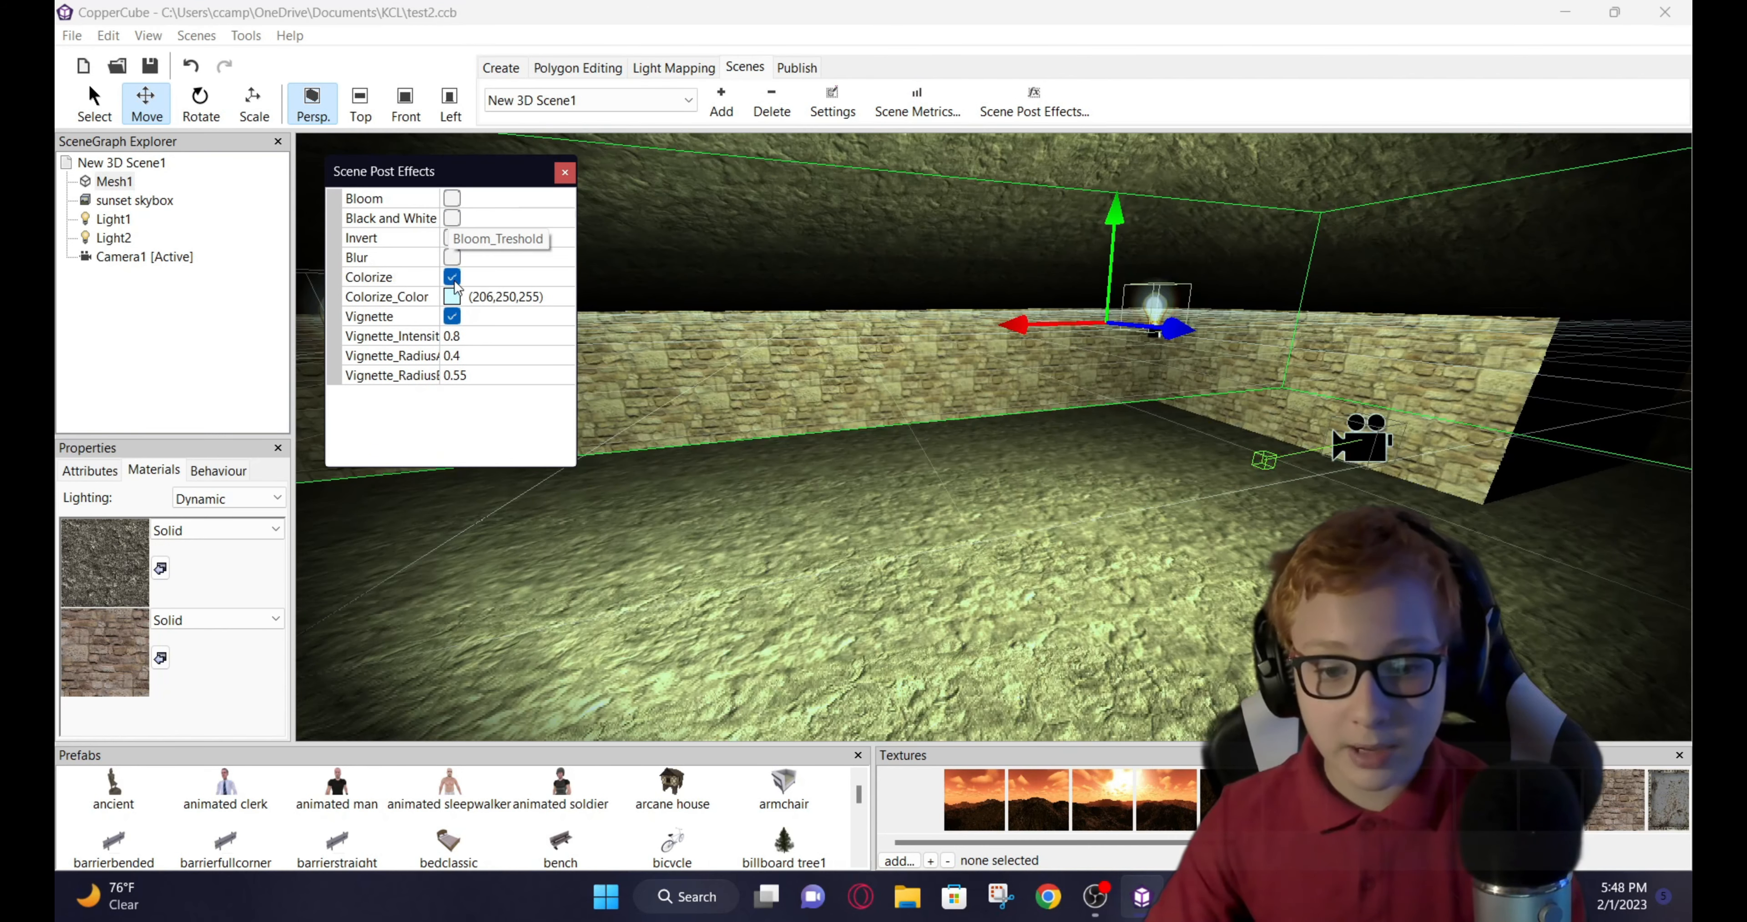
click(451, 277)
click(452, 296)
click(564, 172)
- Add a directional light to the scene and raise it vertically until it sits high above the stone room
click(517, 68)
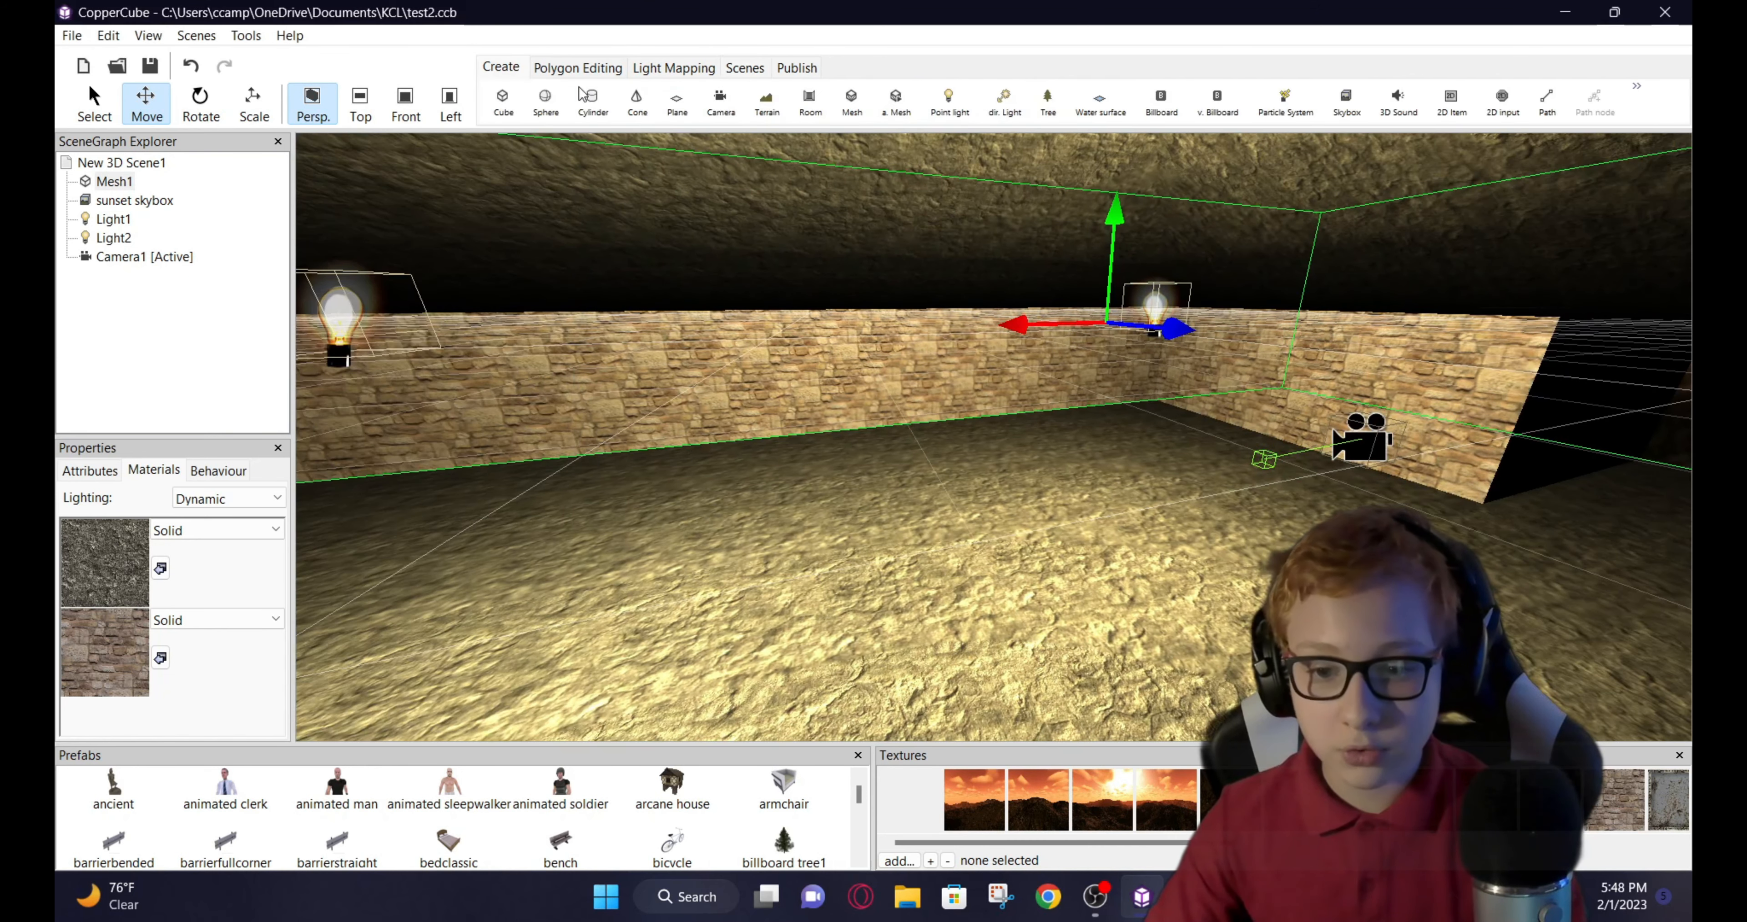
click(1004, 100)
scroll(1023, 320, down, 4)
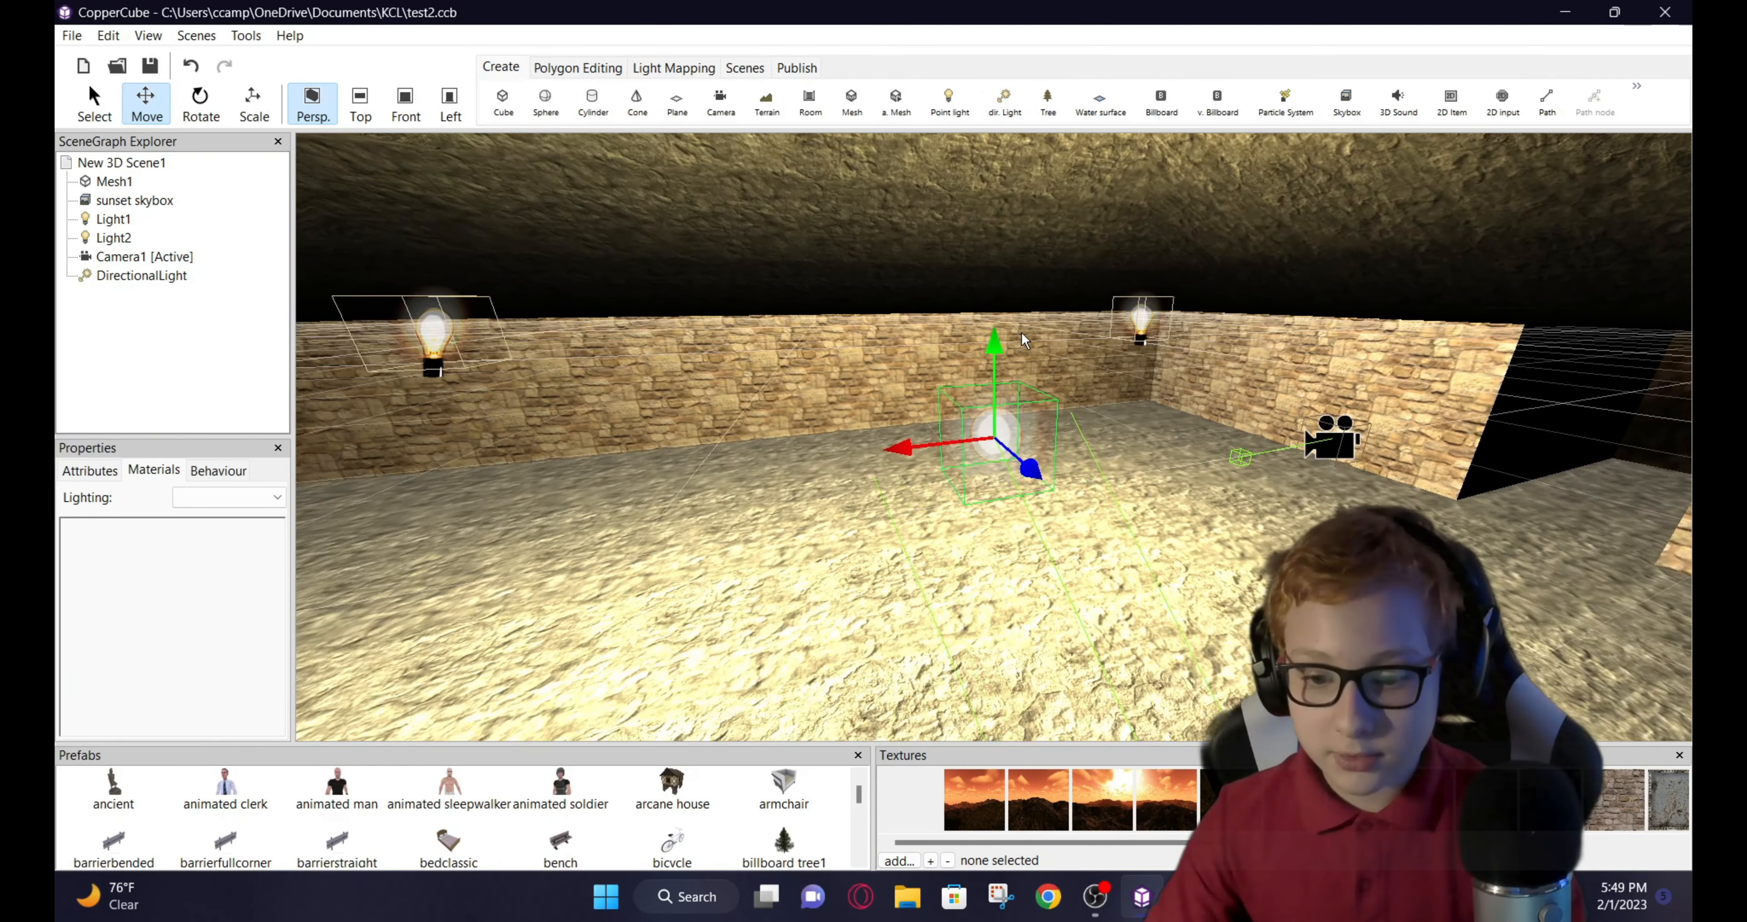
drag(993, 333, 989, 122)
scroll(980, 430, down, 5)
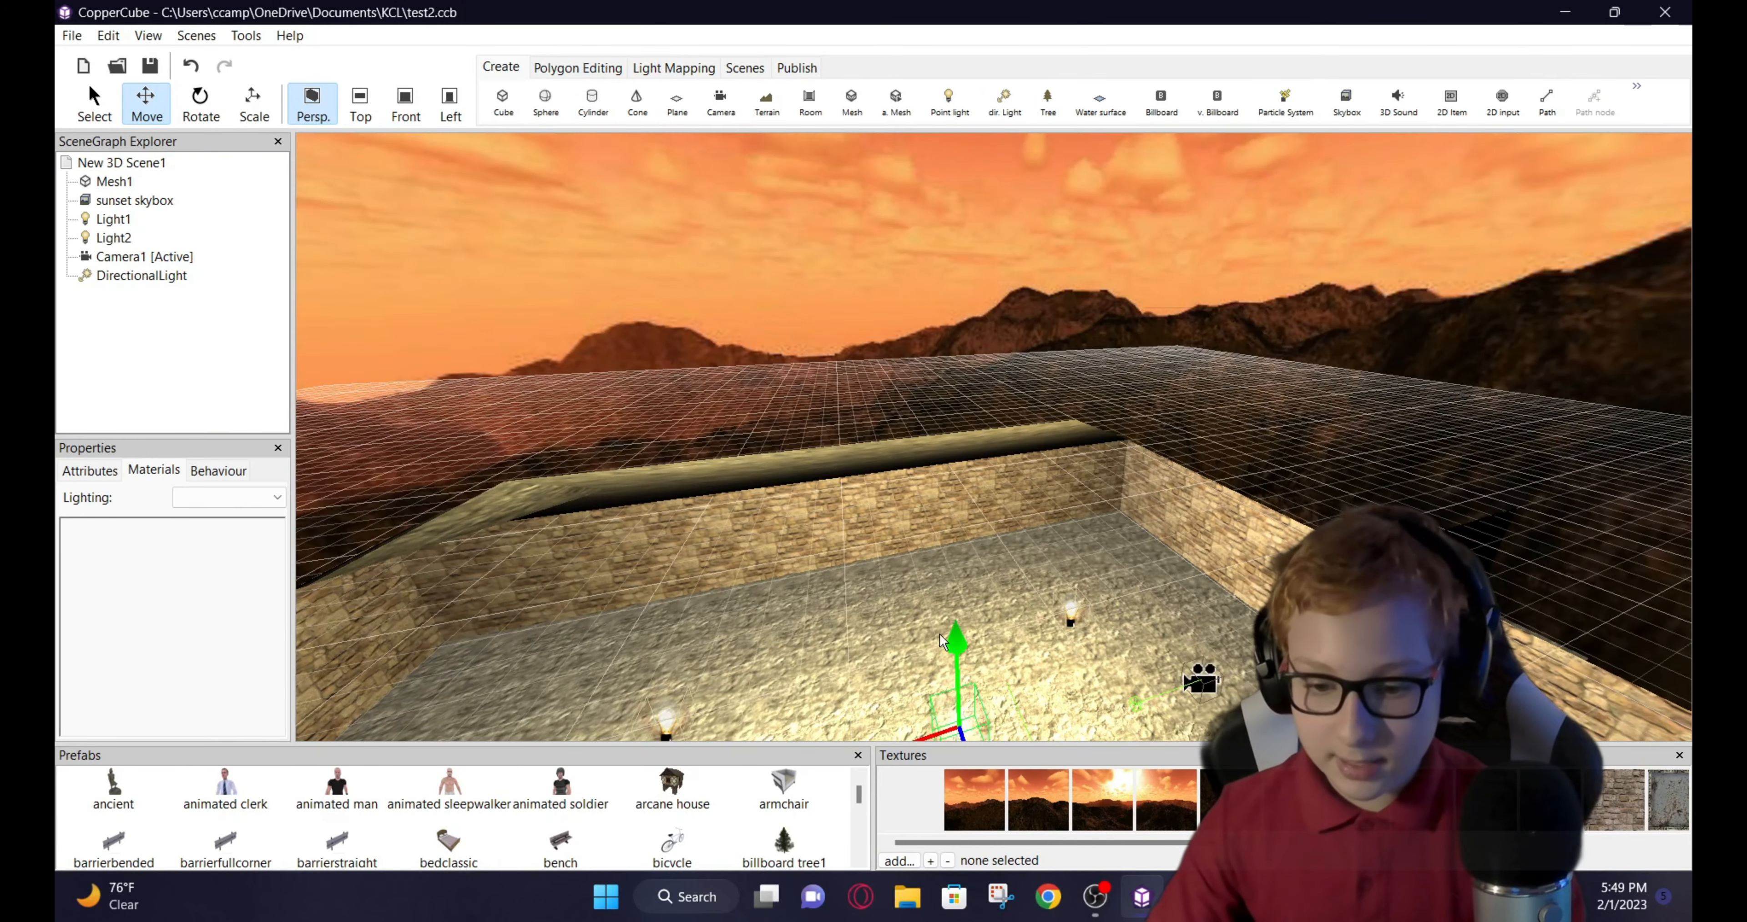
drag(955, 678, 939, 379)
middle_drag(868, 428, 861, 372)
scroll(830, 255, down, 5)
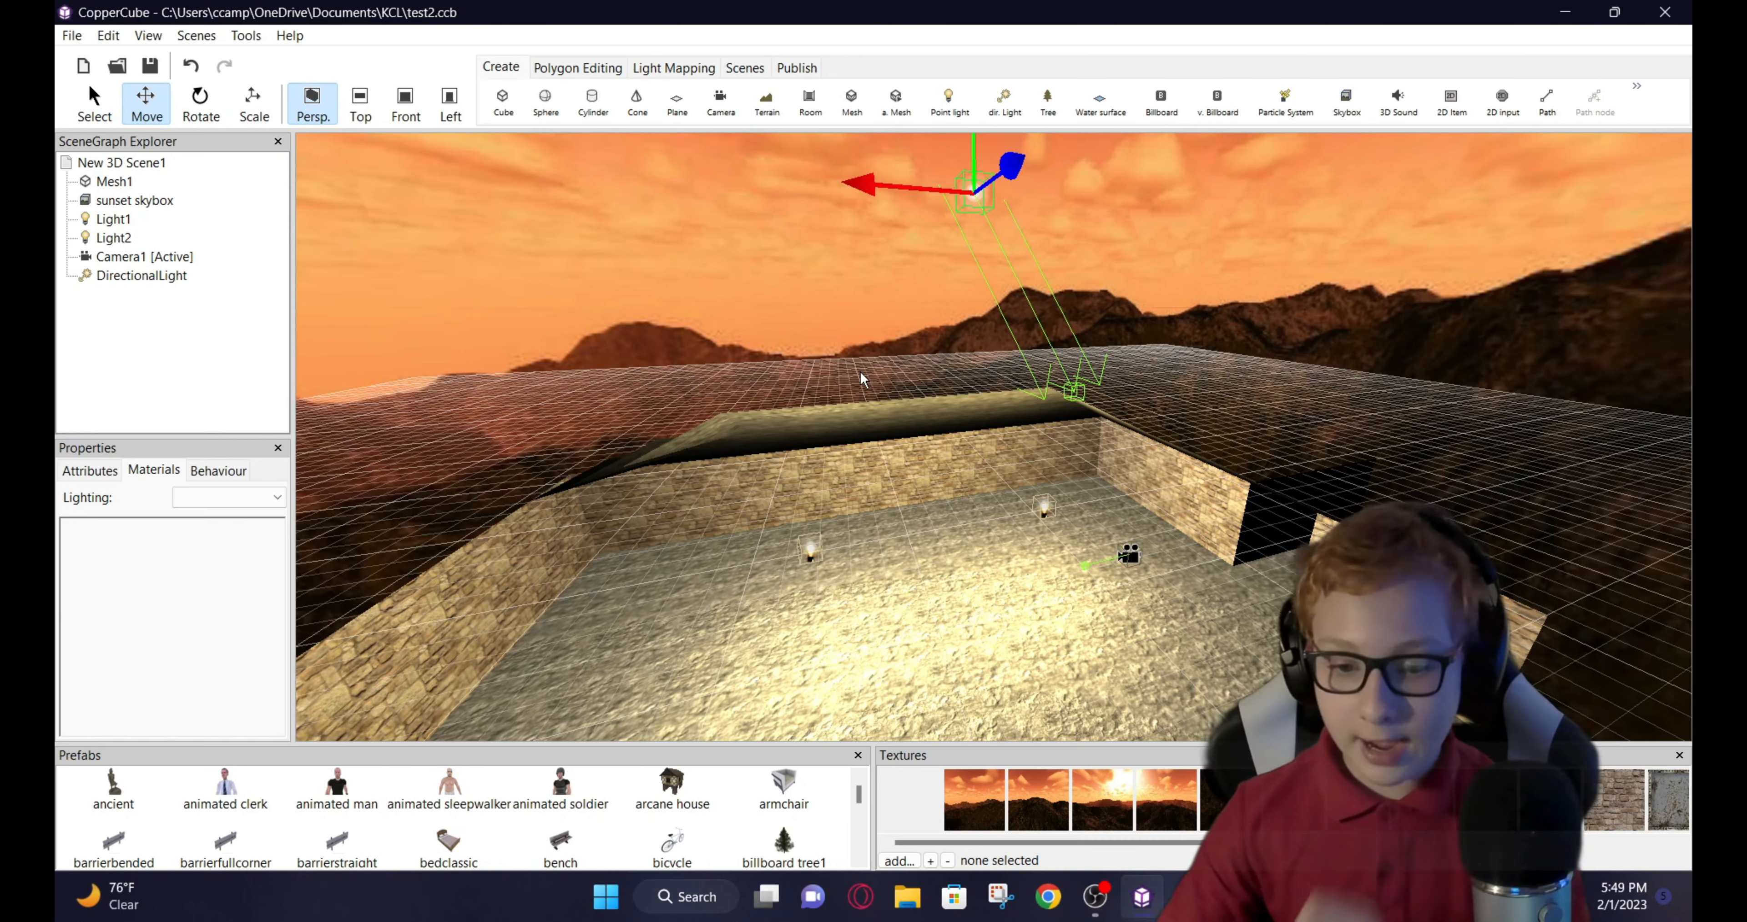
scroll(861, 356, up, 5)
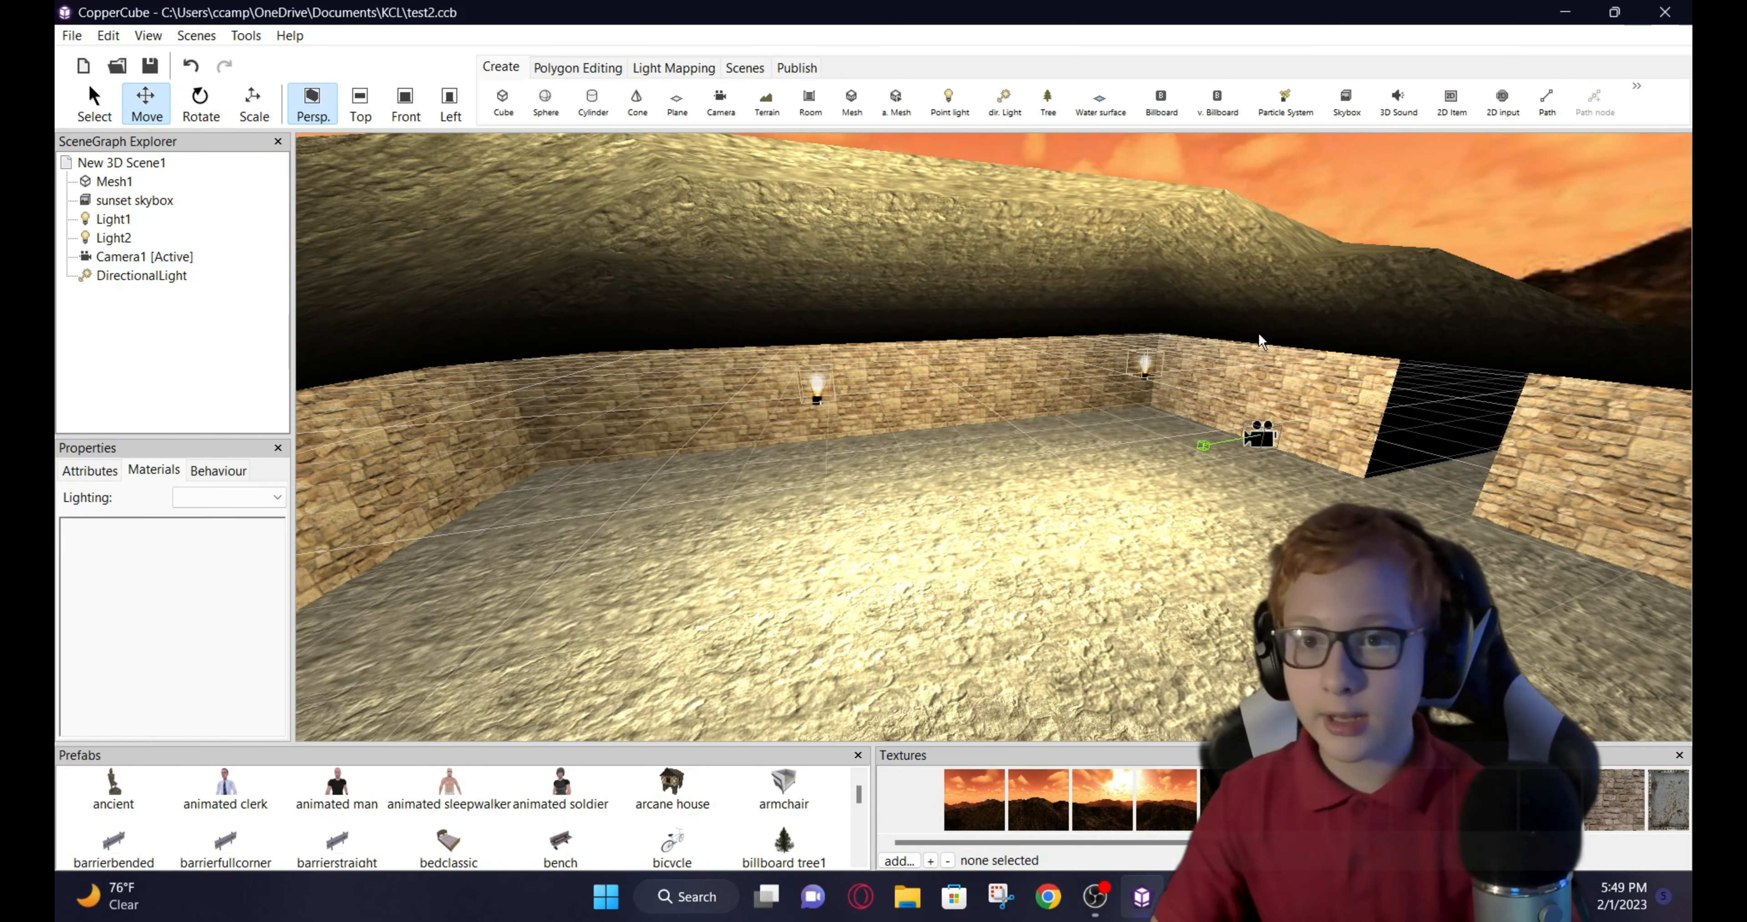